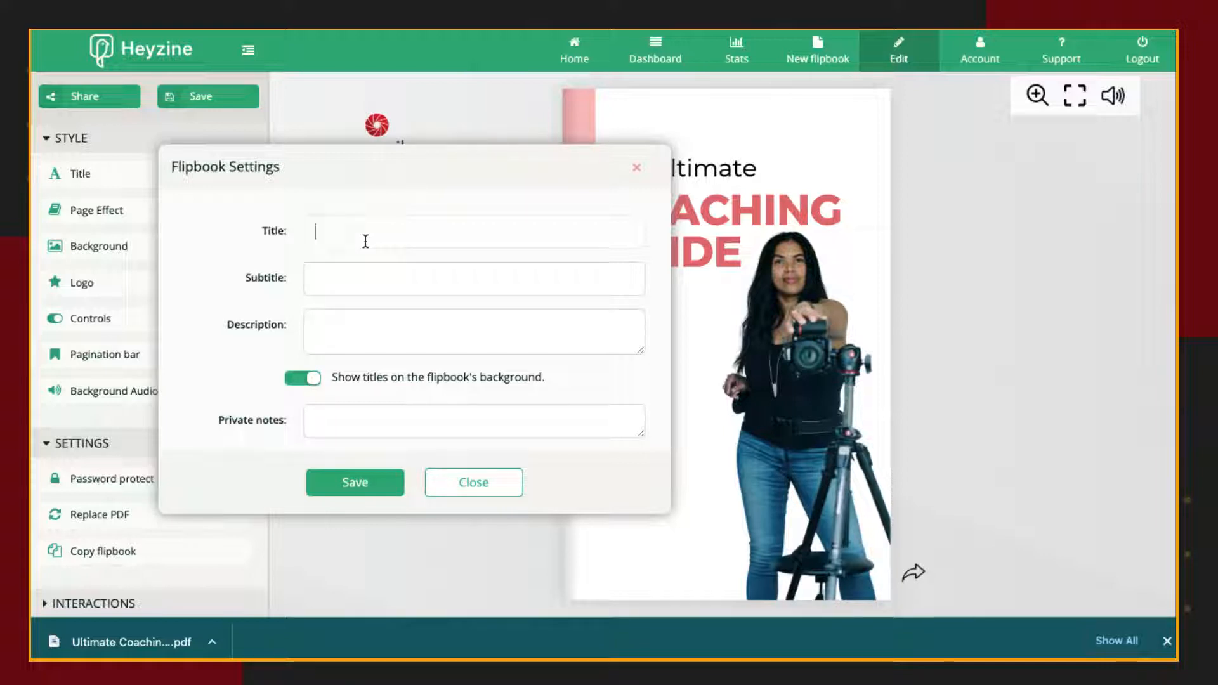
# Title the flipbook "Ultimate coaching Guide" and save its title settings.
pyautogui.write('Ultim')
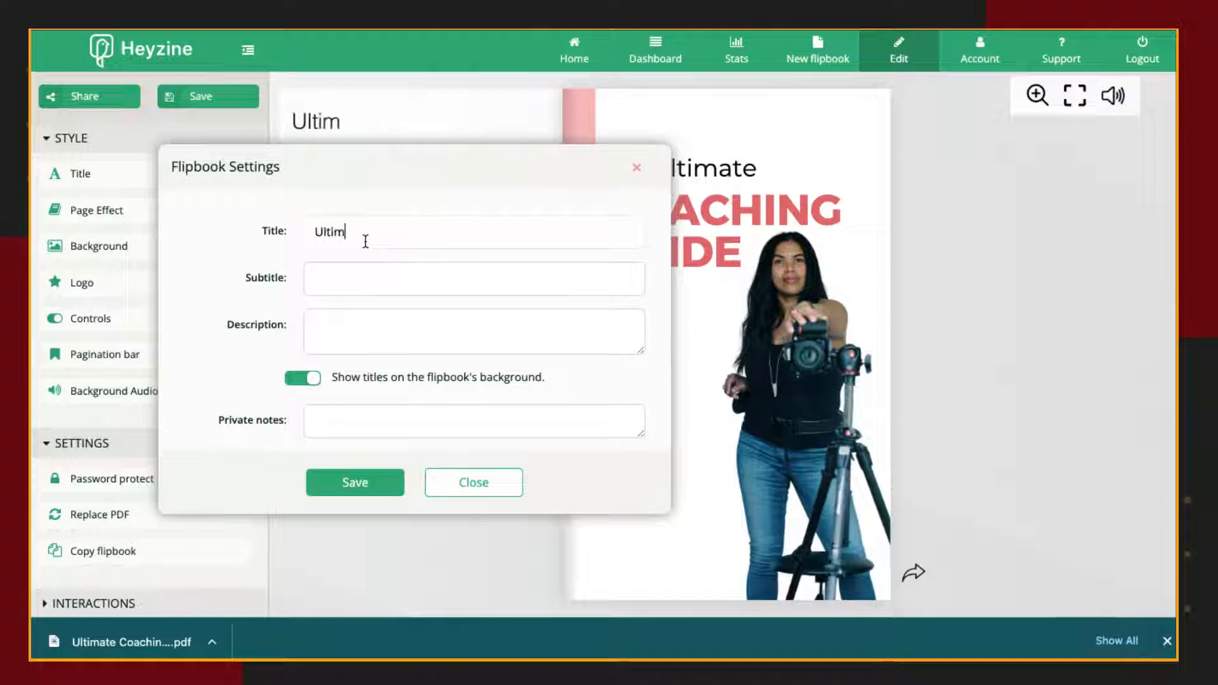
pyautogui.write('ate coachin')
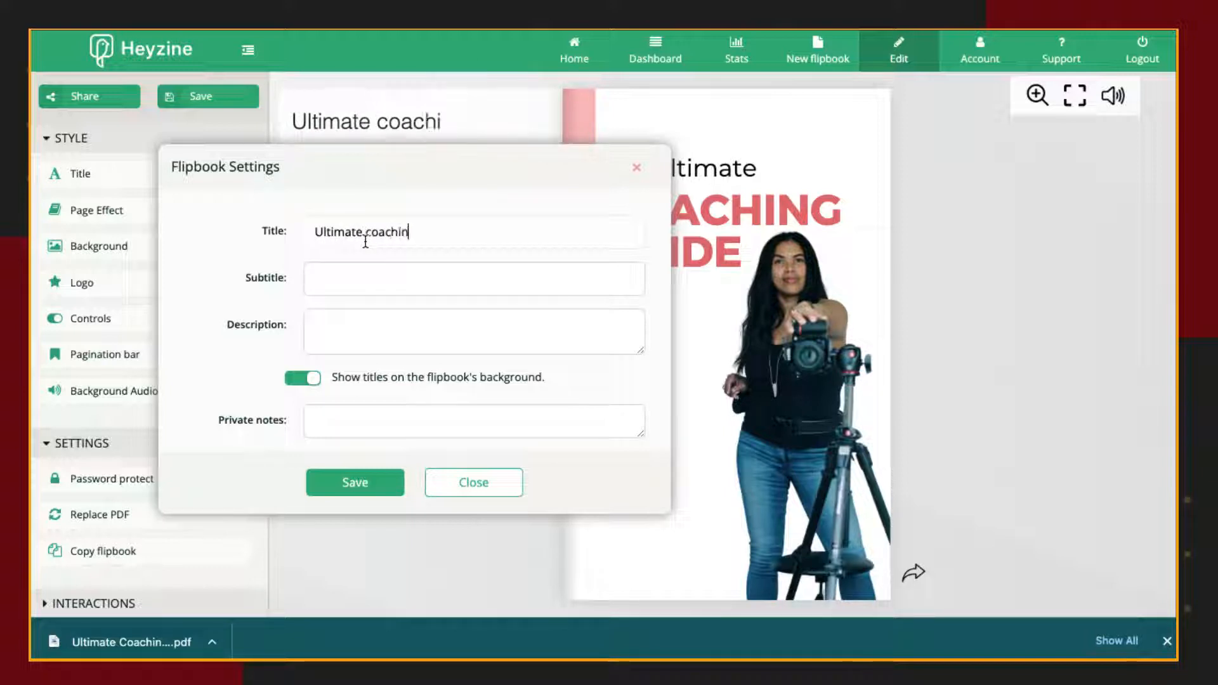
pyautogui.write('g Guide')
pyautogui.press('Tab')
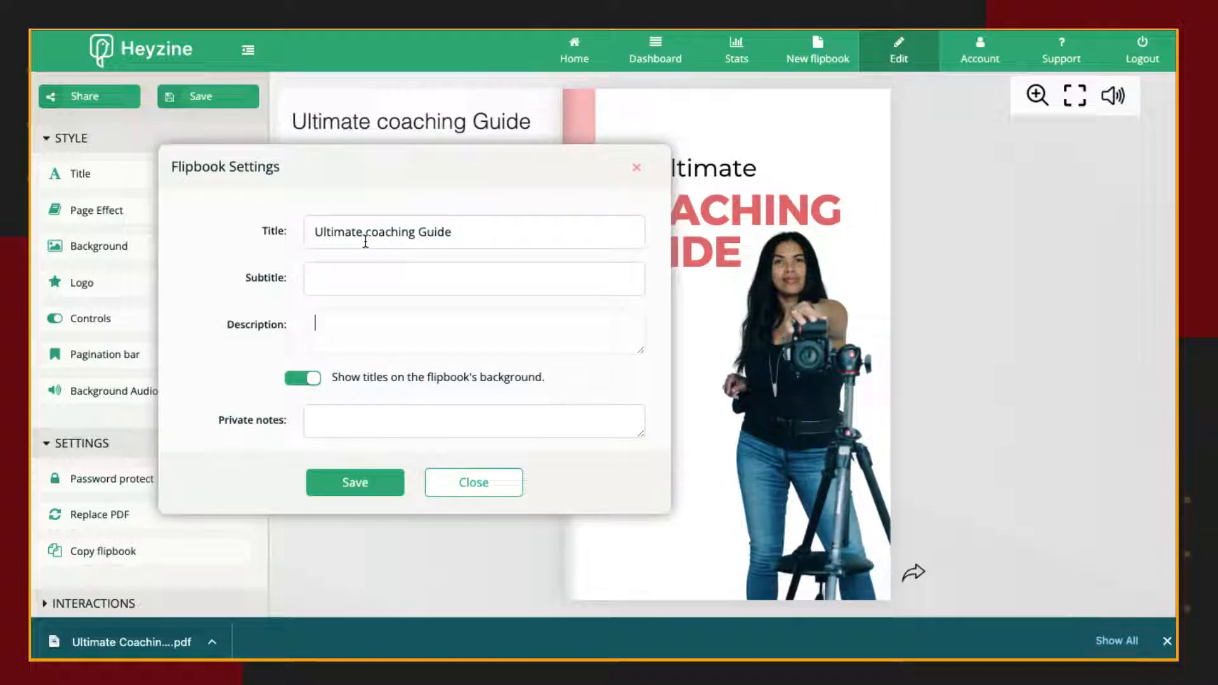
pyautogui.click(365, 490)
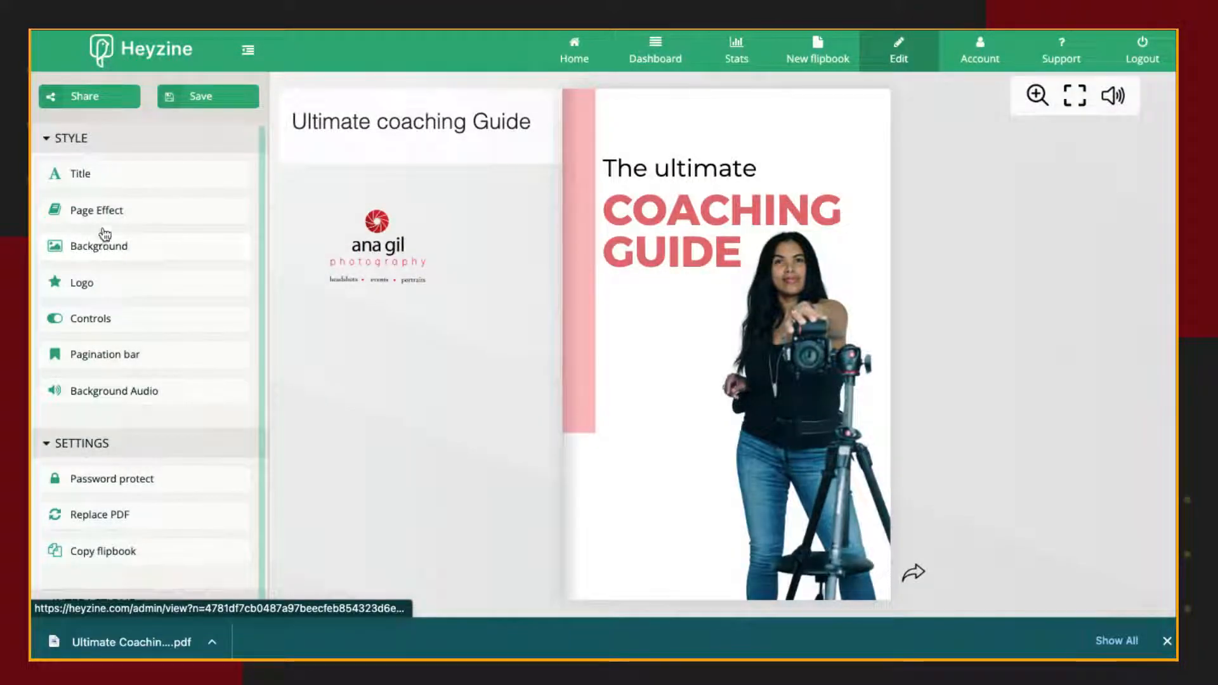
# Review the flipbook's page effect options, the logo with its link and icons, and the viewer control settings.
pyautogui.click(115, 211)
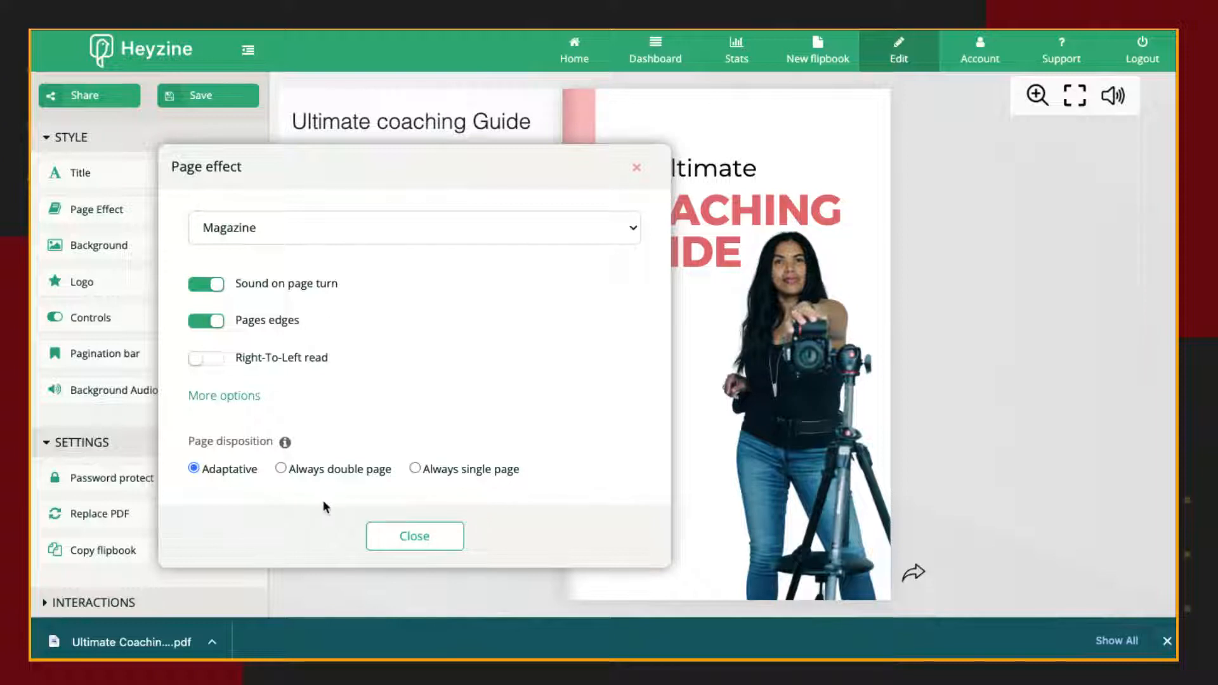
pyautogui.click(400, 538)
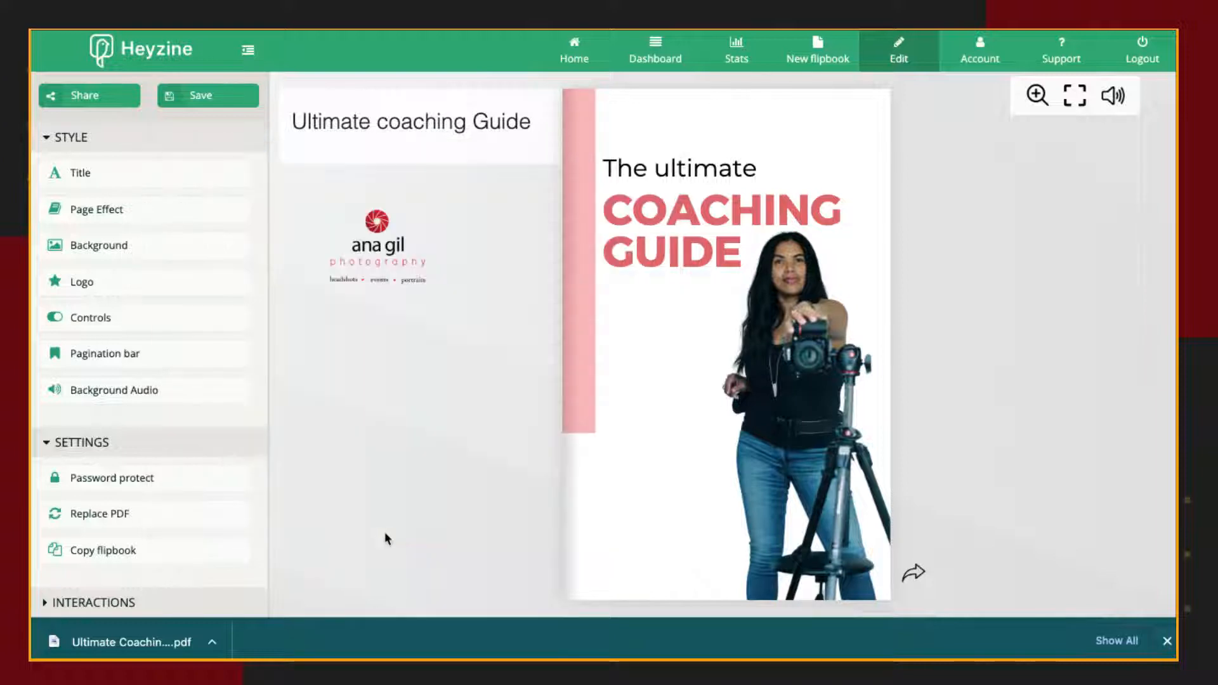
pyautogui.click(95, 284)
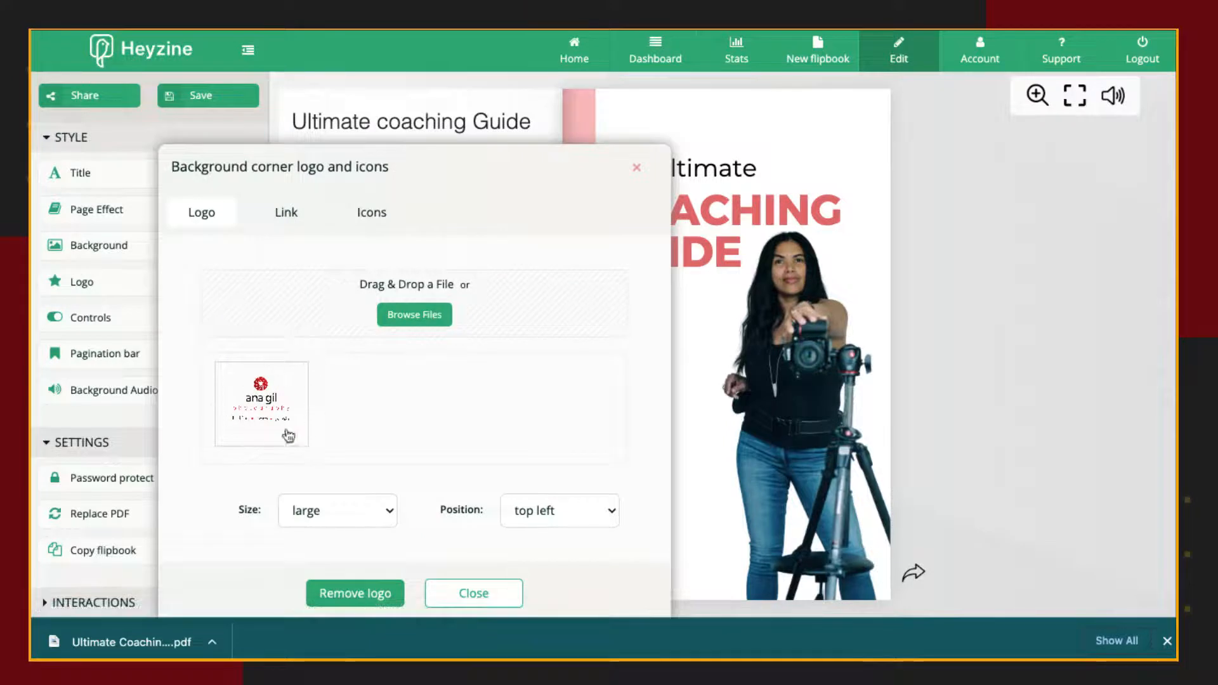
pyautogui.click(293, 219)
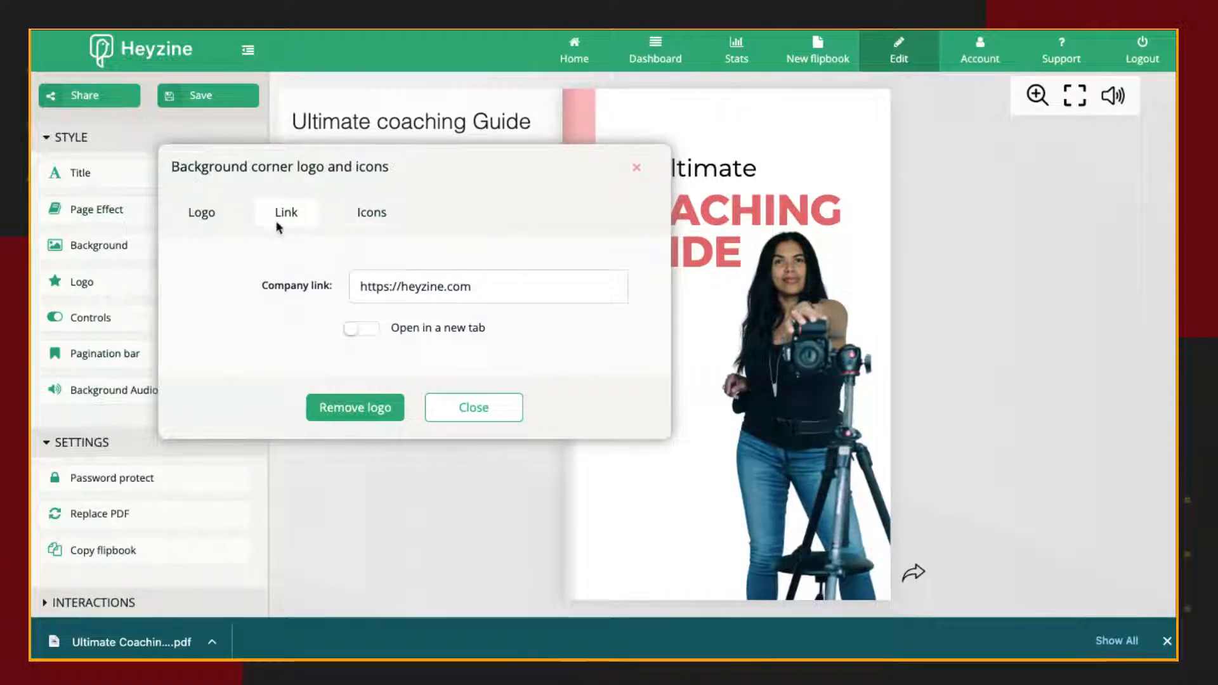
pyautogui.click(368, 213)
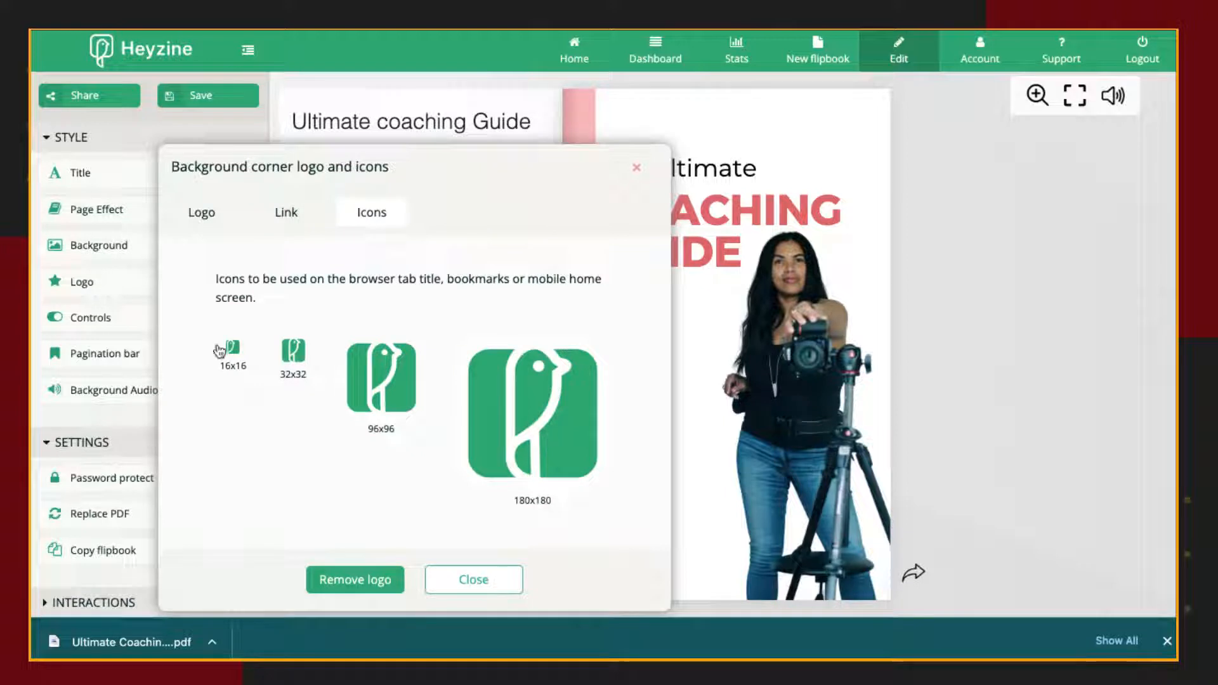
pyautogui.click(474, 580)
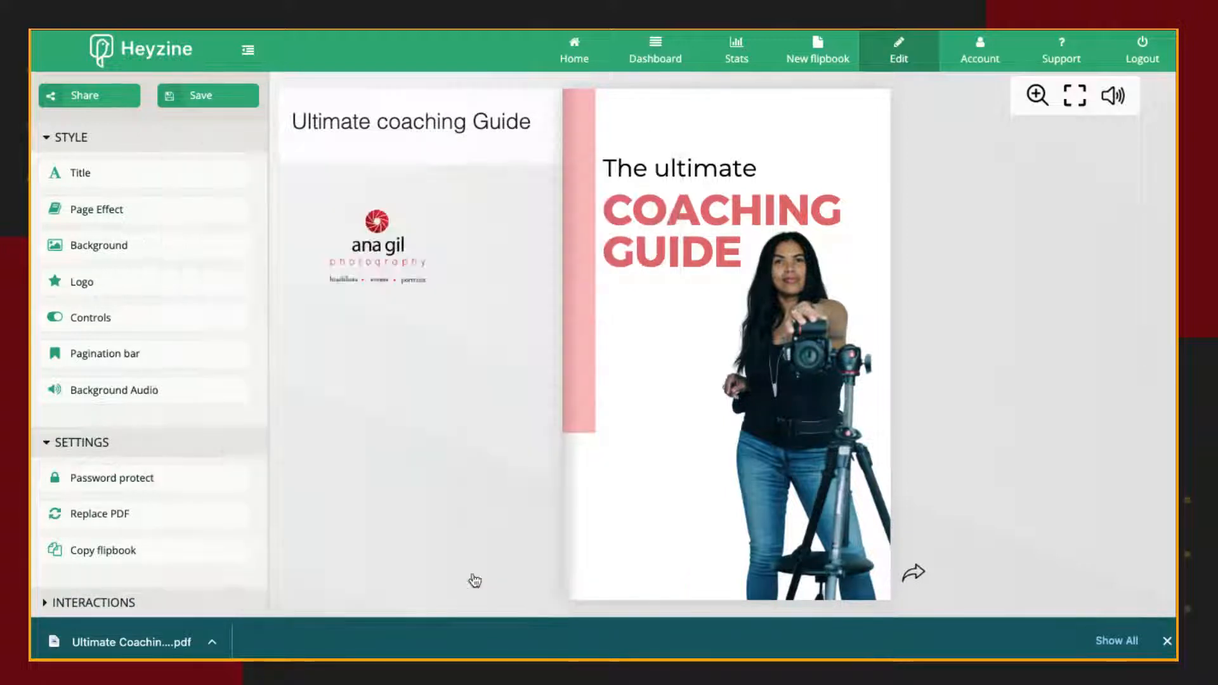
pyautogui.click(114, 317)
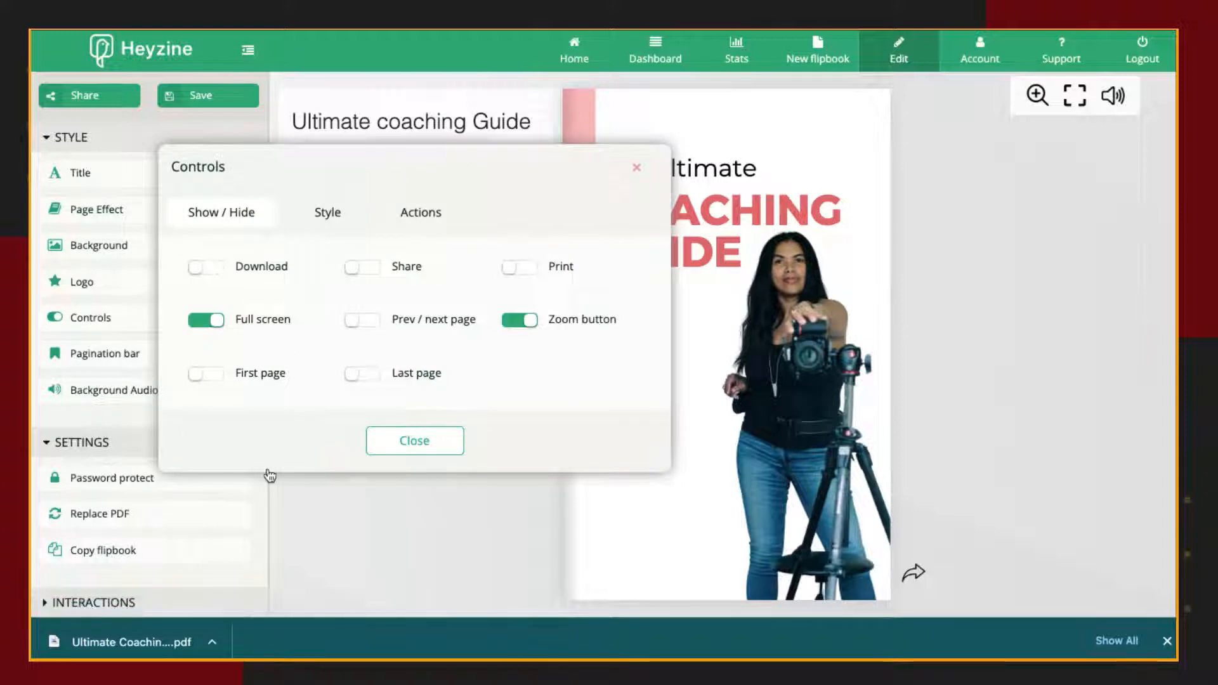
pyautogui.click(413, 442)
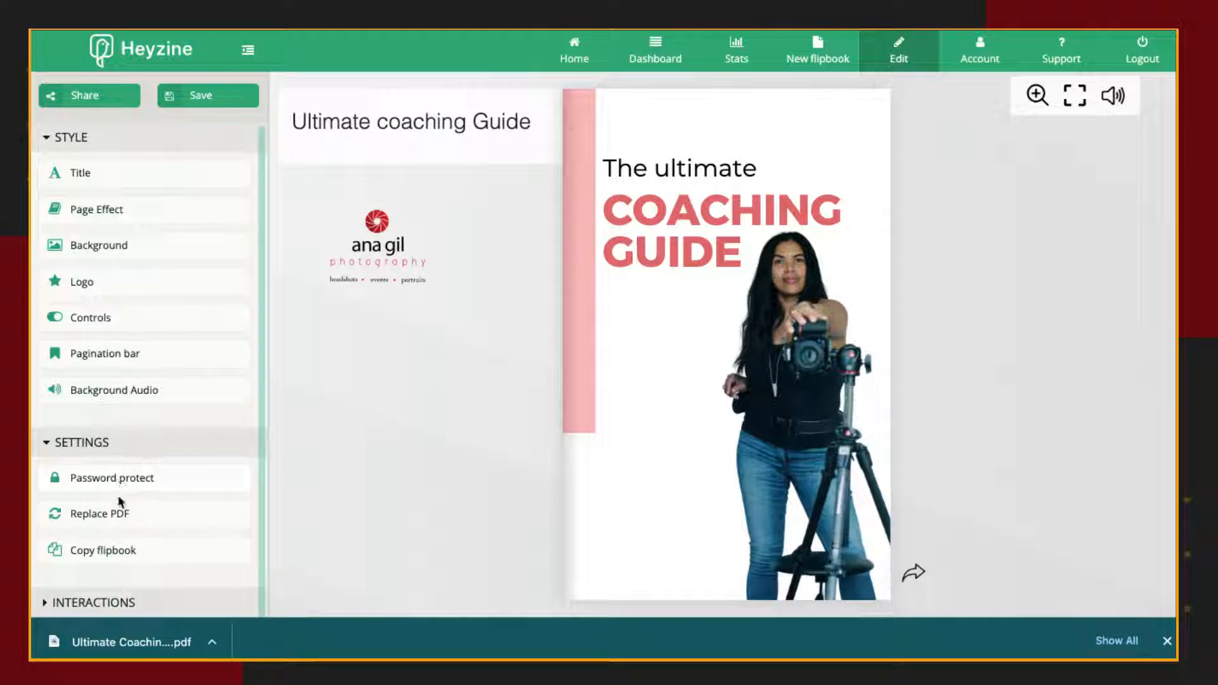
# Add a link interaction area around entry 01 of the contents list on page 2.
pyautogui.click(45, 602)
pyautogui.scroll(-3, 81, 608)
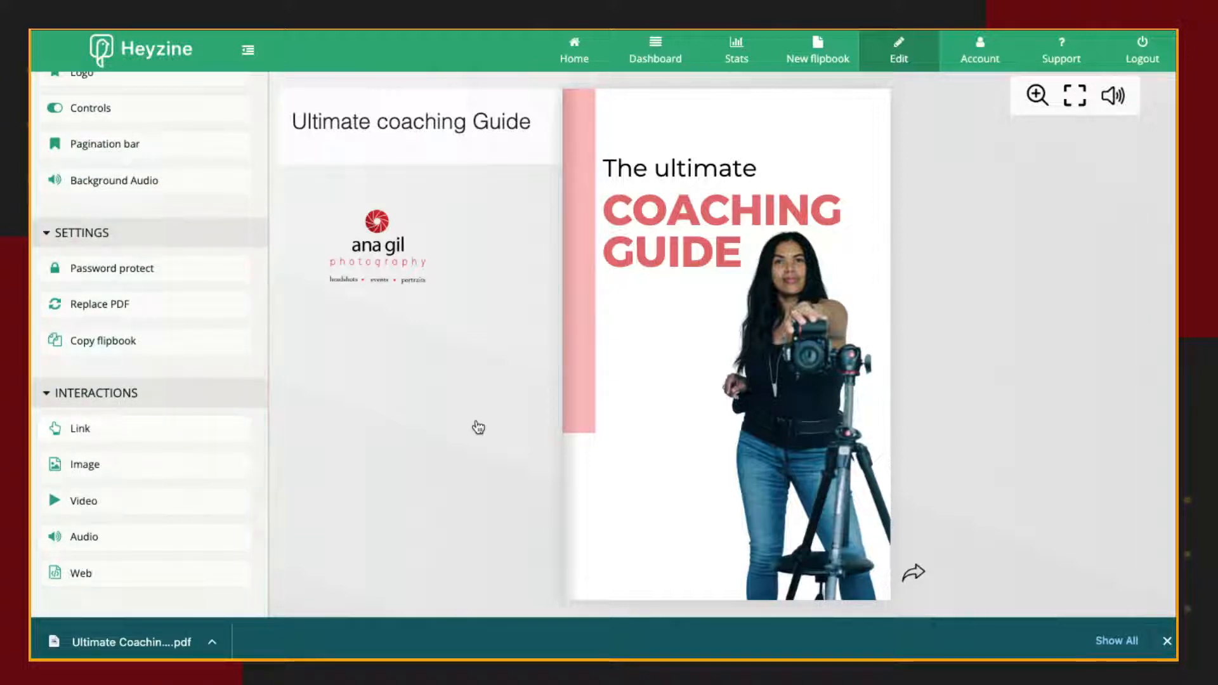
pyautogui.click(885, 577)
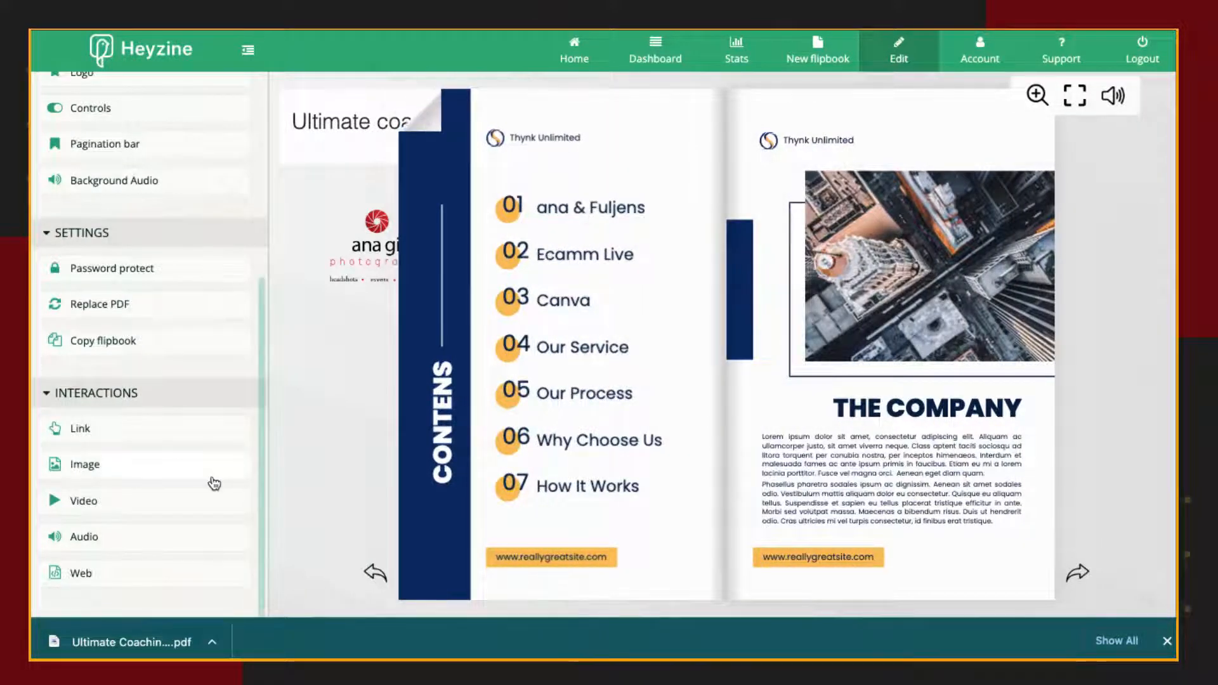
pyautogui.click(81, 433)
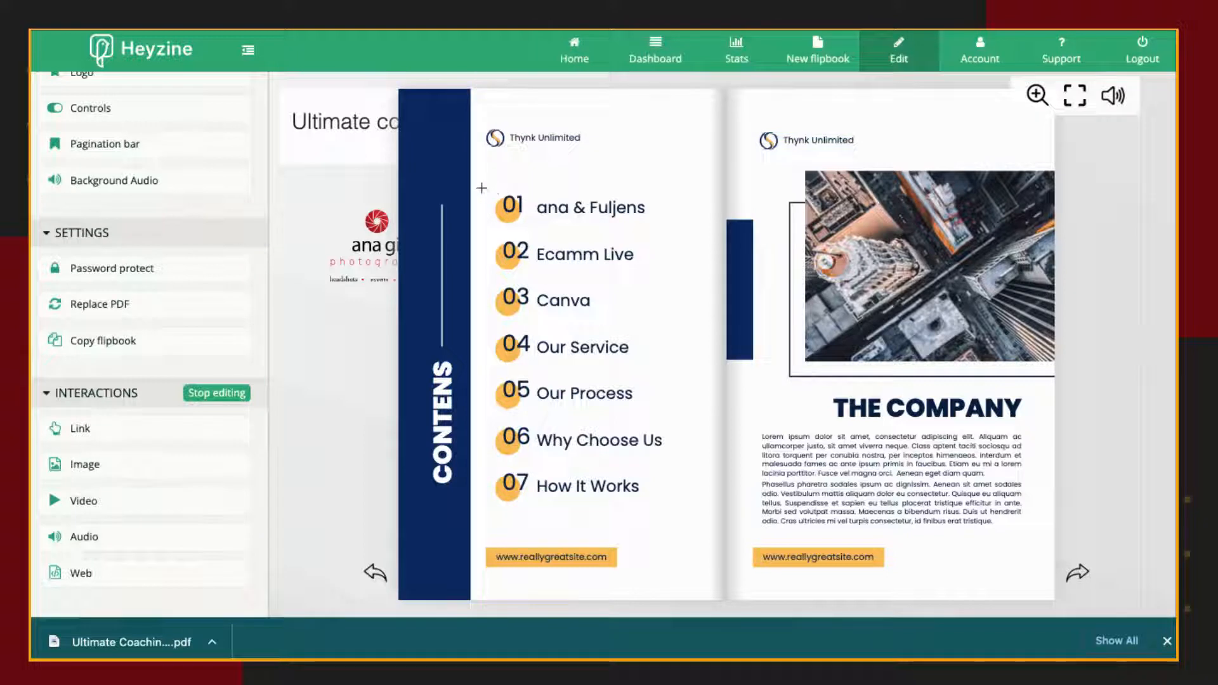
pyautogui.moveTo(482, 188)
pyautogui.mouseDown()
pyautogui.moveTo(546, 228)
pyautogui.moveTo(658, 231)
pyautogui.mouseUp()
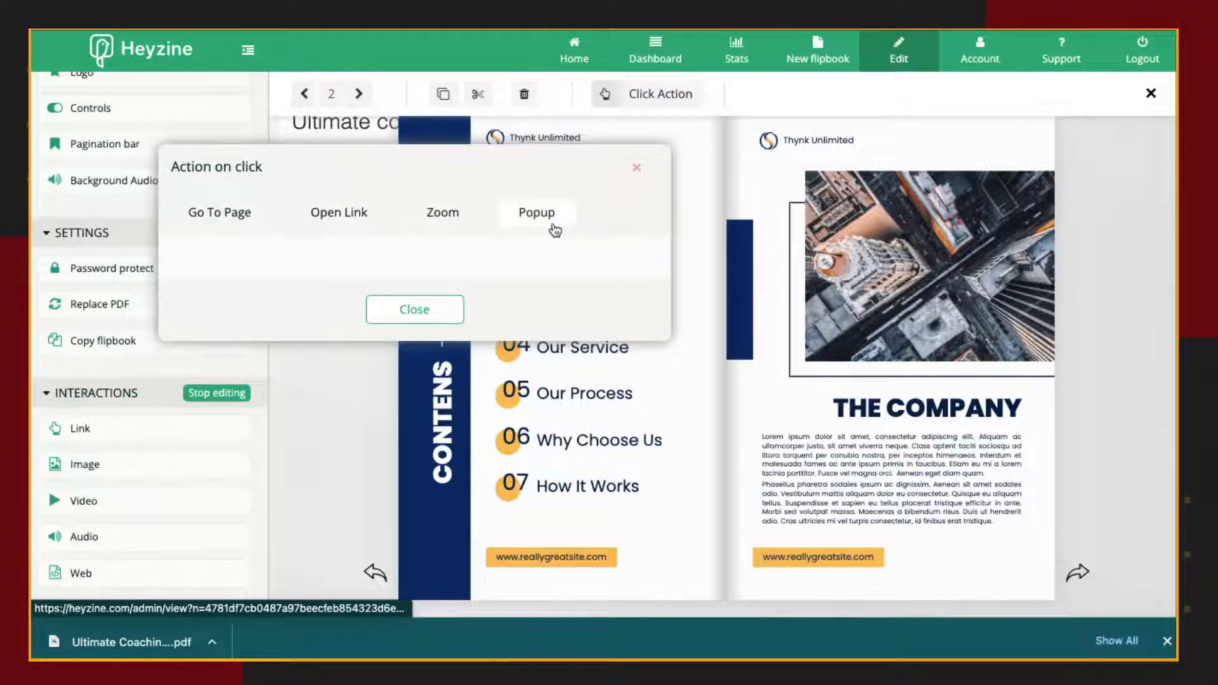
pyautogui.click(213, 216)
pyautogui.click(274, 303)
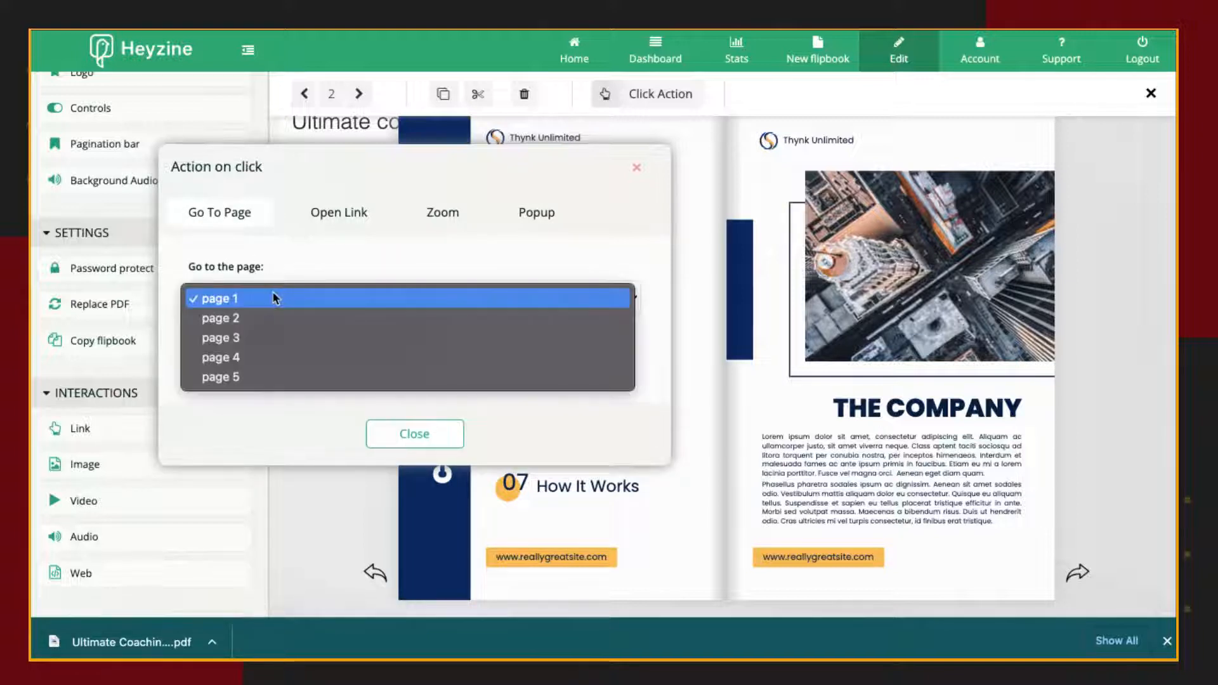
pyautogui.press('Escape')
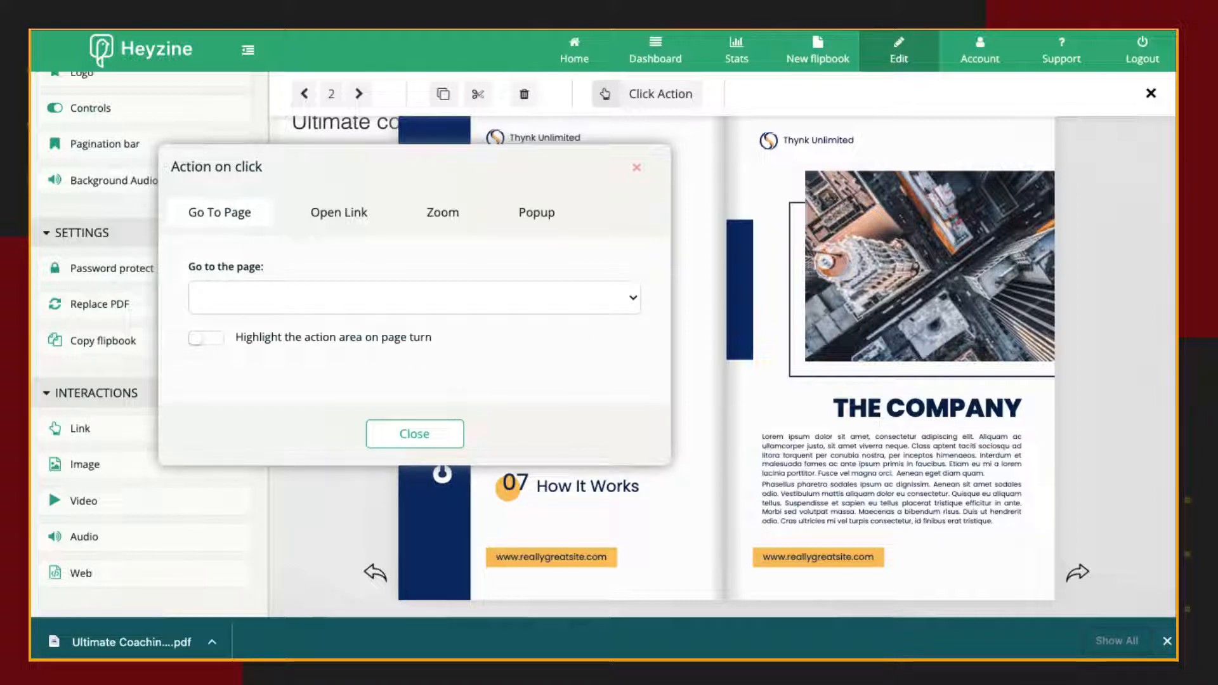
# Open YouTube in a new browser tab and get the address of the signed-in account's own channel page.
pyautogui.press('super+t')
pyautogui.write('youtube.com')
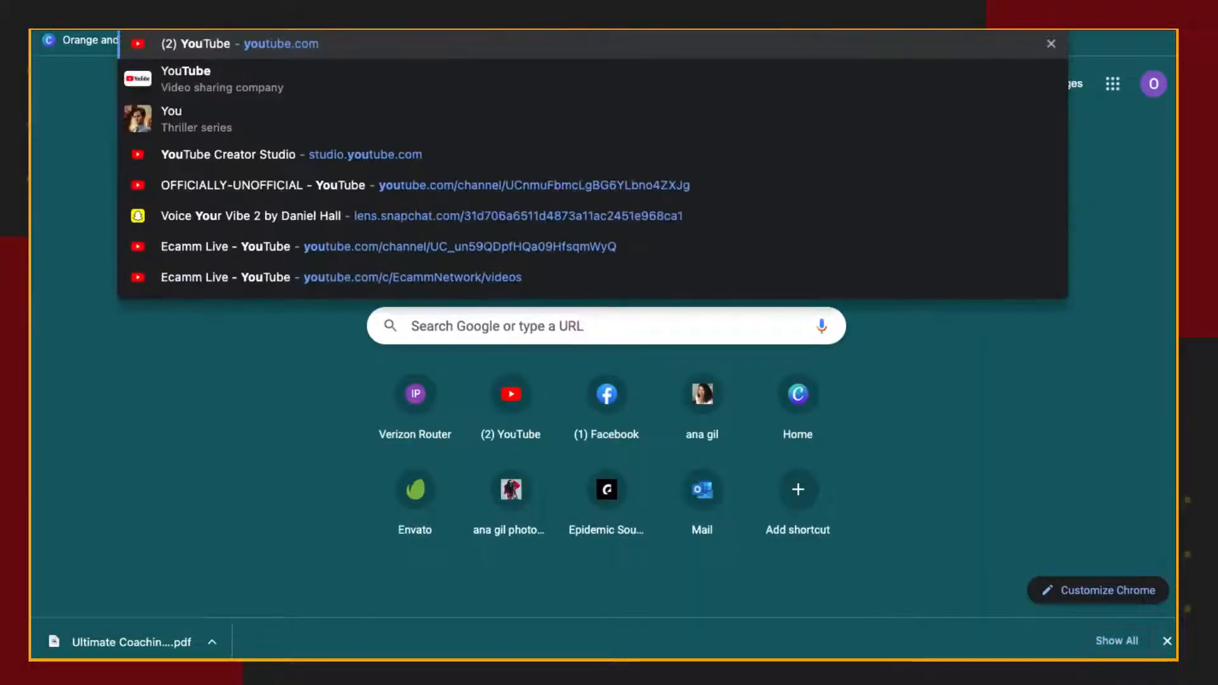
pyautogui.press('Return')
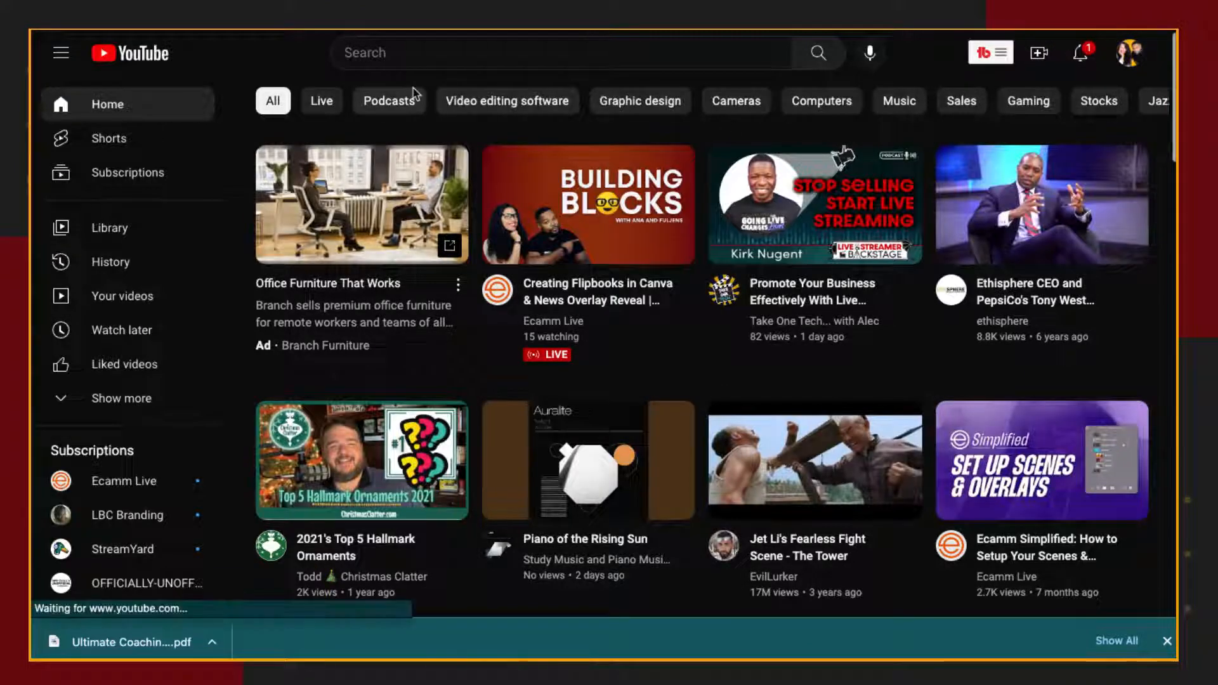
pyautogui.click(1127, 55)
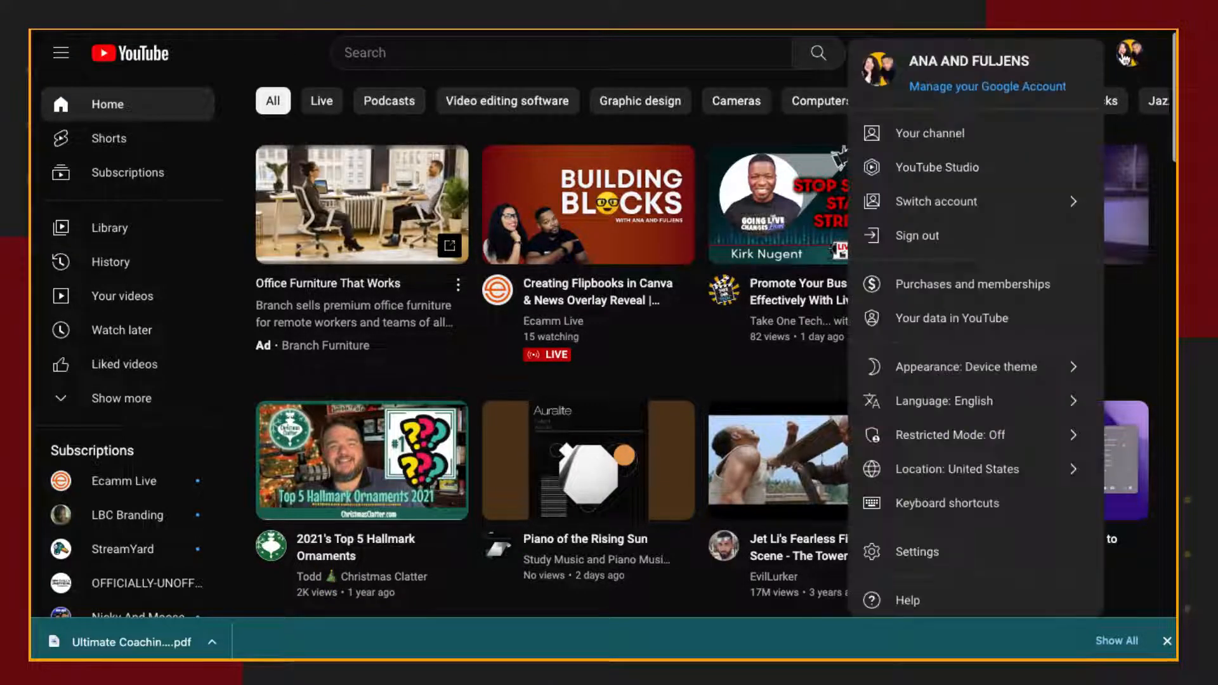
pyautogui.click(928, 145)
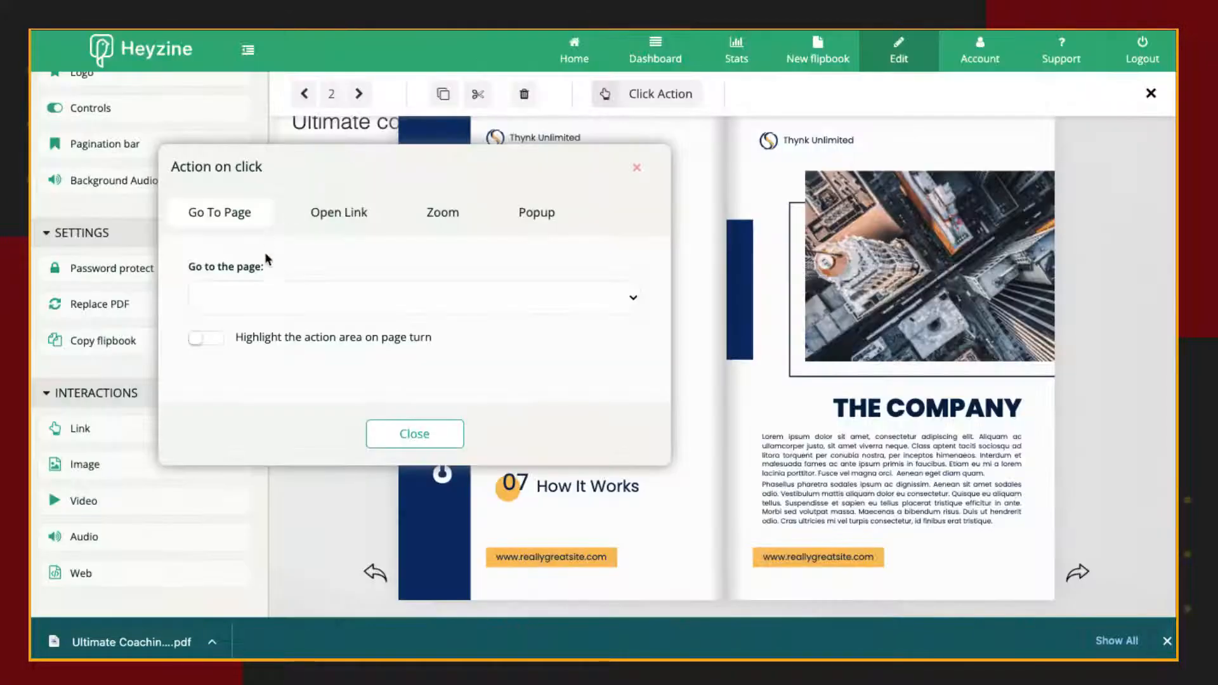
# Make the entry 01 area open the copied YouTube channel address in a new tab and highlight on page turn.
pyautogui.click(281, 297)
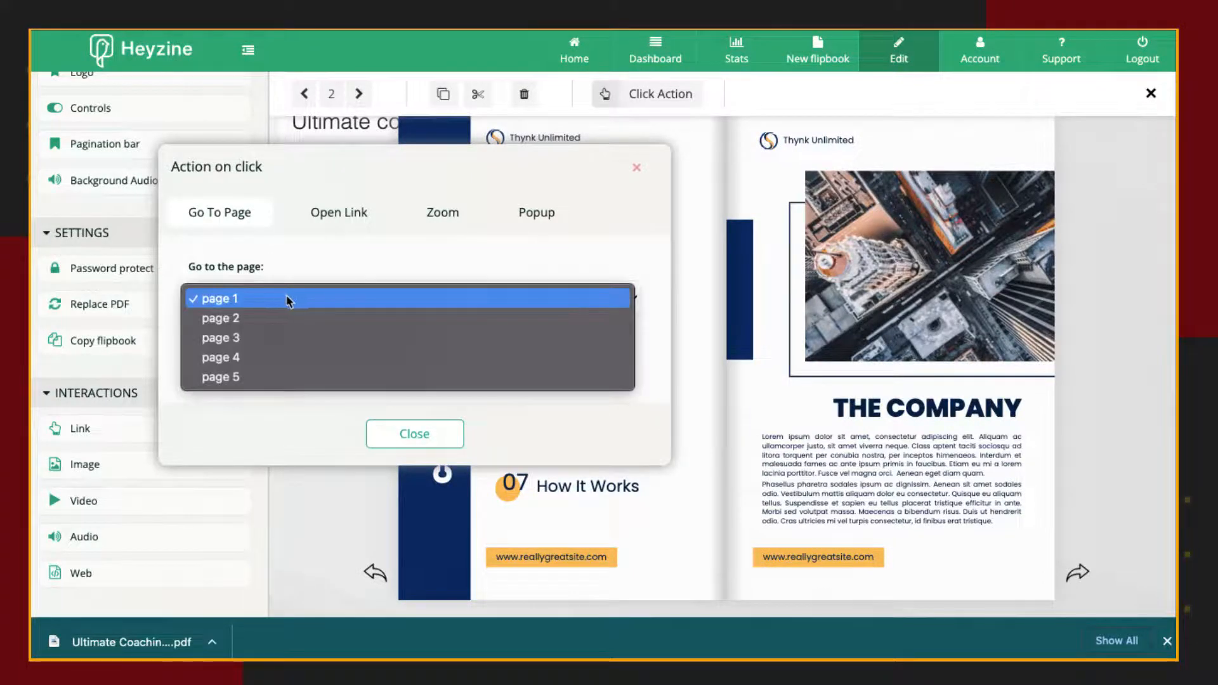
pyautogui.click(339, 212)
pyautogui.click(312, 298)
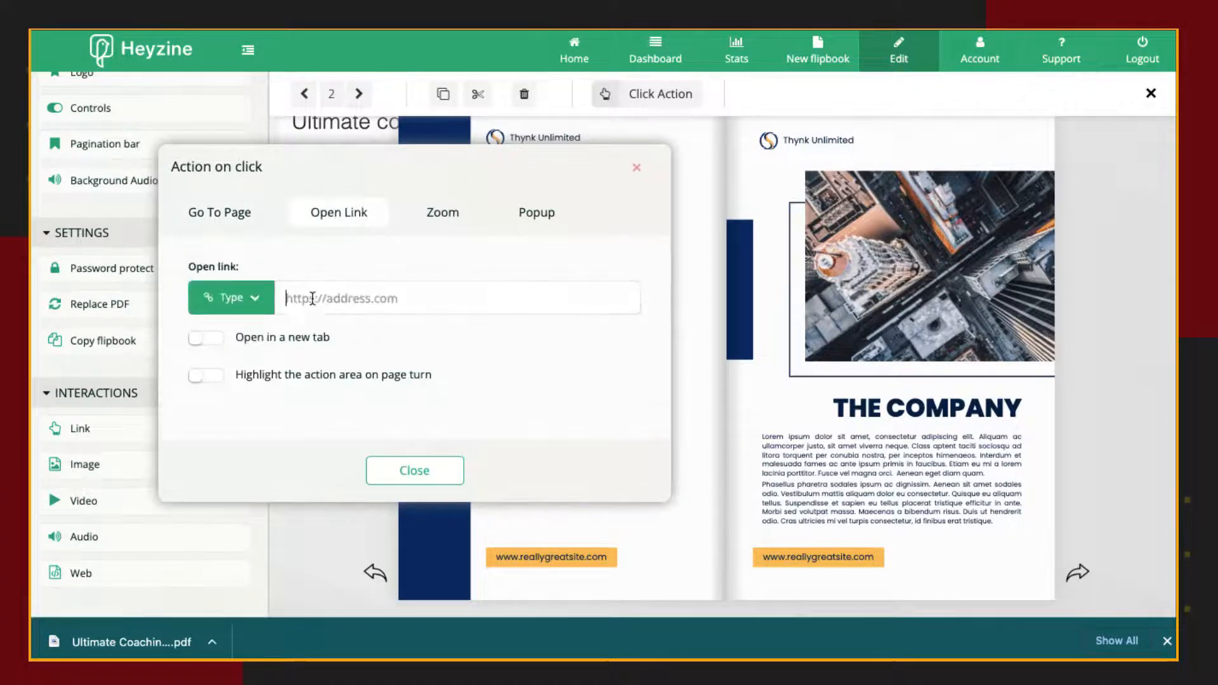
pyautogui.write('https://www.youtube.com/channel/UC_xhdlv3nkXF-U4U2rdAGcA')
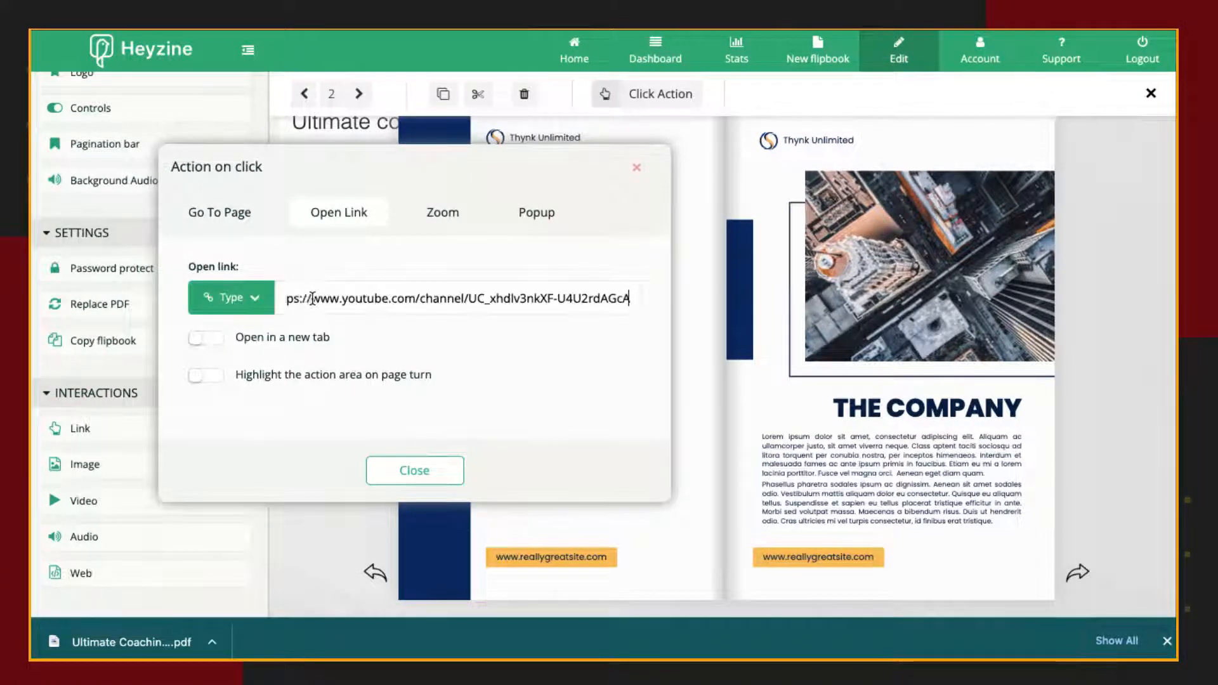
pyautogui.click(201, 340)
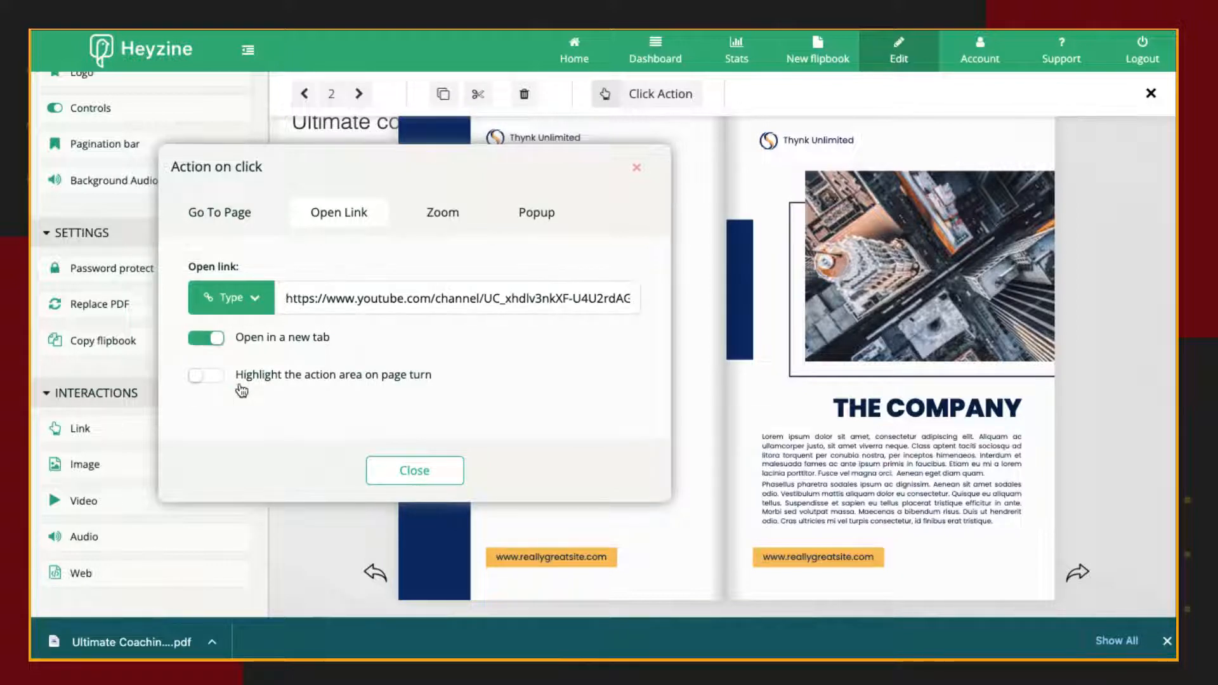
pyautogui.click(207, 381)
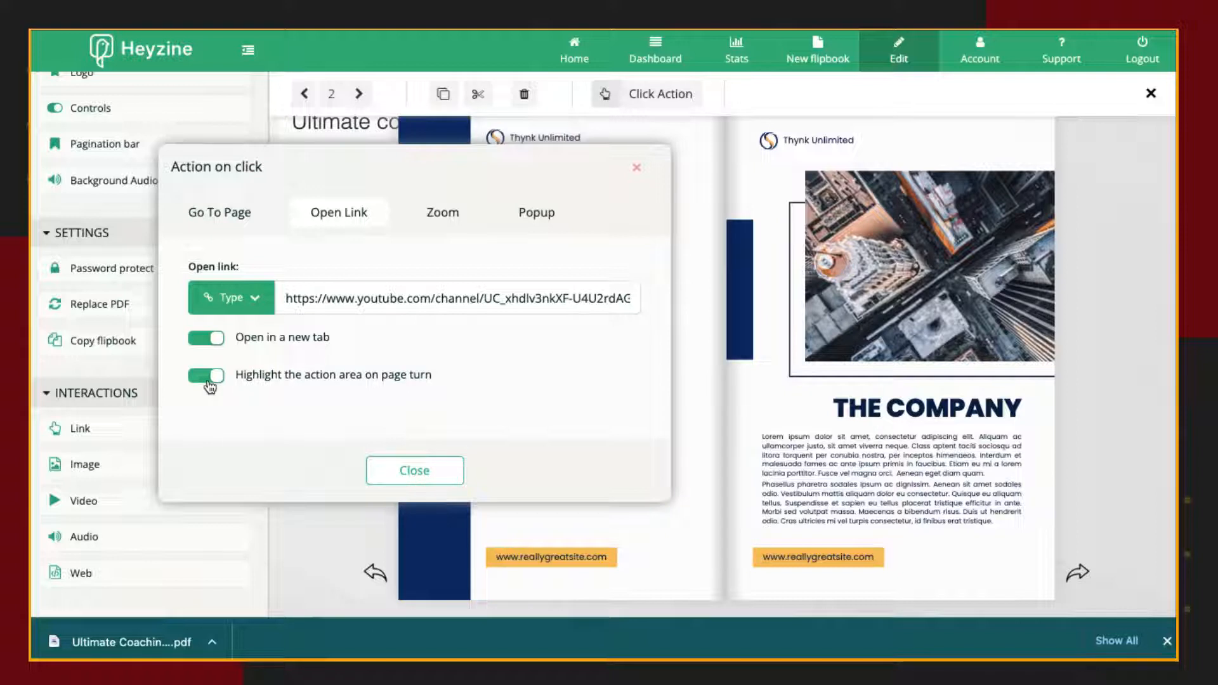
pyautogui.click(414, 469)
pyautogui.click(664, 341)
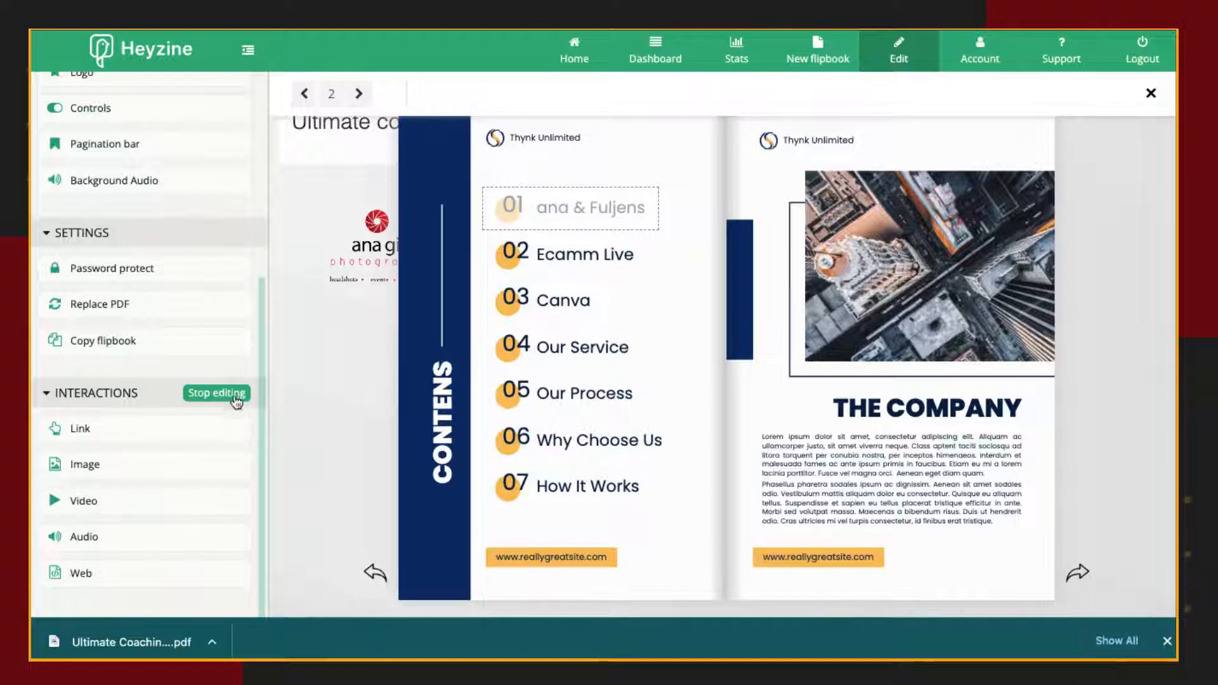
# Stop editing interactions, test the entry 01 link, and return to the flipbook editor.
pyautogui.click(212, 394)
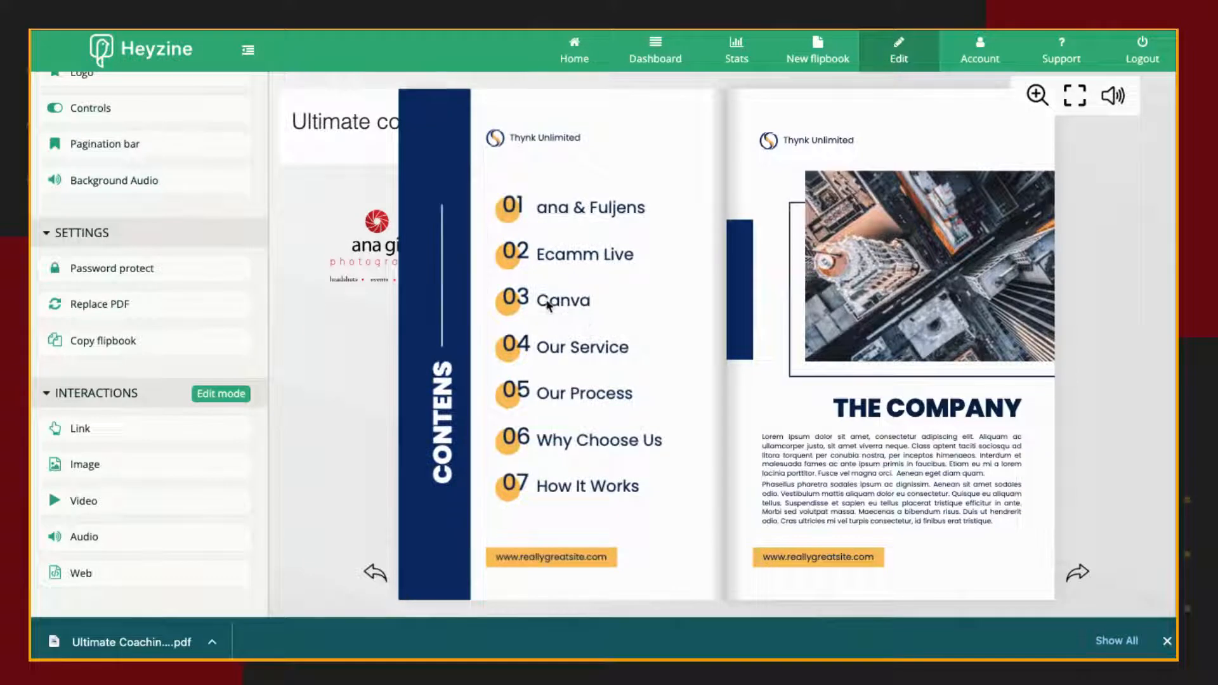
pyautogui.click(594, 215)
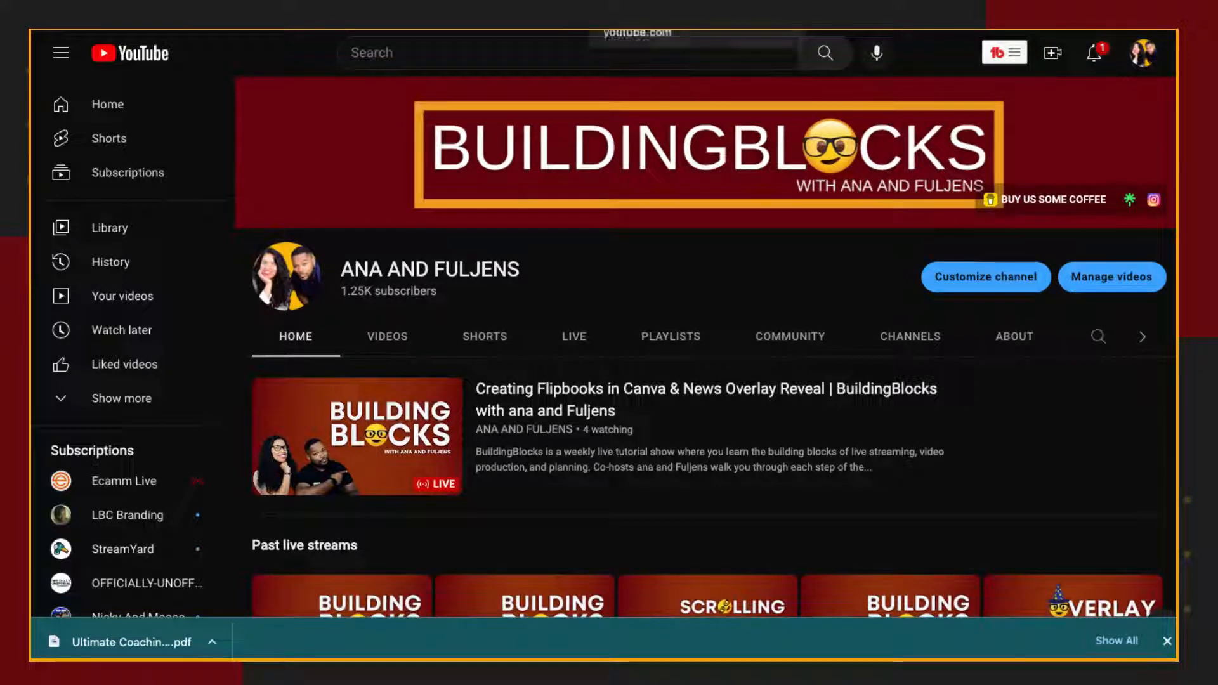
pyautogui.hotkey('ctrl', 'Tab')
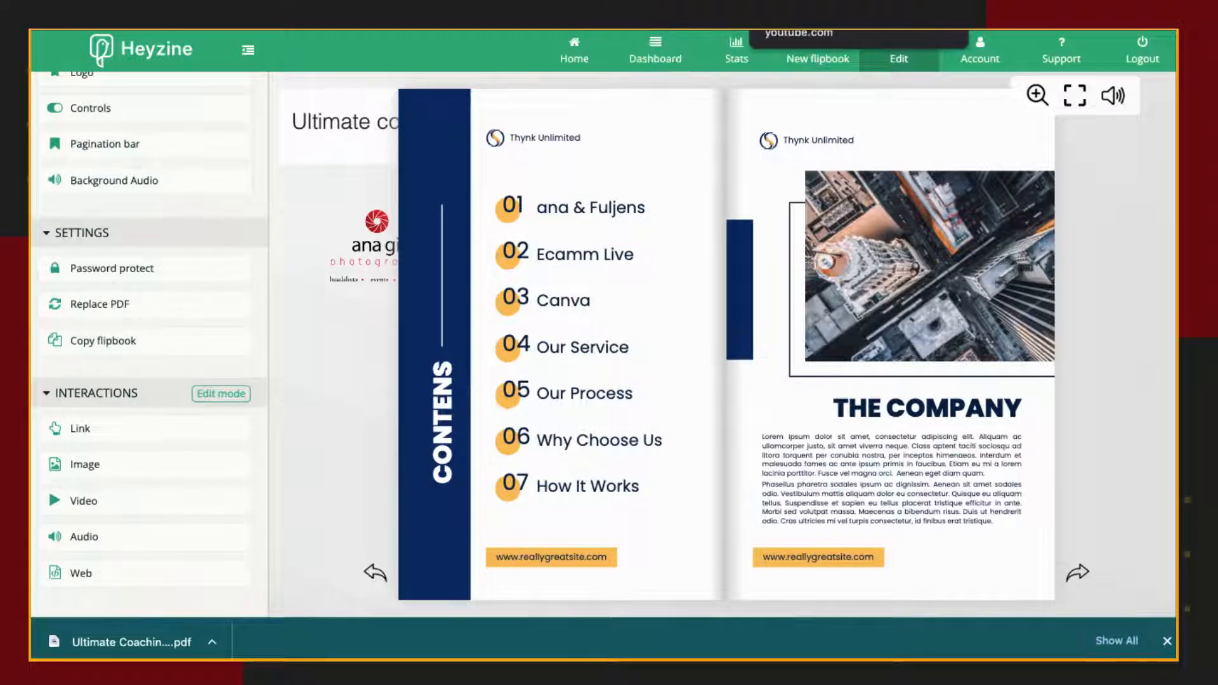
pyautogui.click(819, 29)
pyautogui.hotkey('ctrl', 'shift', 'Tab')
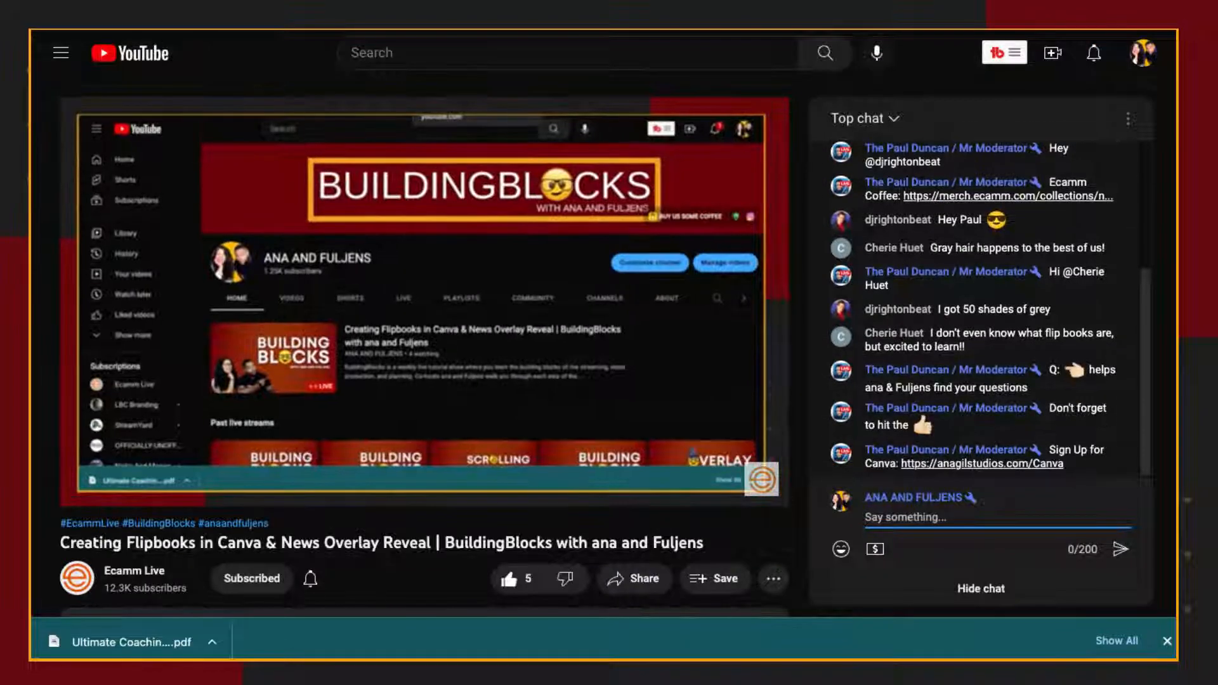
pyautogui.hotkey('ctrl', 'shift', 'Tab')
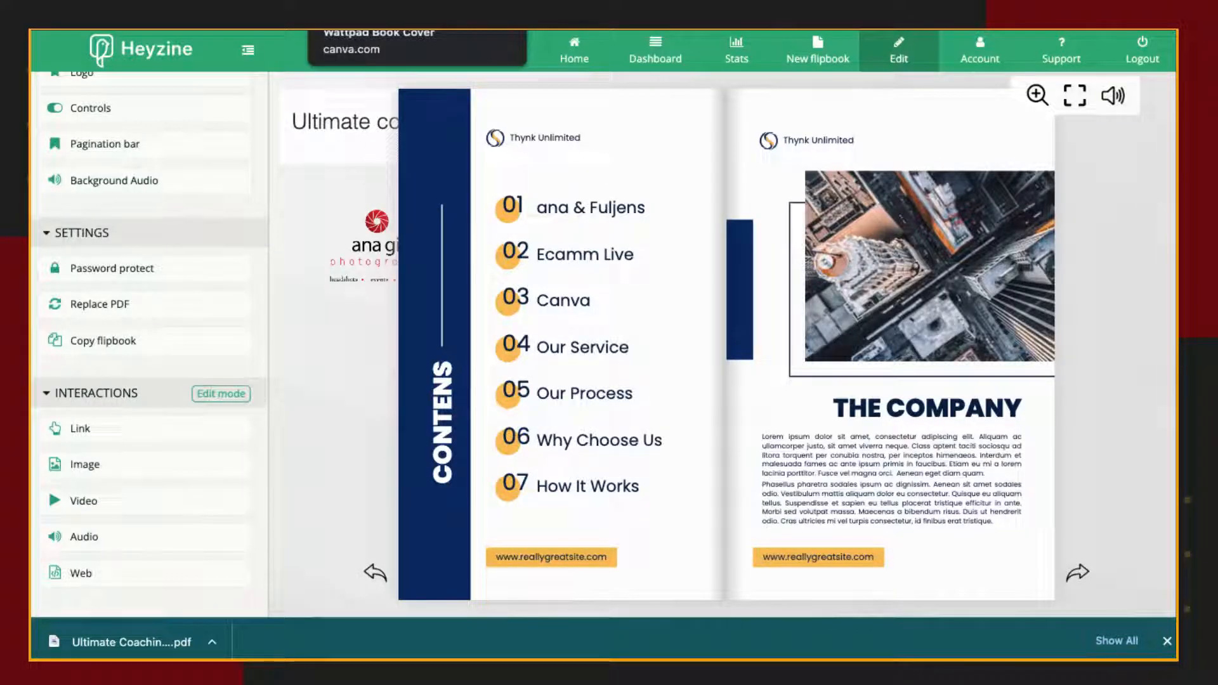
# Add a link area around entry 02, Ecamm Live, on the contents page that opens ecamm.com in a new tab.
pyautogui.click(90, 438)
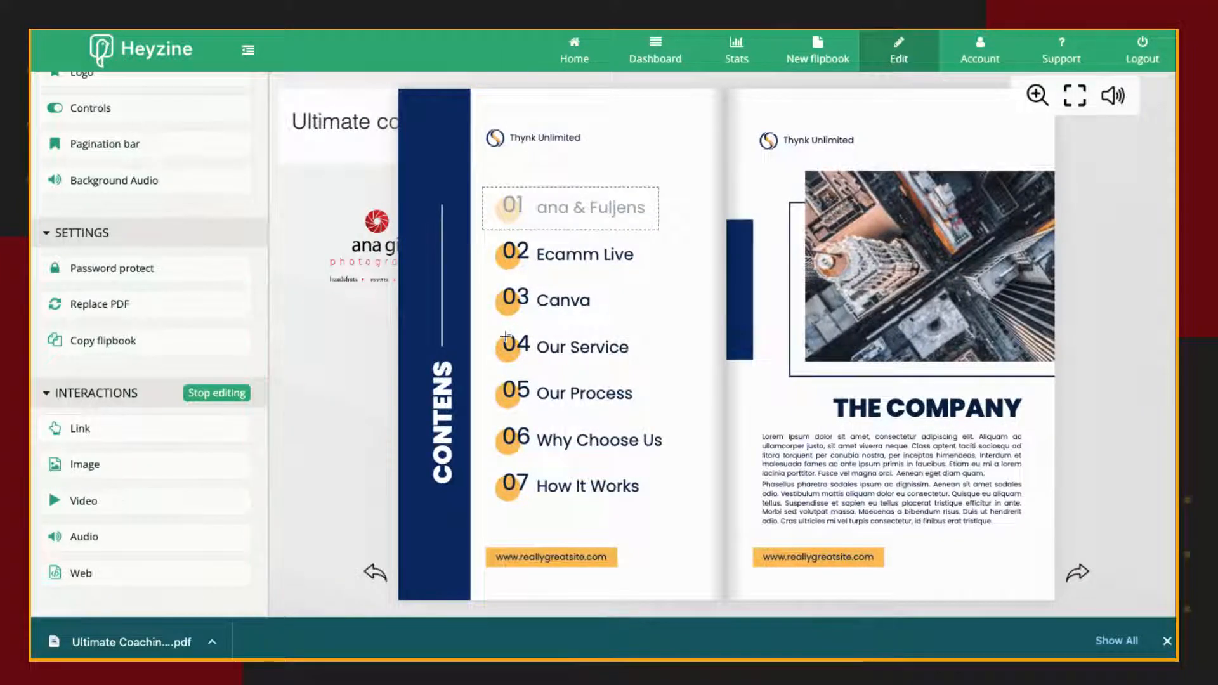
pyautogui.moveTo(482, 234); pyautogui.dragTo(614, 280)
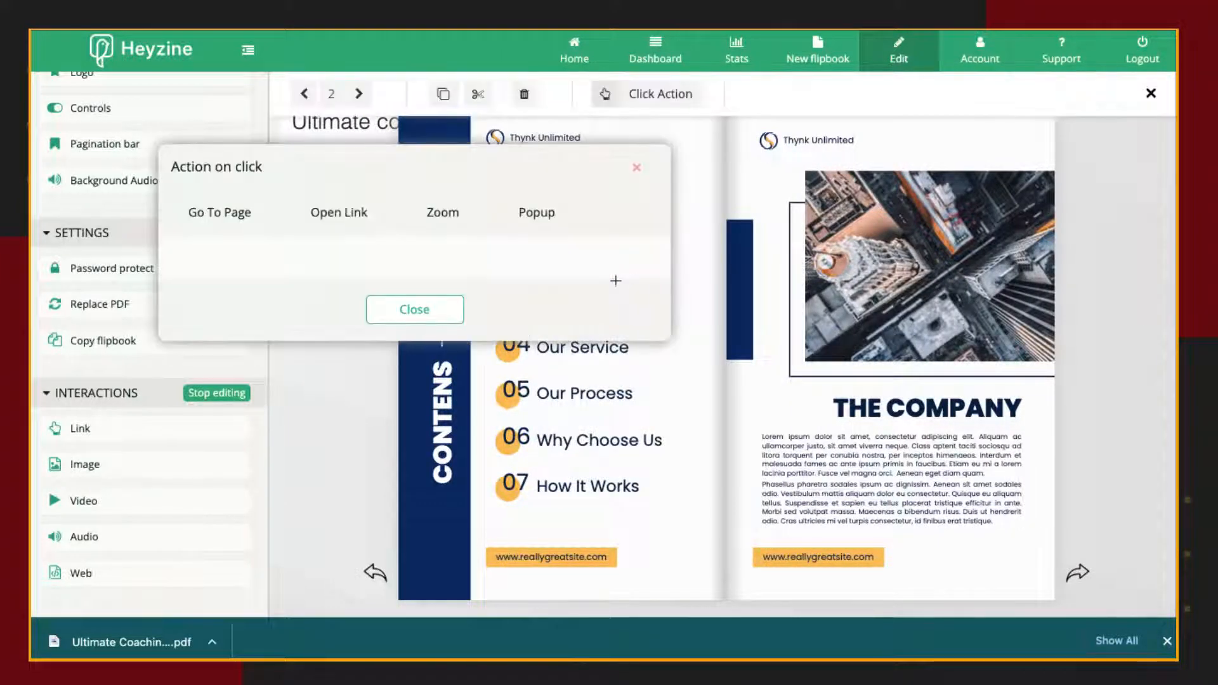
pyautogui.click(335, 215)
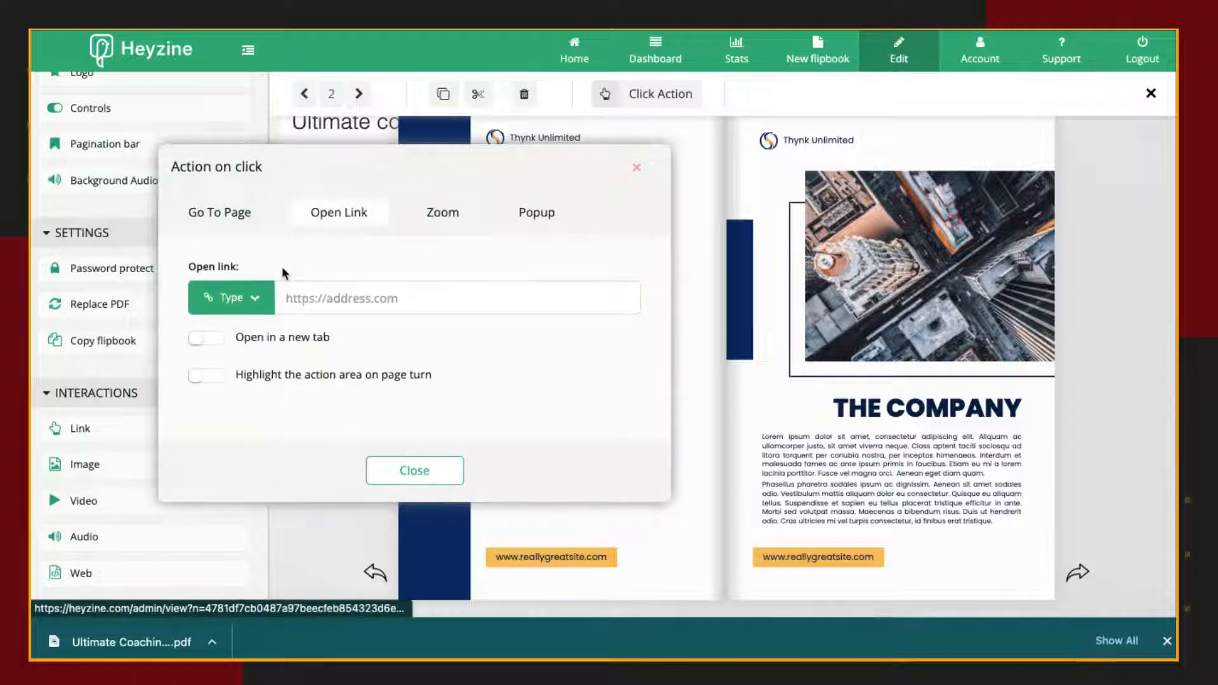
pyautogui.click(359, 306)
pyautogui.write('ecamm.com')
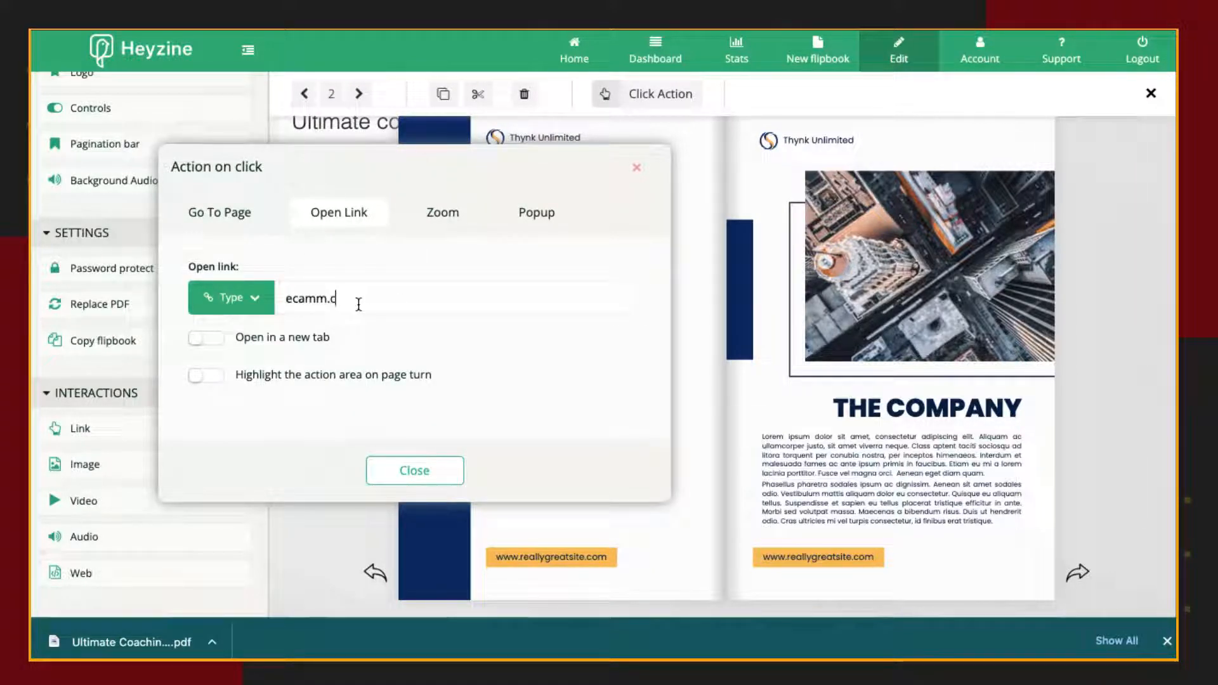
pyautogui.click(202, 338)
pyautogui.click(416, 472)
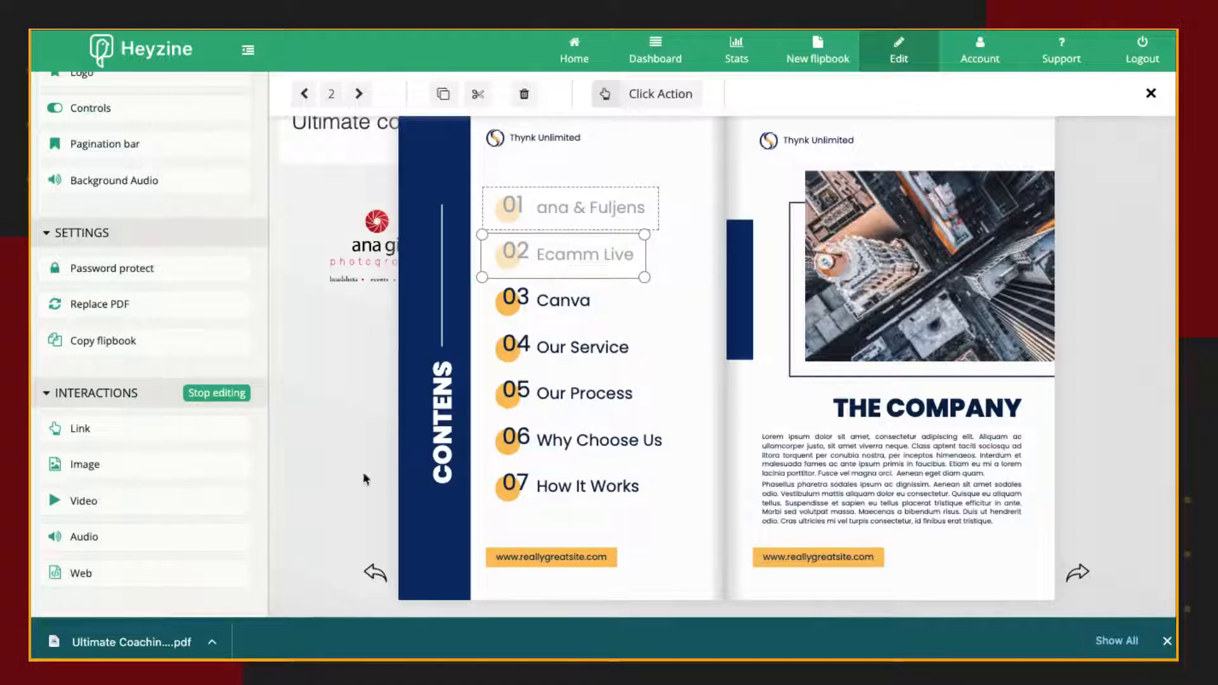
# Stop editing interactions, test the entry 02 link, and close the opened page to return to the flipbook editor.
pyautogui.click(214, 395)
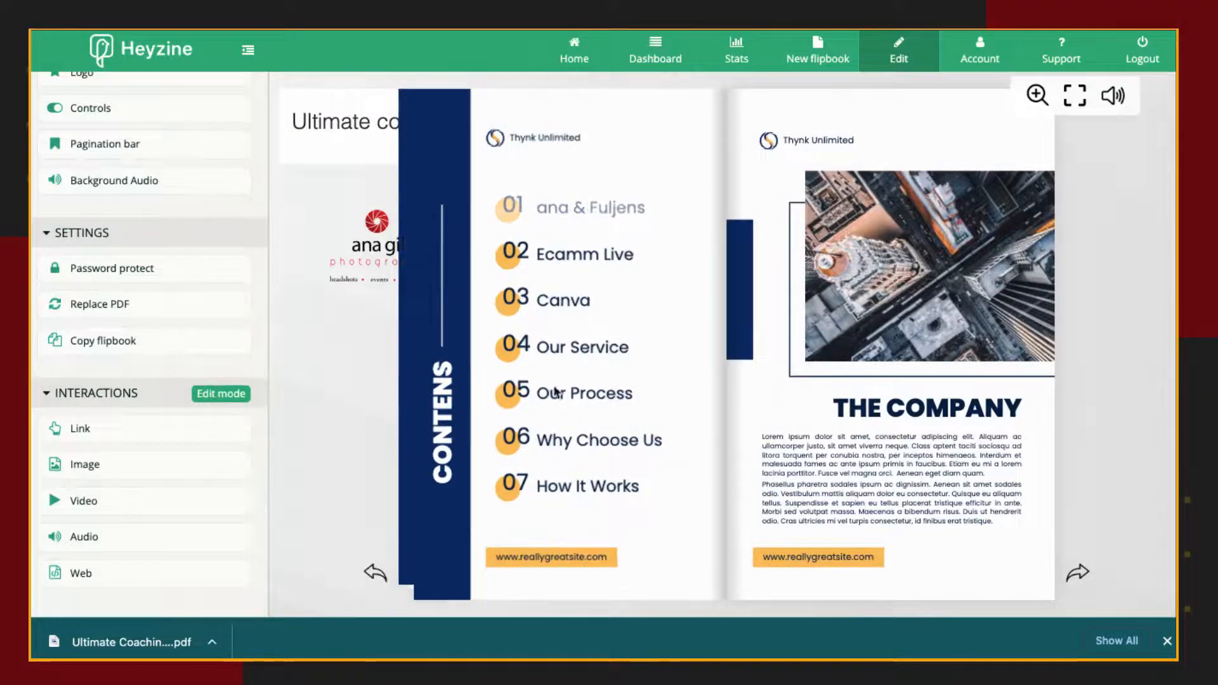
pyautogui.click(575, 256)
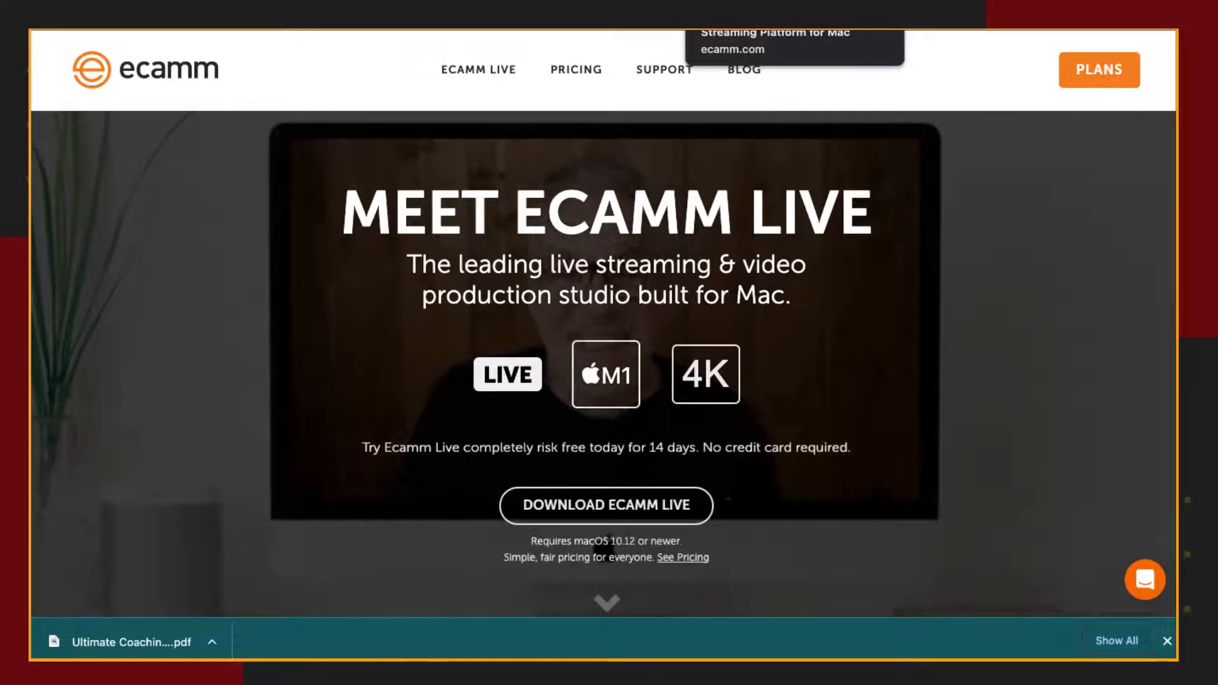
pyautogui.press('super+w')
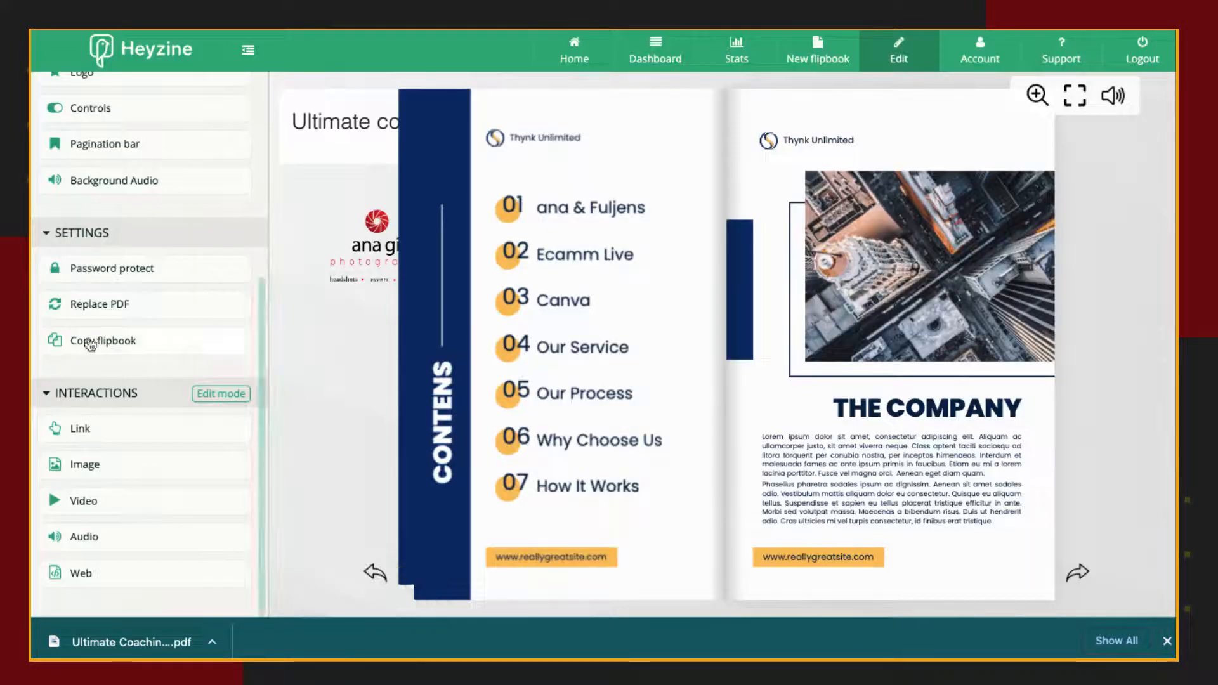
# Add a video area covering the city photo above The Company heading and set its source type to YouTube.
pyautogui.scroll(1, 96, 510)
pyautogui.click(95, 509)
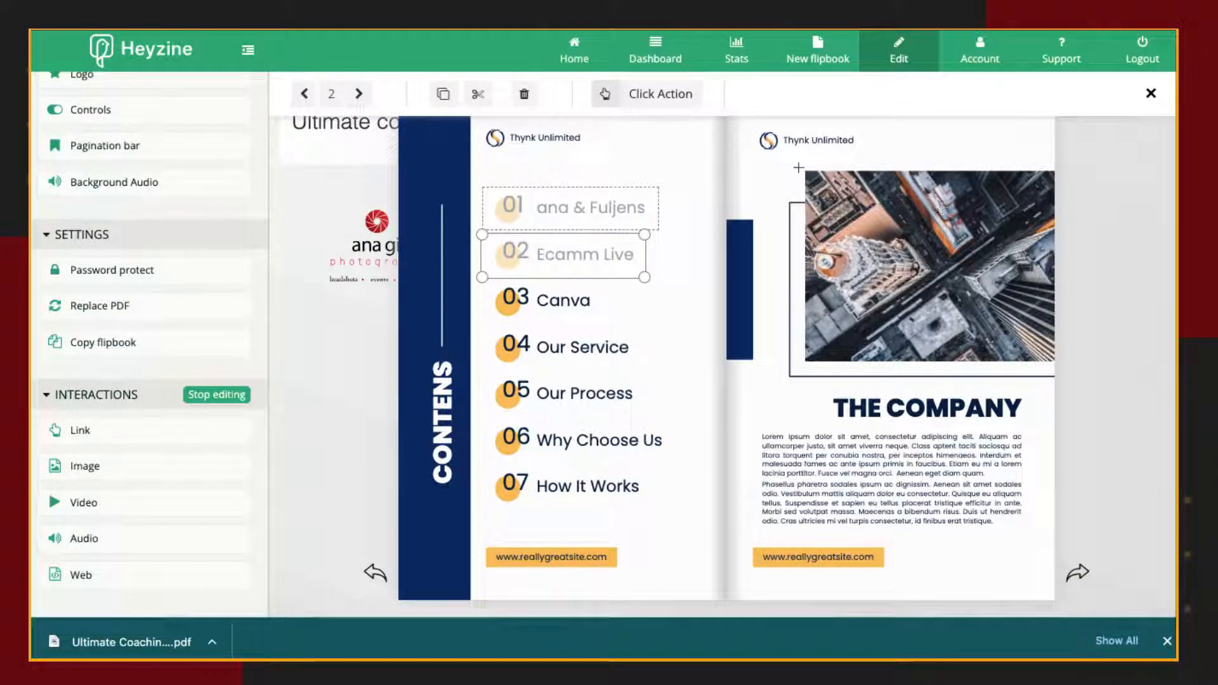
pyautogui.moveTo(803, 168); pyautogui.dragTo(1055, 362)
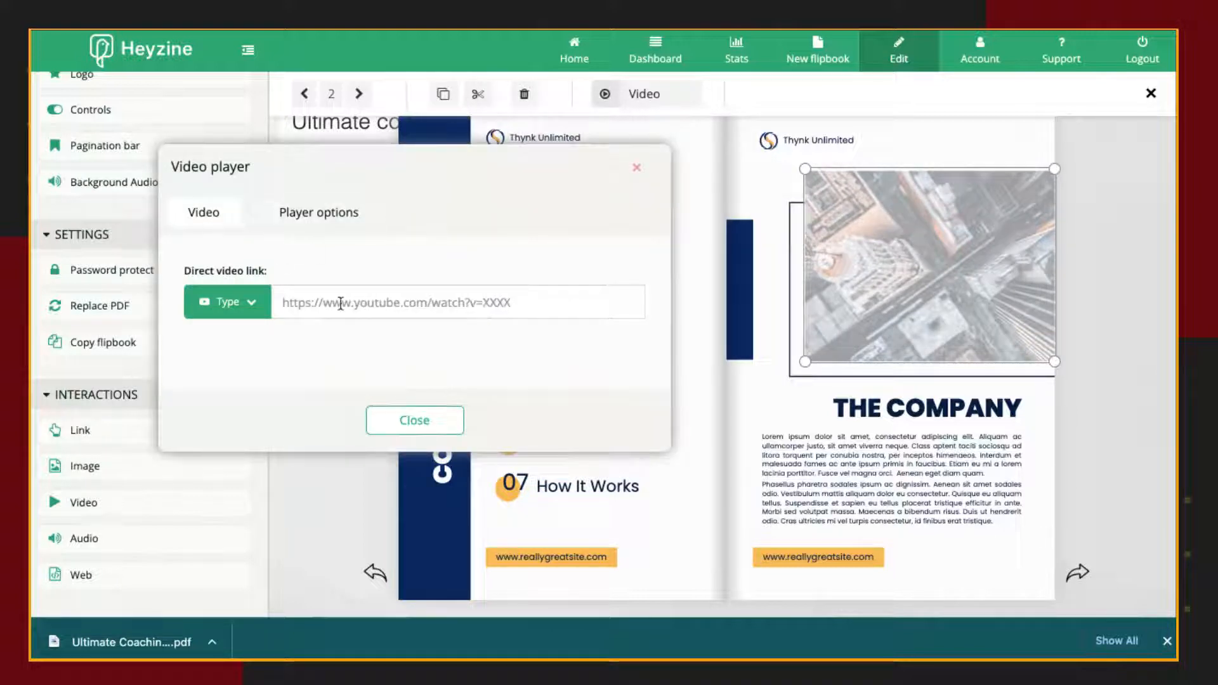
pyautogui.click(252, 304)
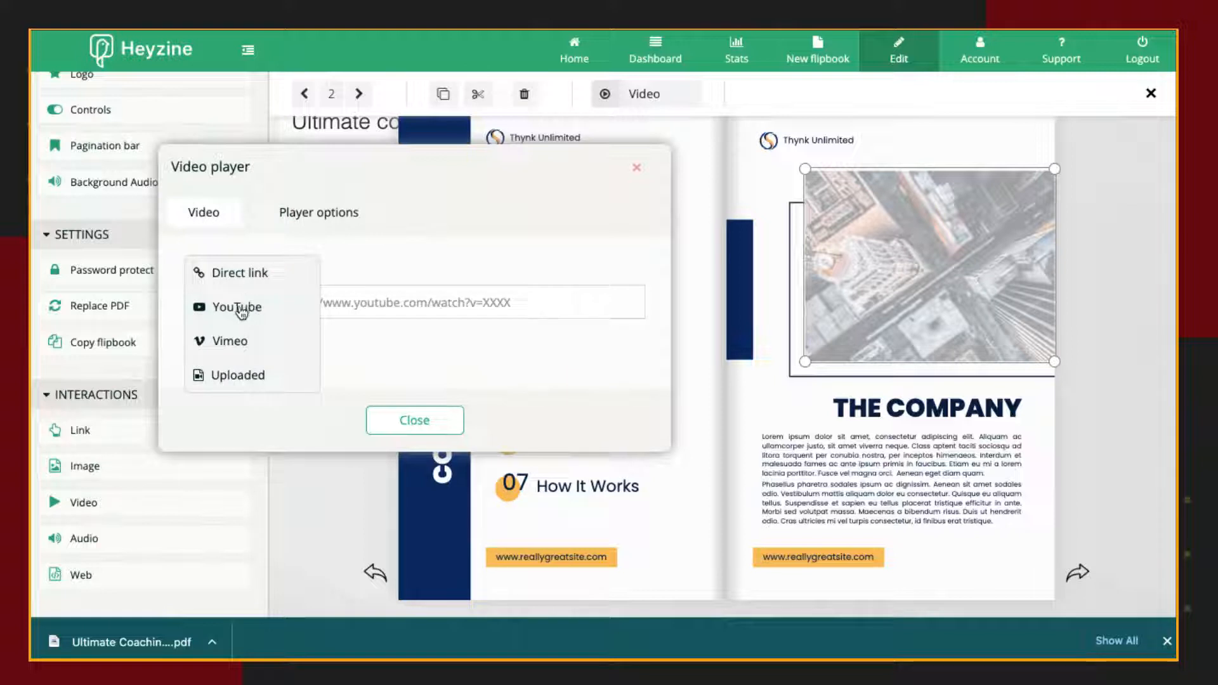
pyautogui.click(244, 311)
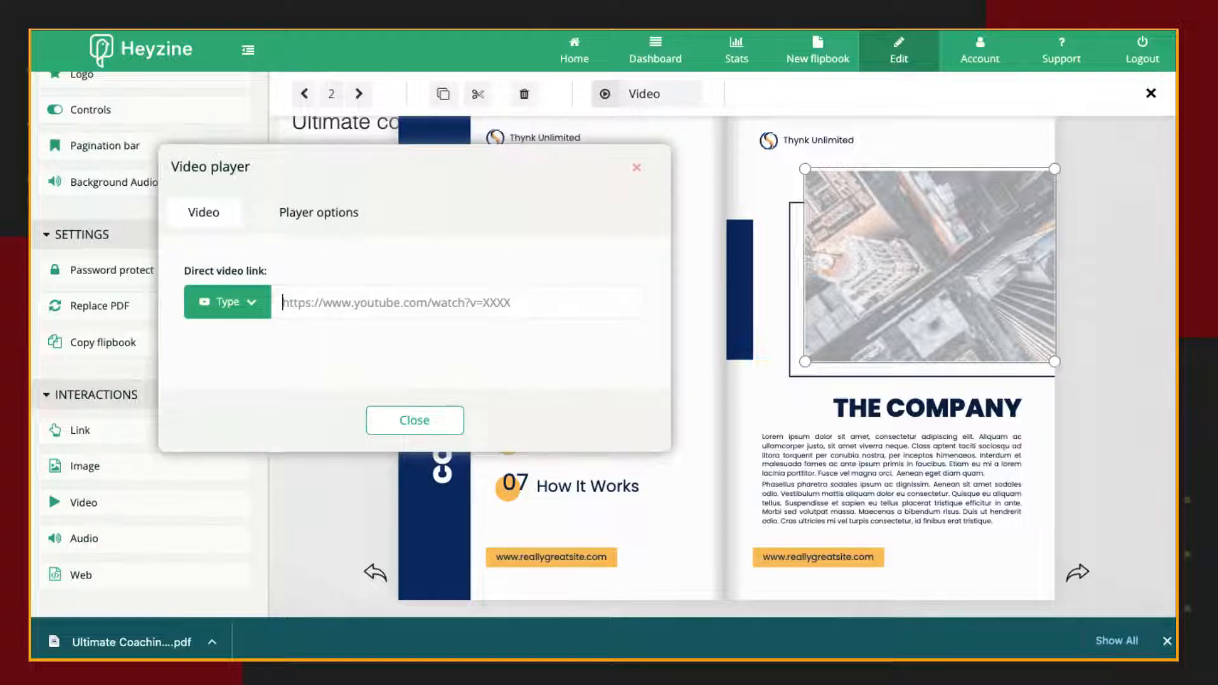
pyautogui.hotkey('ctrl', 'Tab')
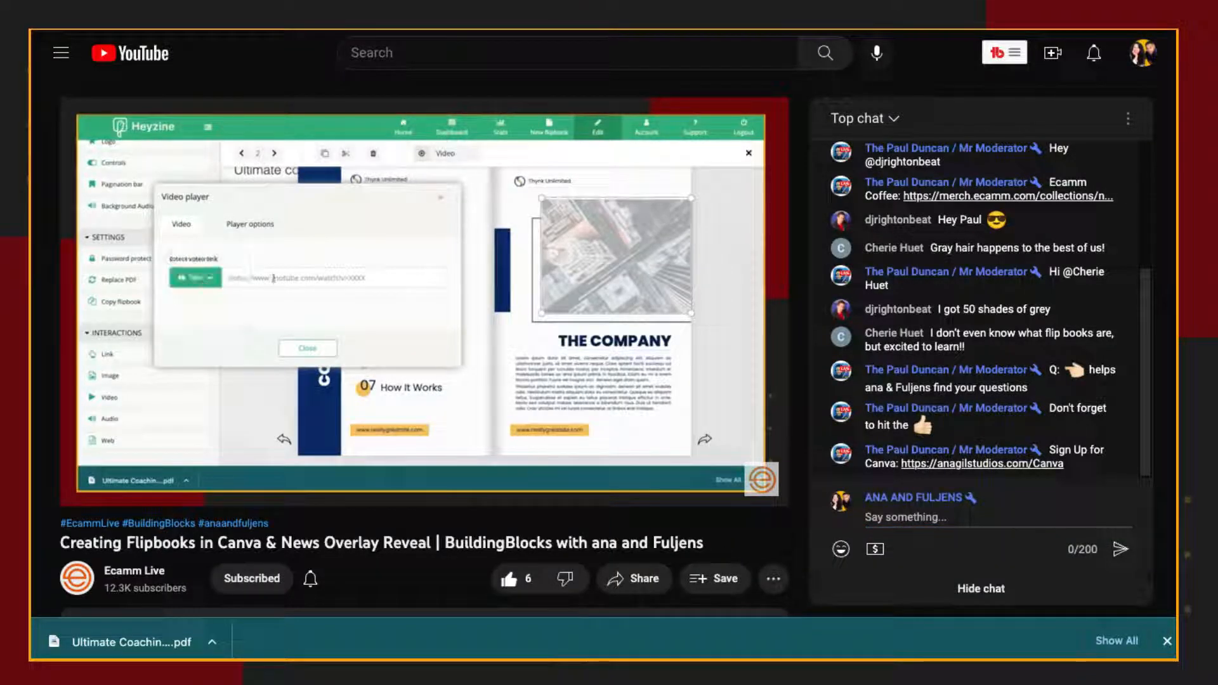
pyautogui.hotkey('ctrl', 'Tab')
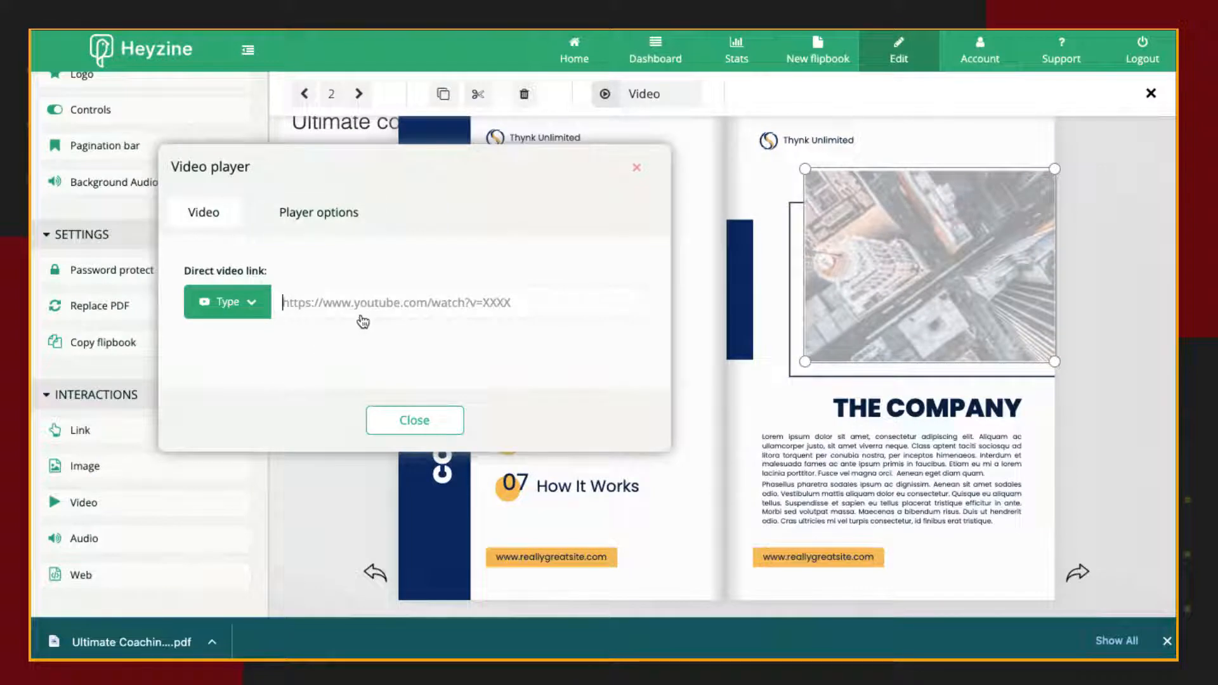
pyautogui.write('https://www.youtube.com/watch?v=yB0m0TW-Ur8')
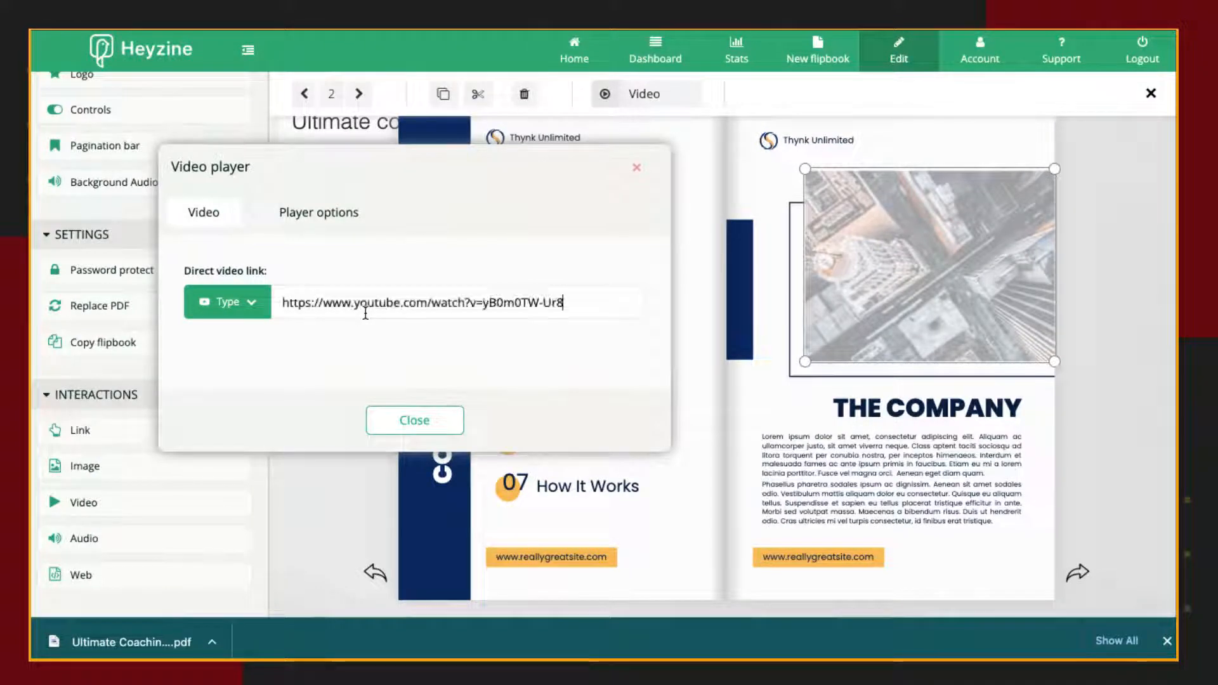
pyautogui.click(416, 422)
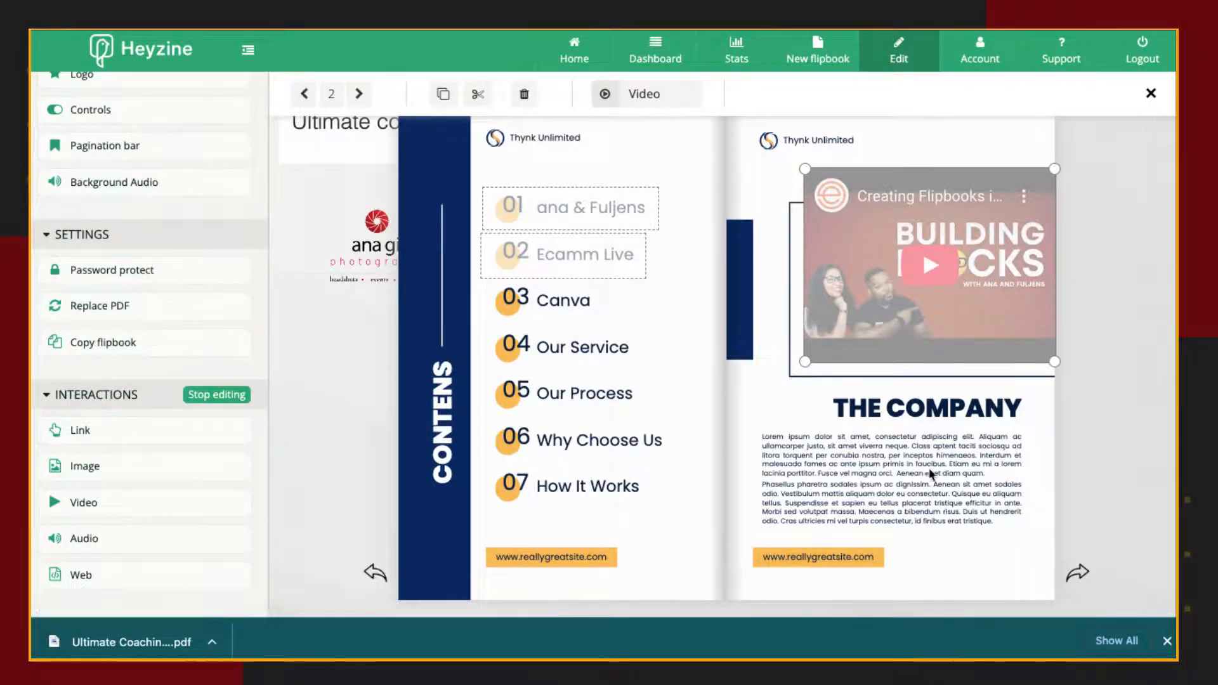
# Stop editing interactions and test playback of the embedded YouTube video above The Company heading.
pyautogui.click(217, 395)
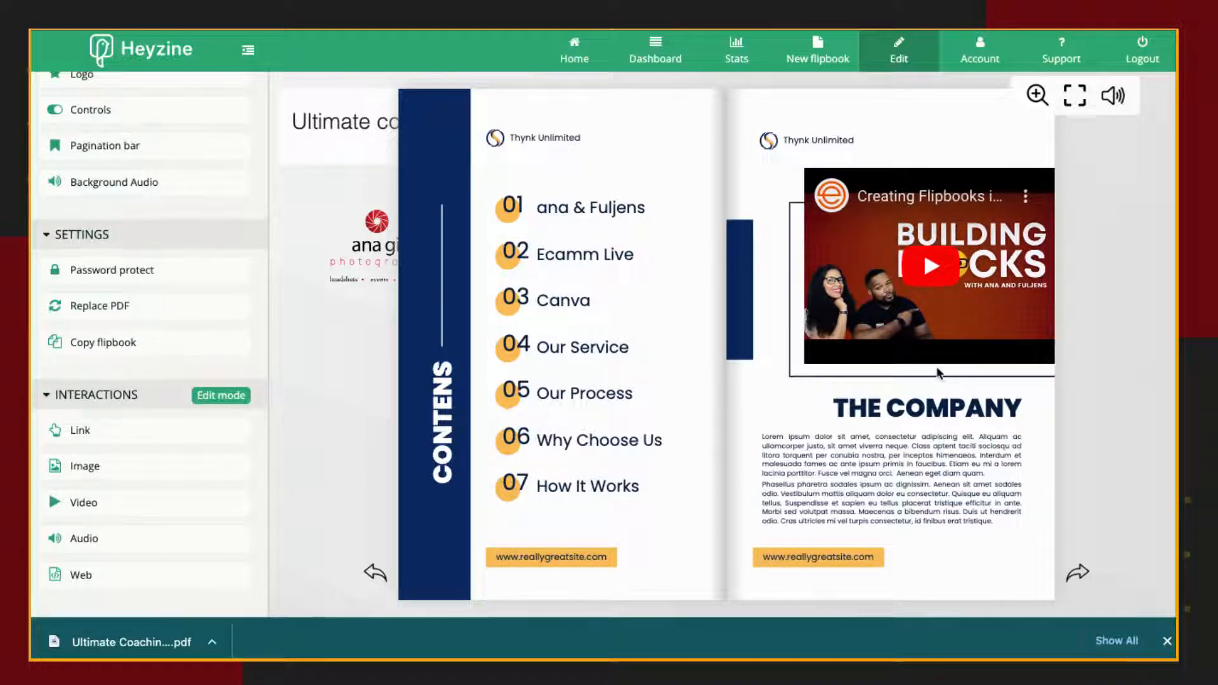
pyautogui.click(940, 271)
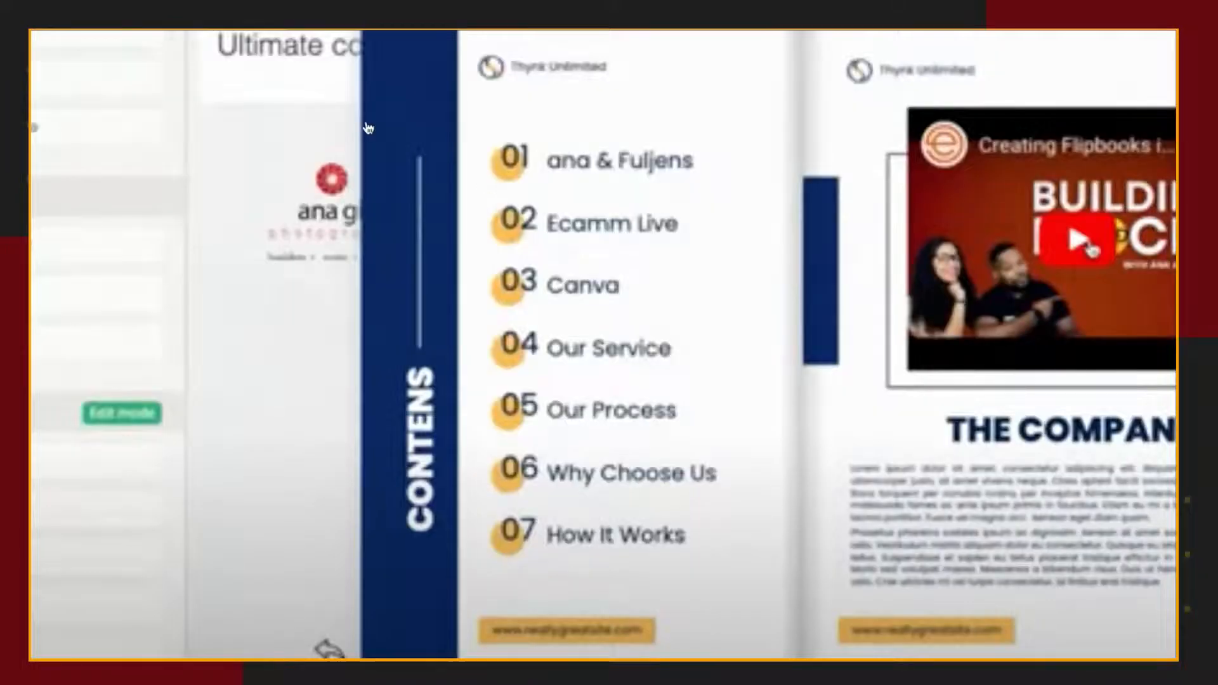
pyautogui.click(1090, 248)
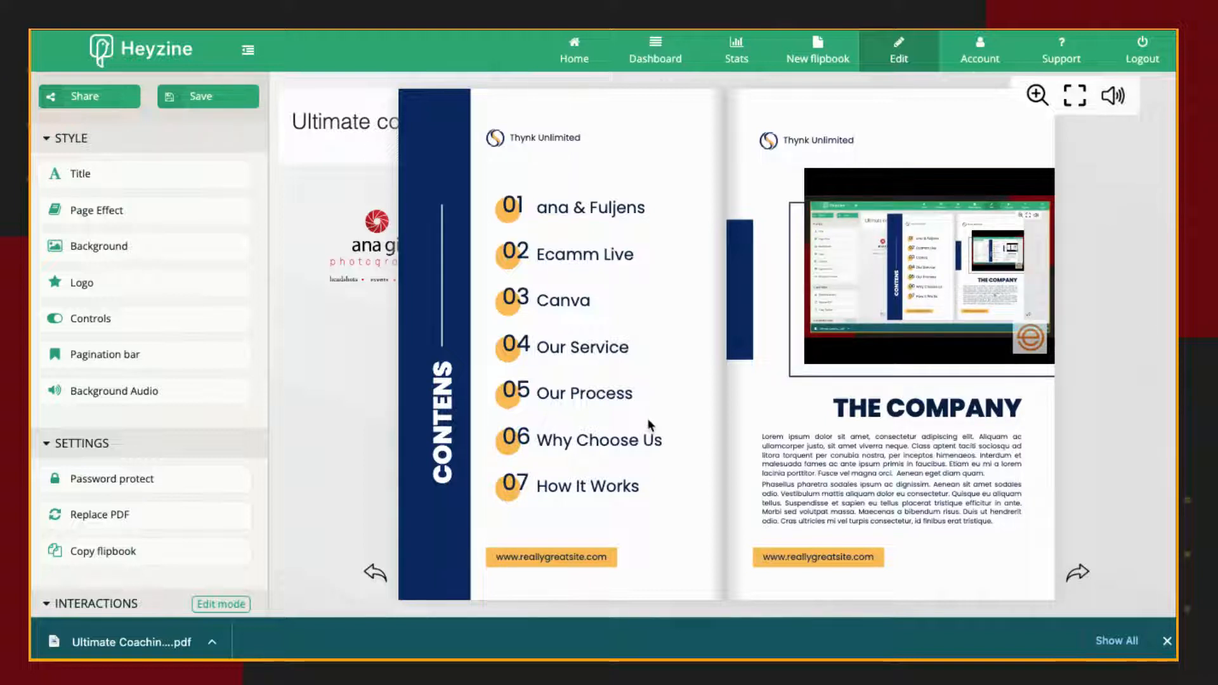
pyautogui.scroll(-2, 130, 457)
pyautogui.scroll(-2, 130, 452)
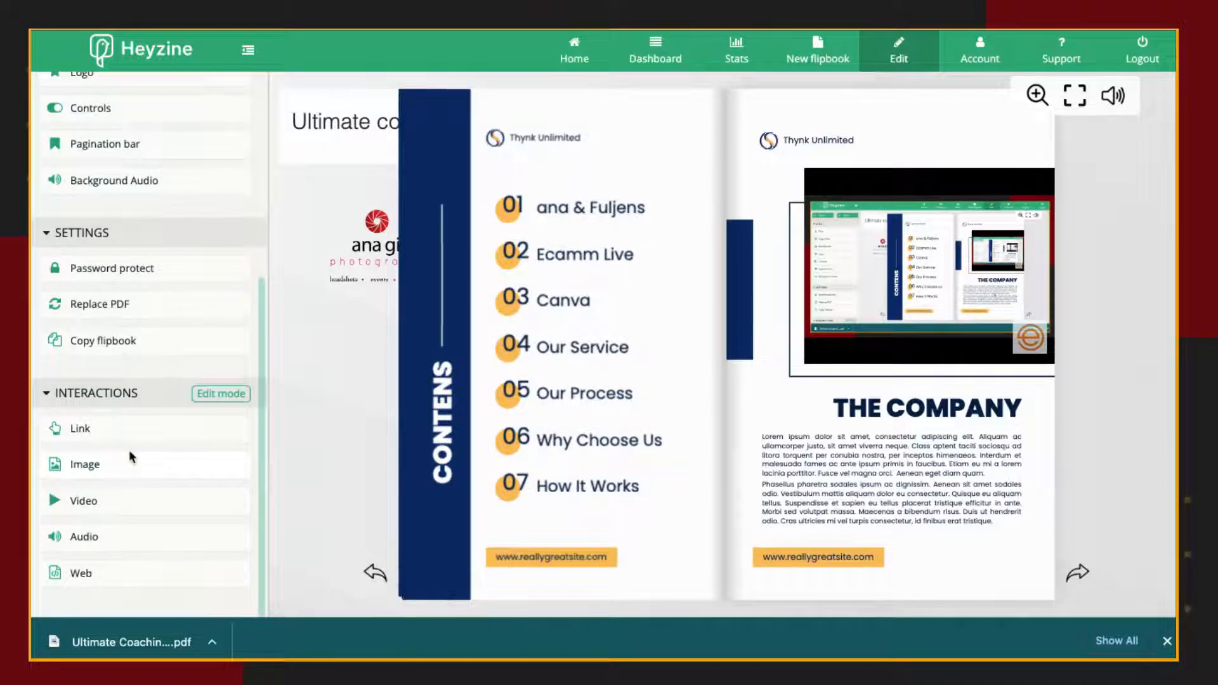
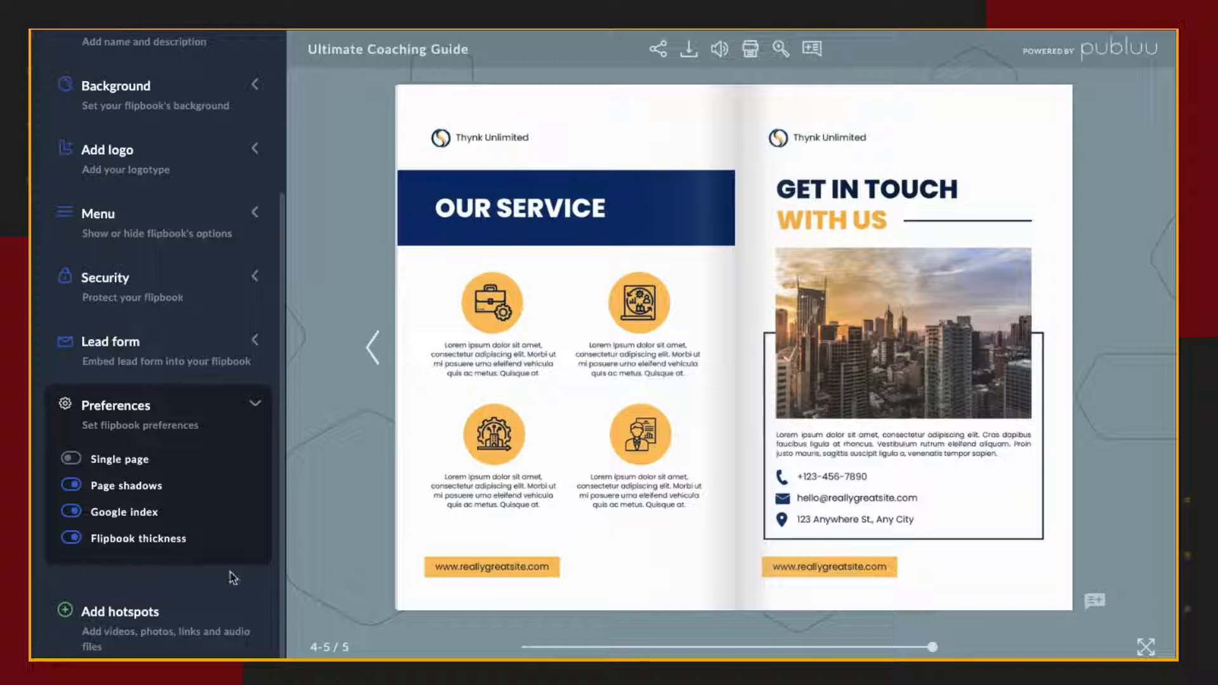
# Open the flipbook's hotspot editor and add a link hotspot over the briefcase icon on the Our Service page.
pyautogui.click(140, 624)
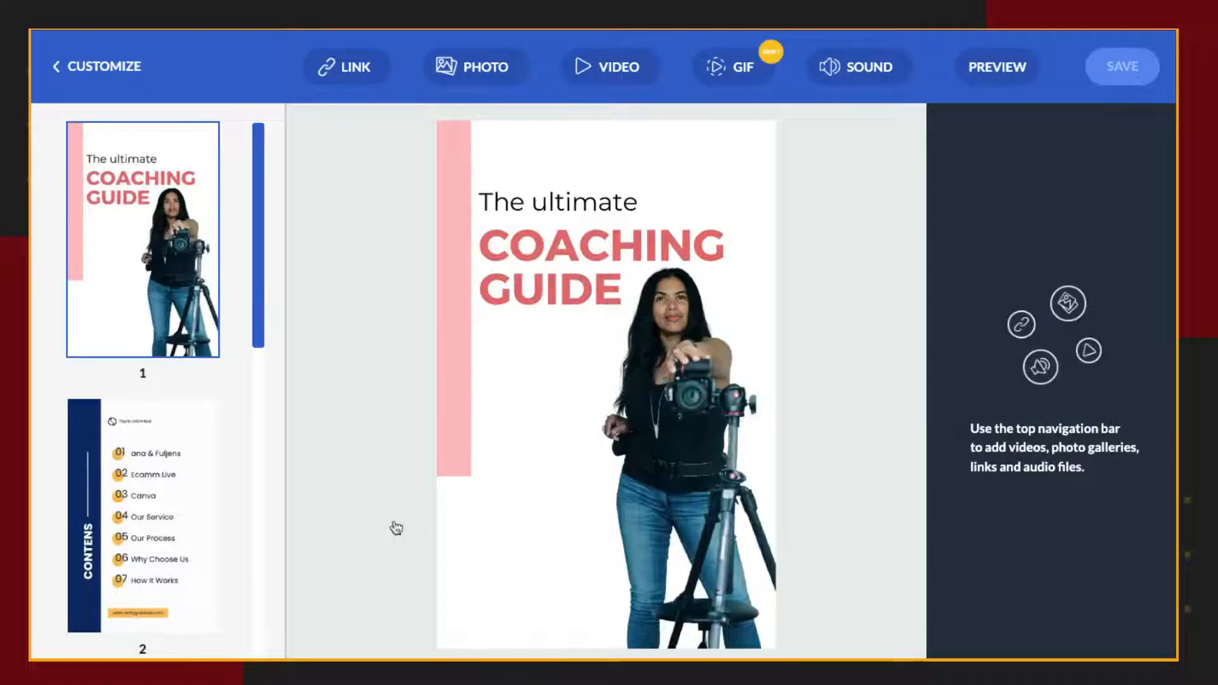
pyautogui.scroll(-1, 155, 466)
pyautogui.click(145, 437)
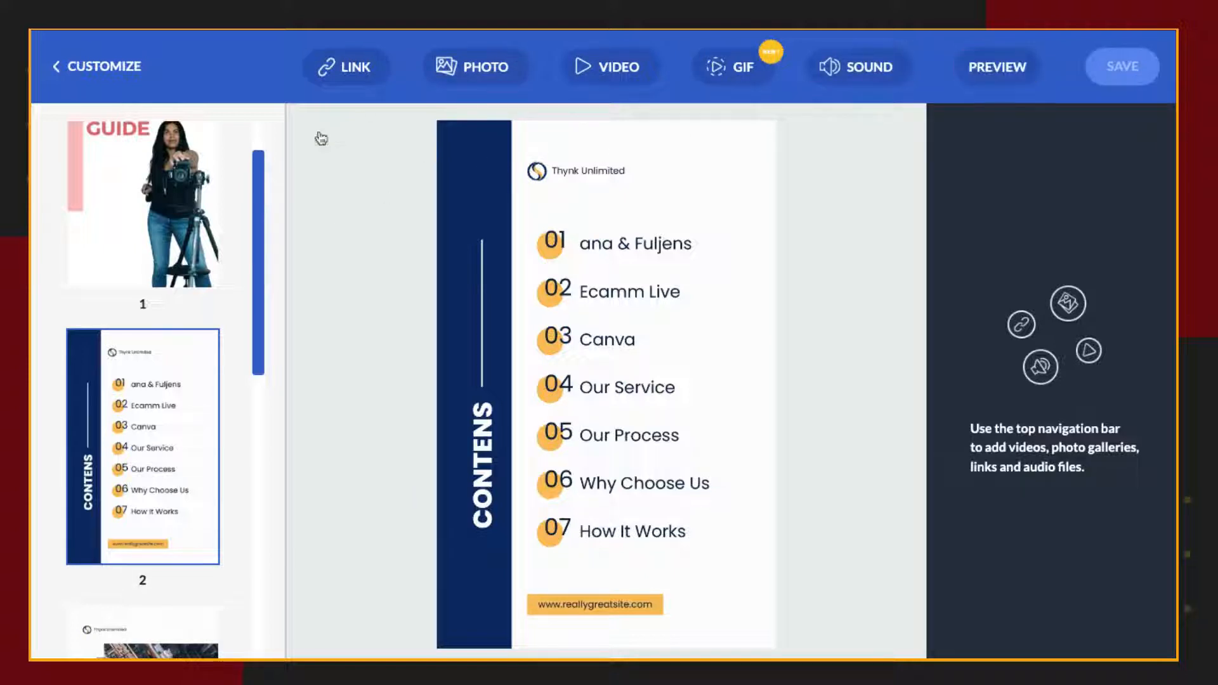
pyautogui.scroll(-10, 190, 494)
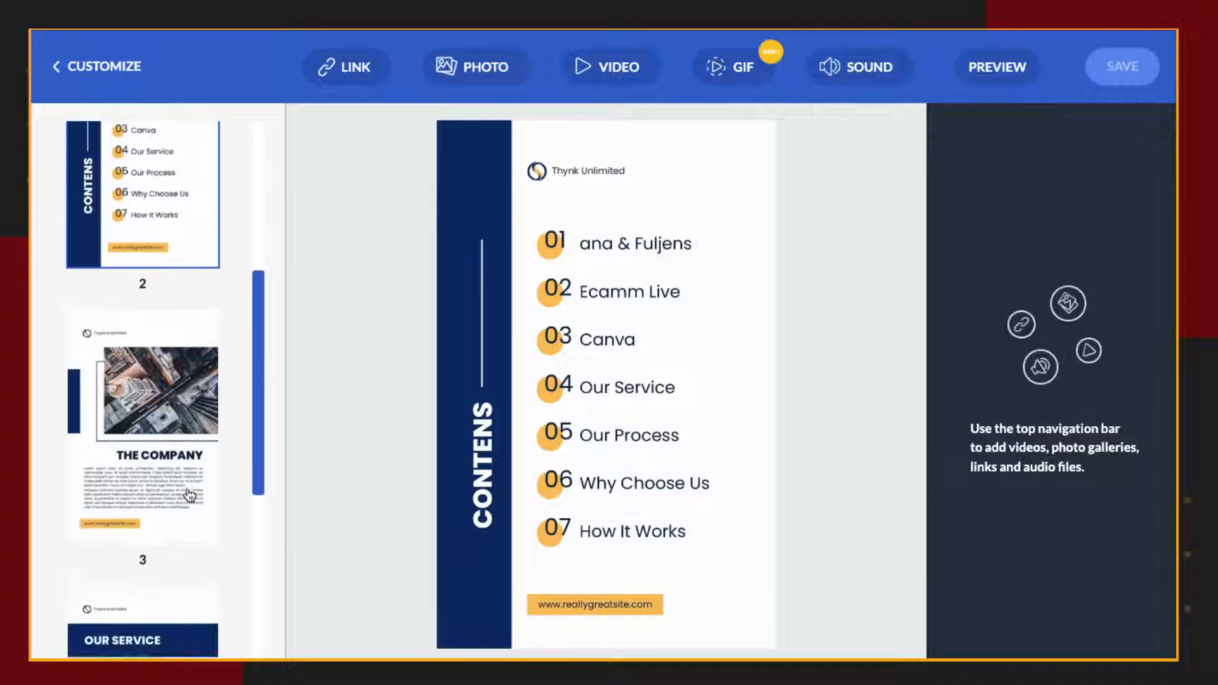
pyautogui.scroll(-1, 189, 494)
pyautogui.click(174, 463)
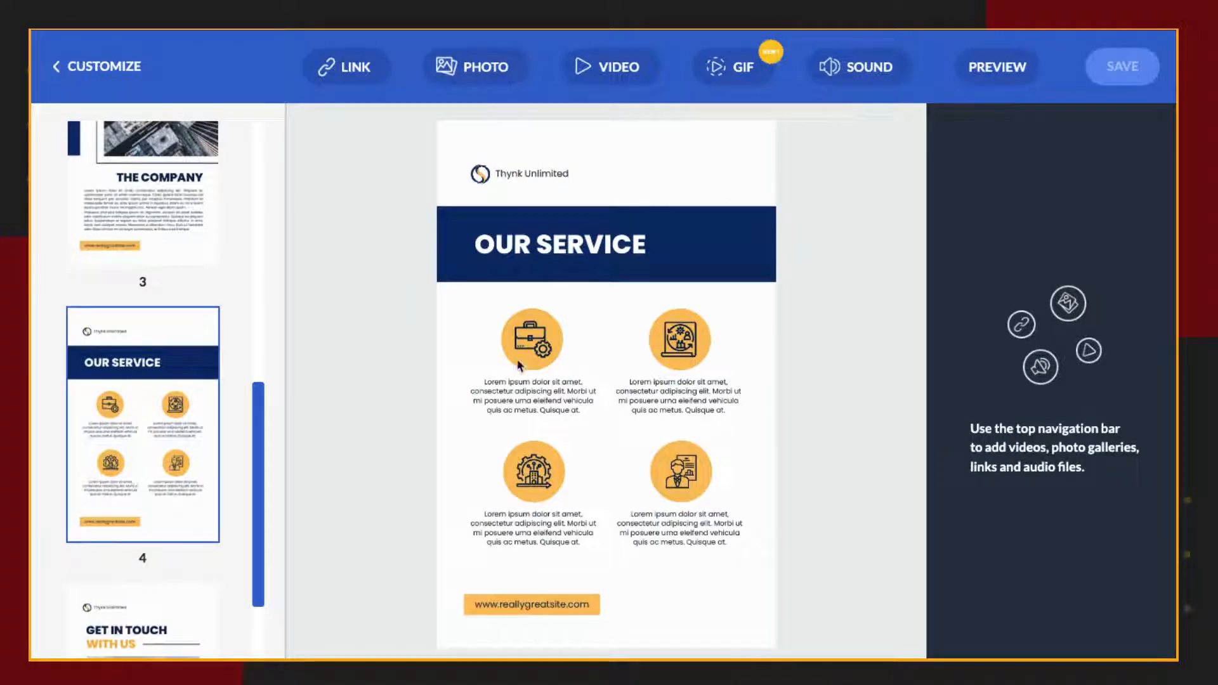
pyautogui.click(328, 67)
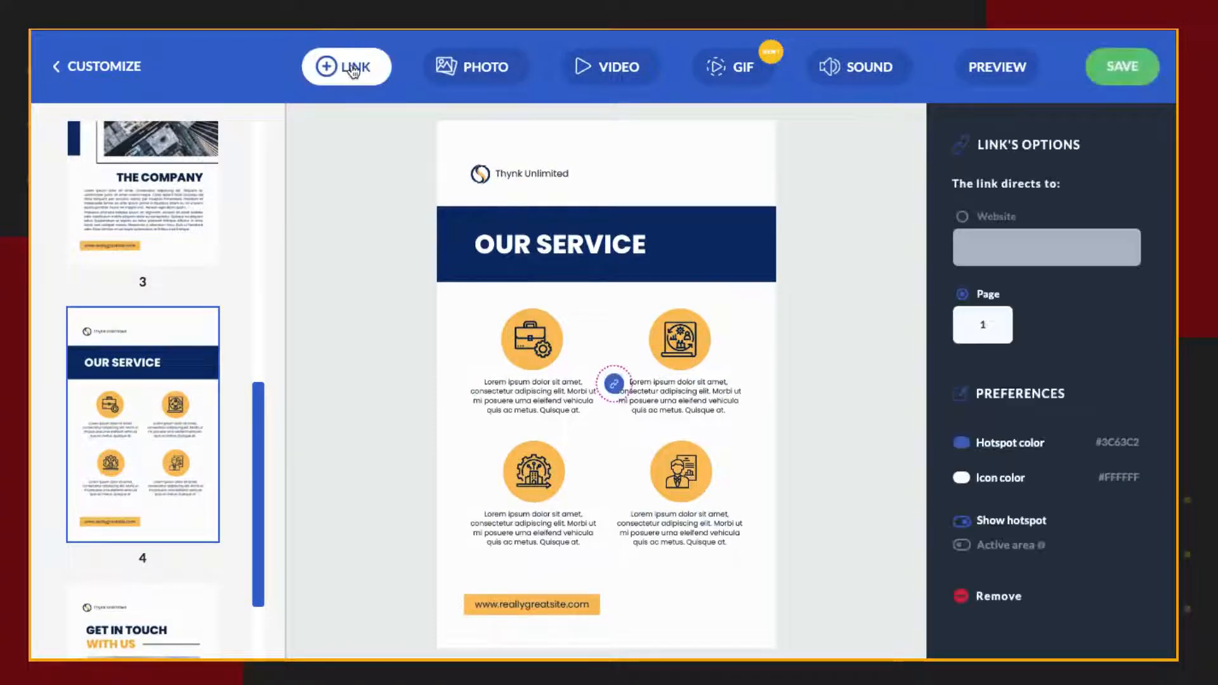
pyautogui.moveTo(613, 384); pyautogui.dragTo(545, 353)
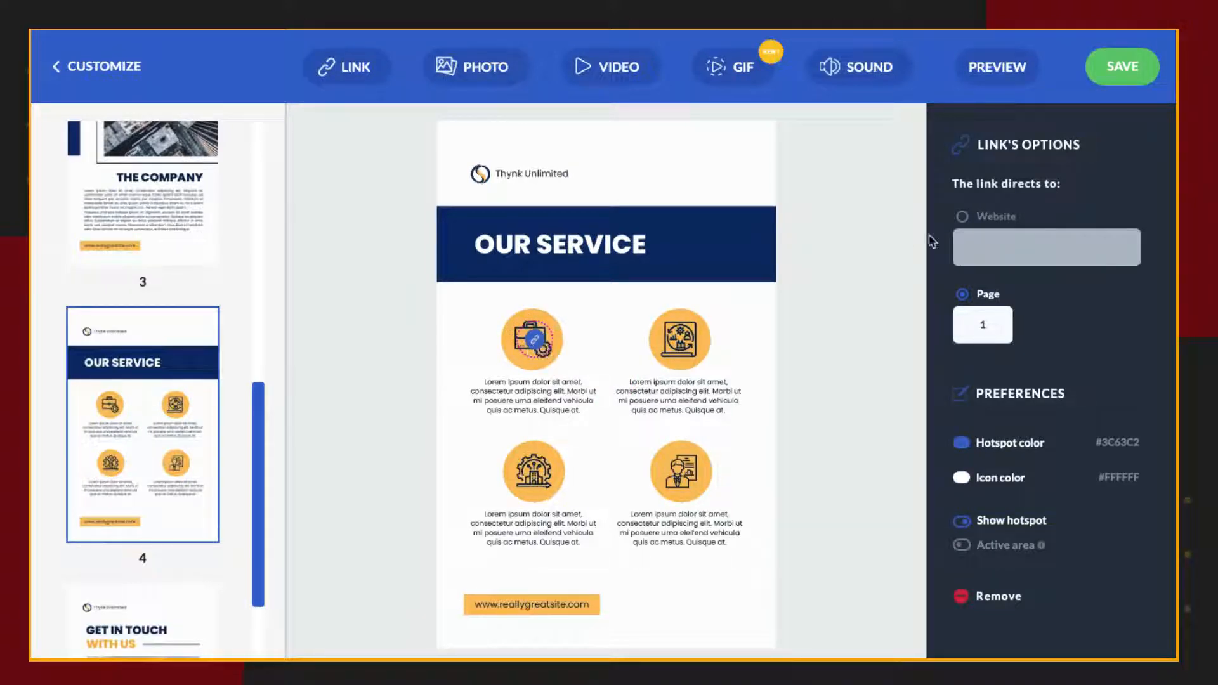
# Enter the copied YouTube video address as the hotspot's website, then switch its destination to page 1 and save.
pyautogui.click(963, 217)
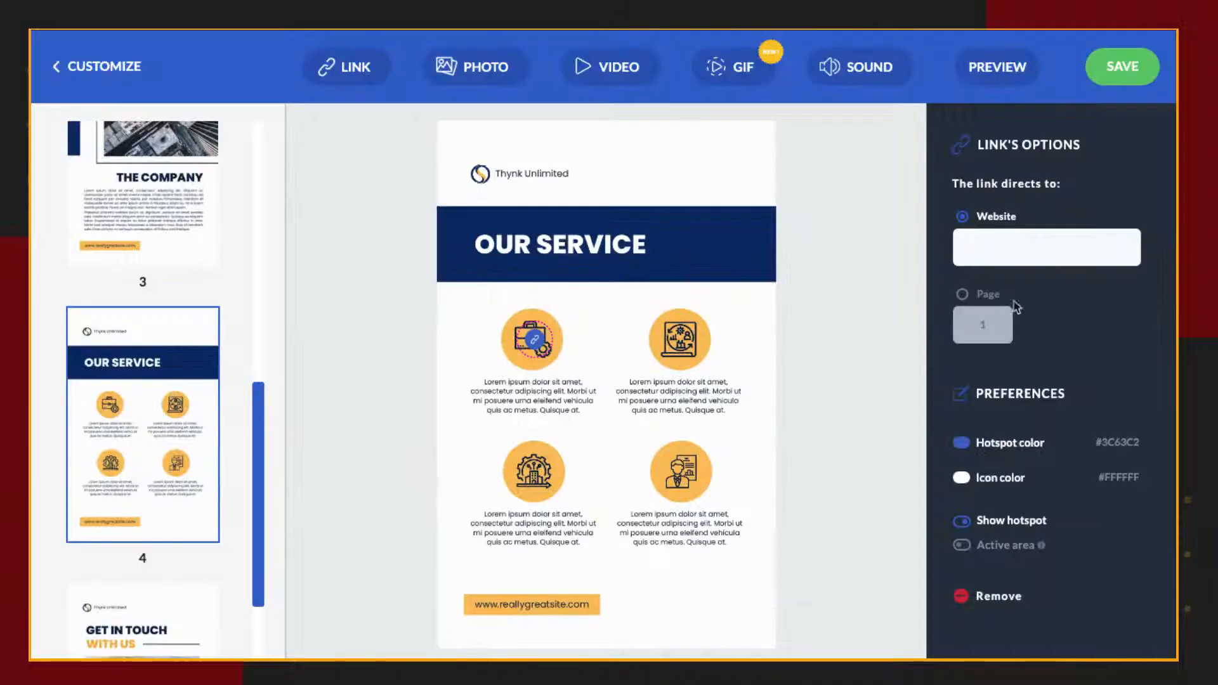
pyautogui.click(1034, 251)
pyautogui.write('https://www.youtube.com/watch?v=yB0m0TW-Ur8')
pyautogui.click(962, 295)
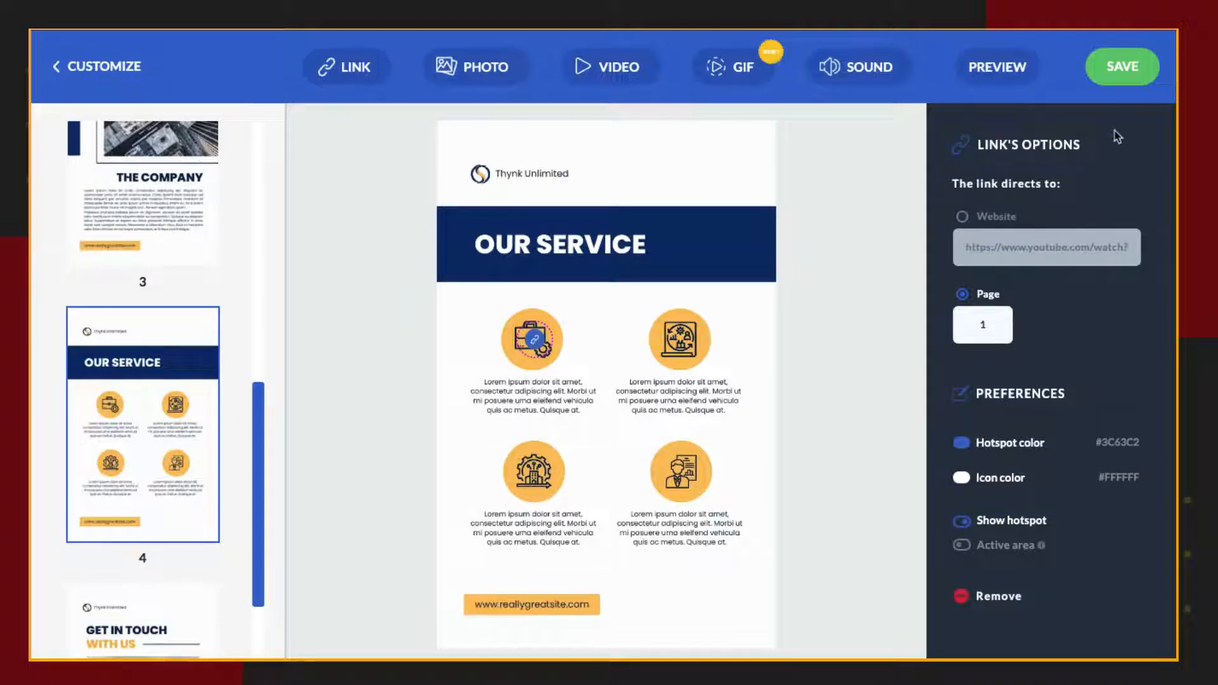
pyautogui.click(1139, 60)
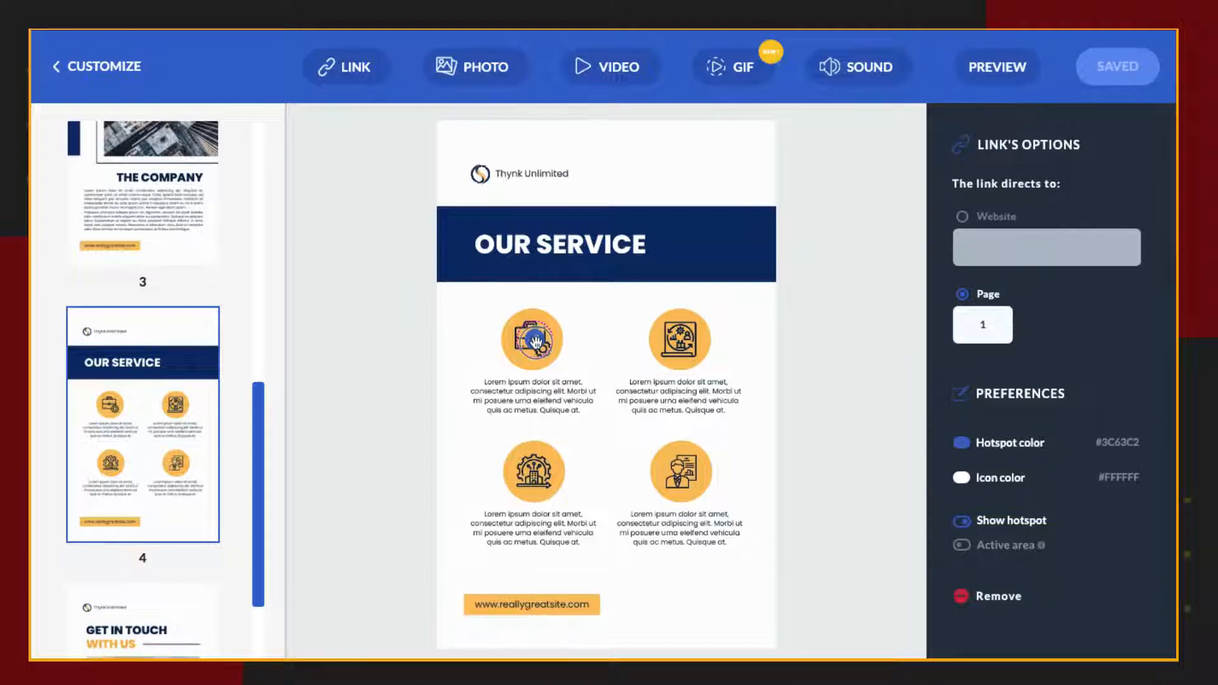
# Preview the flipbook, test the briefcase hotspot's page link twice, and page forward from the cover after each test.
pyautogui.click(1010, 81)
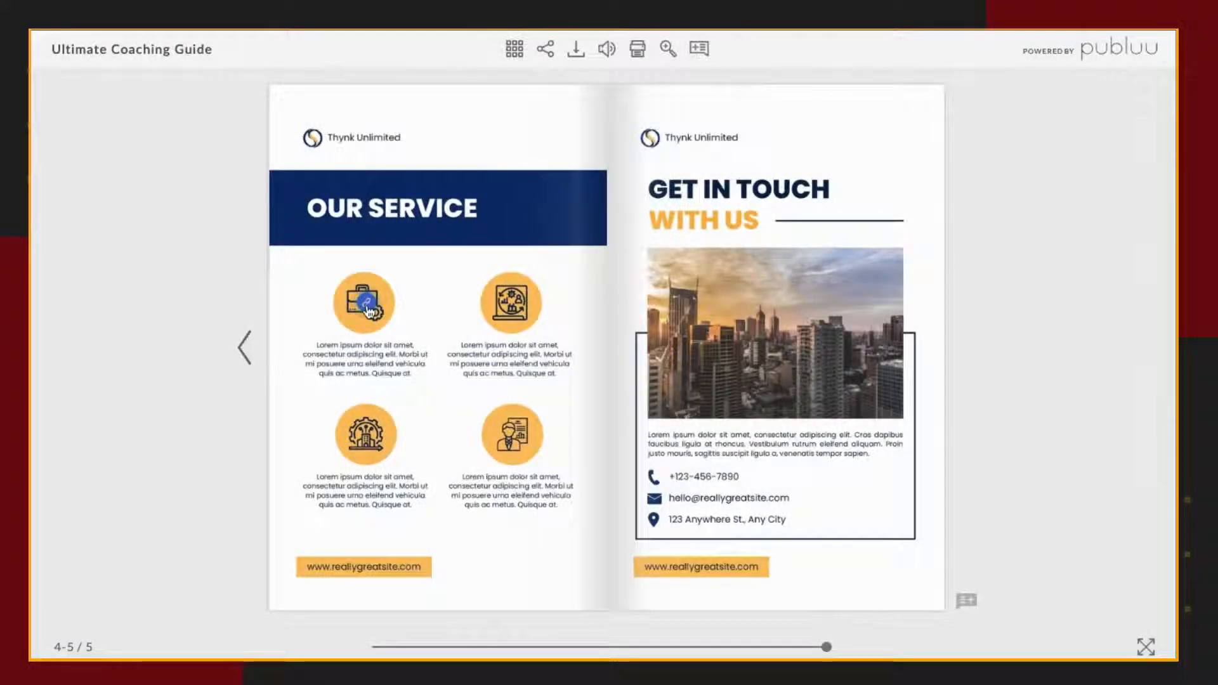
pyautogui.click(367, 304)
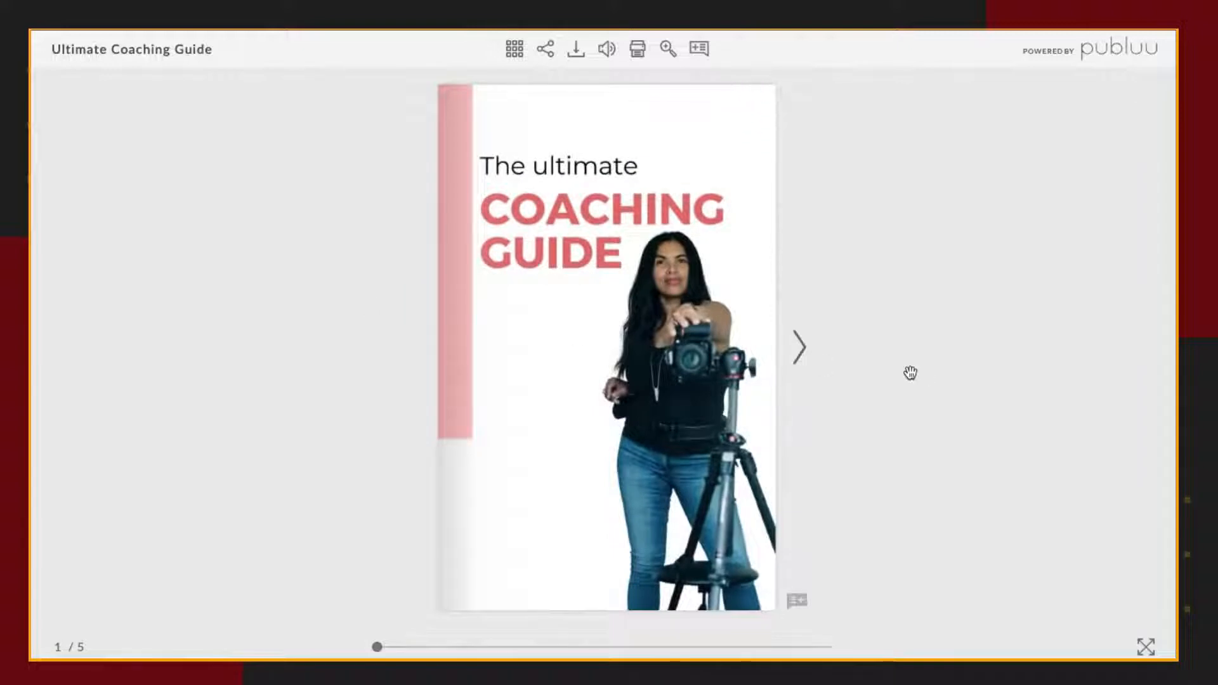
pyautogui.click(799, 347)
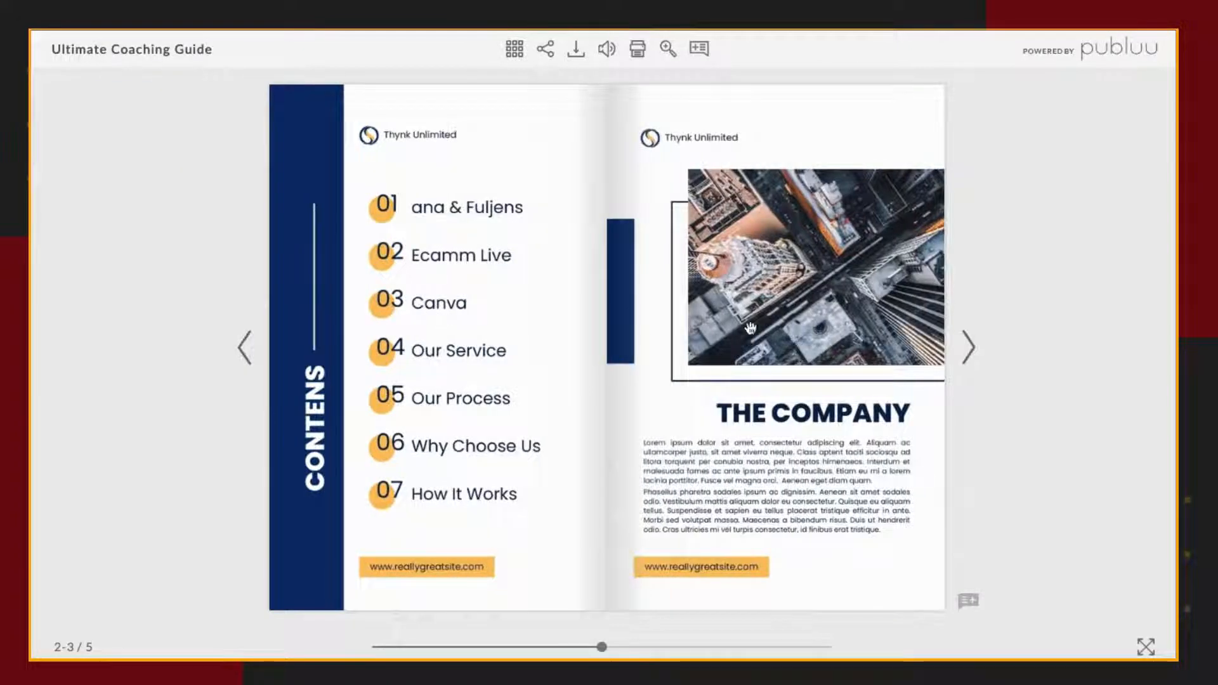
pyautogui.click(963, 339)
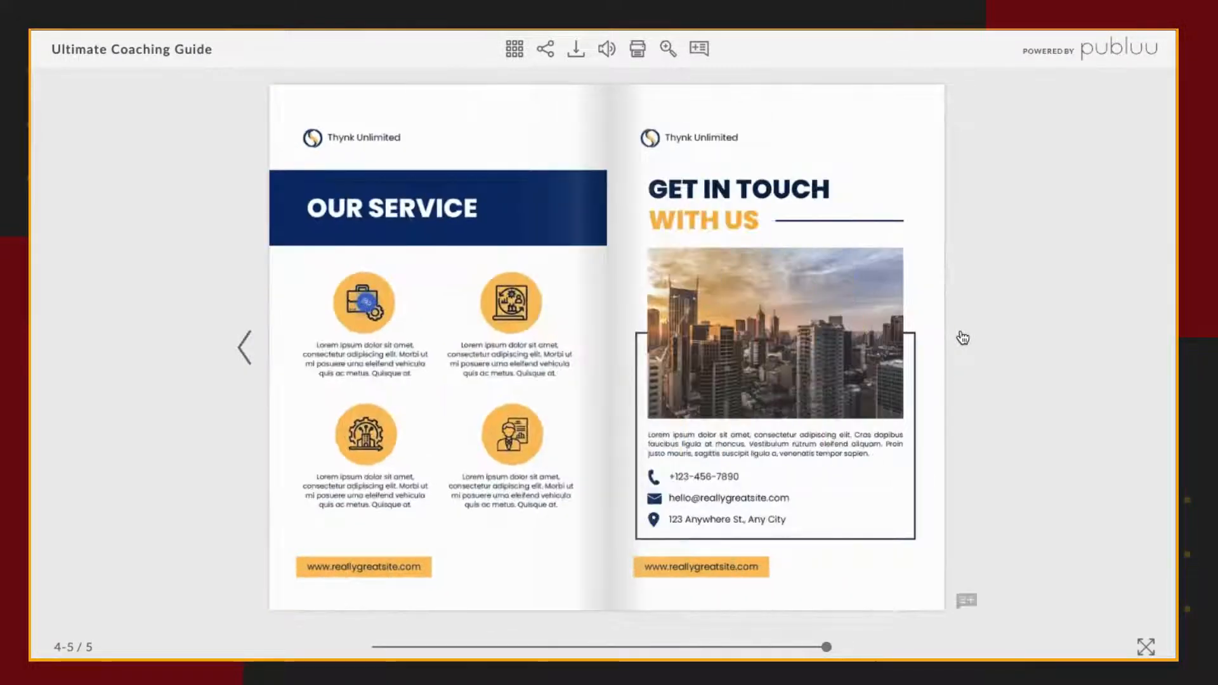
pyautogui.click(367, 305)
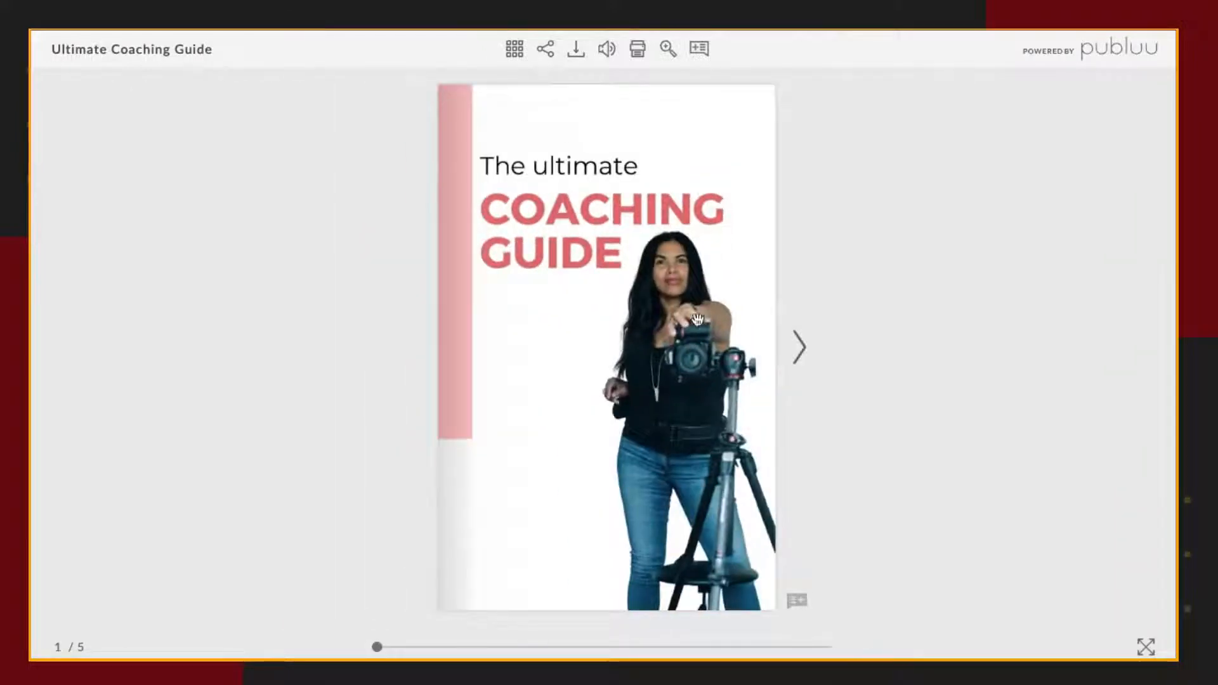
pyautogui.click(801, 348)
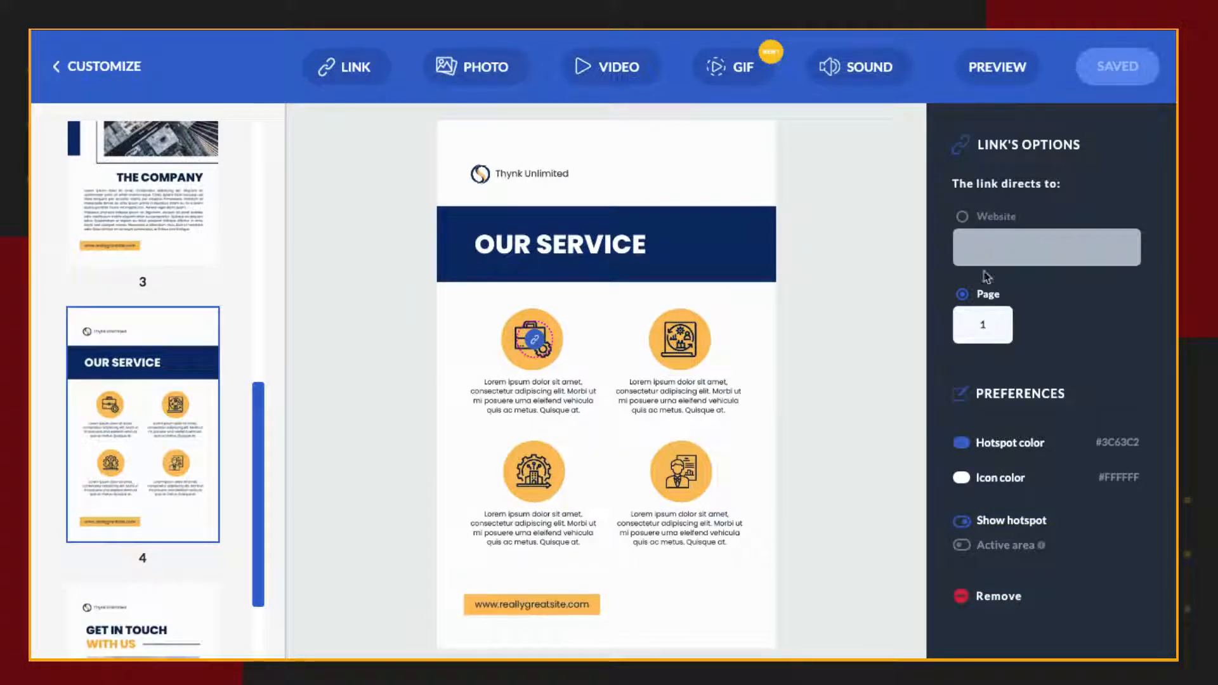
pyautogui.click(962, 217)
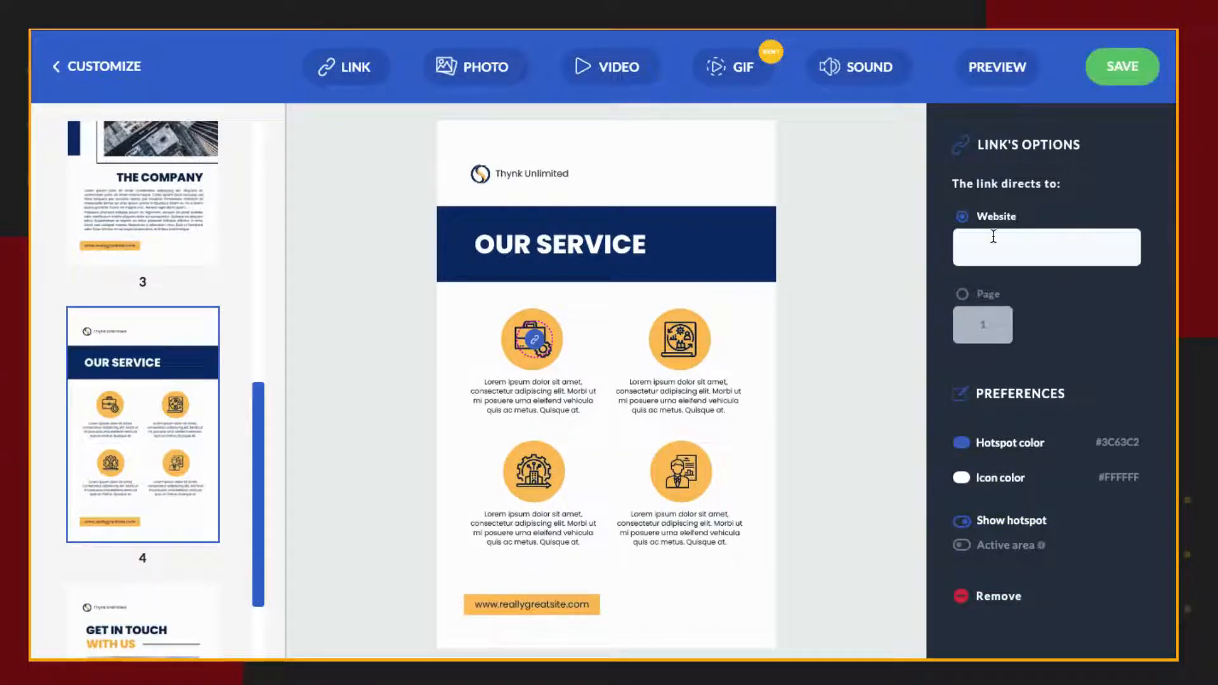
pyautogui.hotkey('ctrl', 'v')
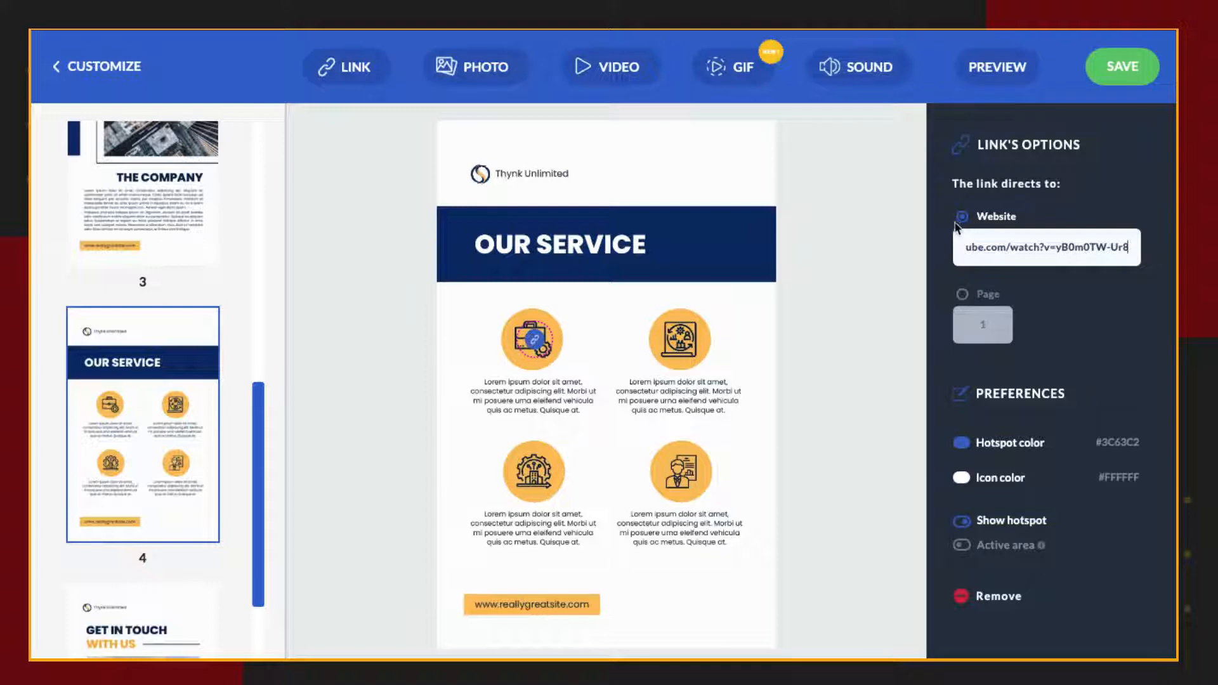
pyautogui.click(1001, 71)
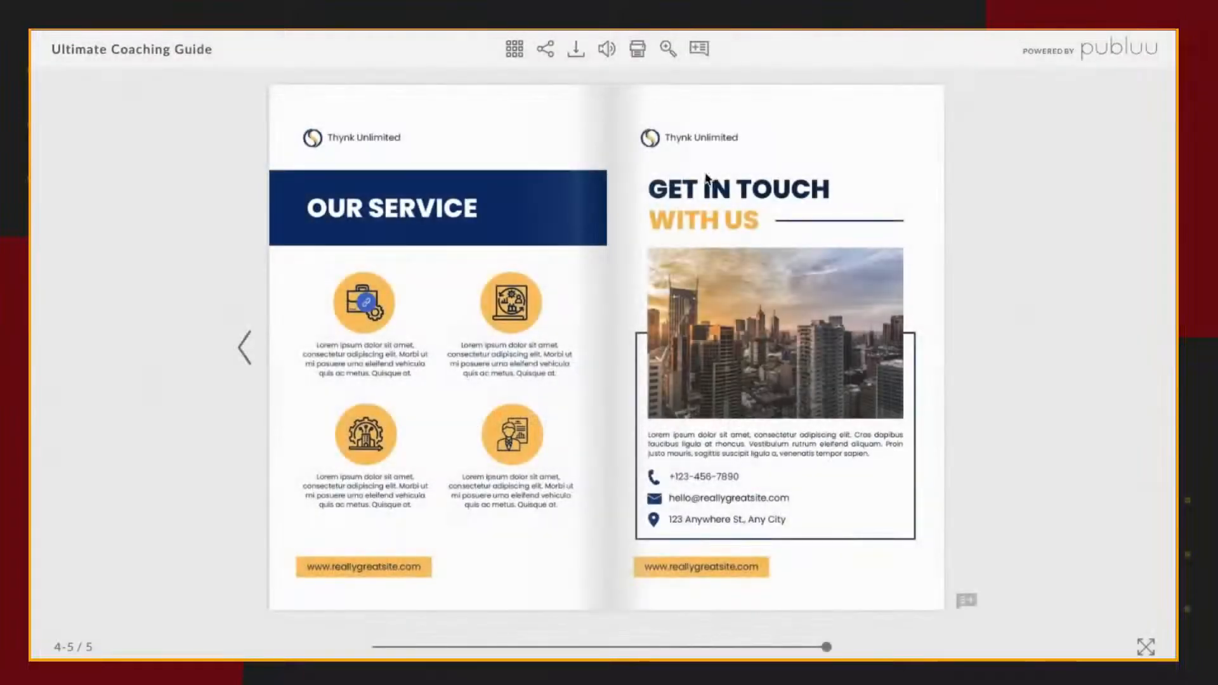
# Test the briefcase hotspot's website link, close the opened video page, view the page thumbnails, and return to the hotspot editor.
pyautogui.click(368, 307)
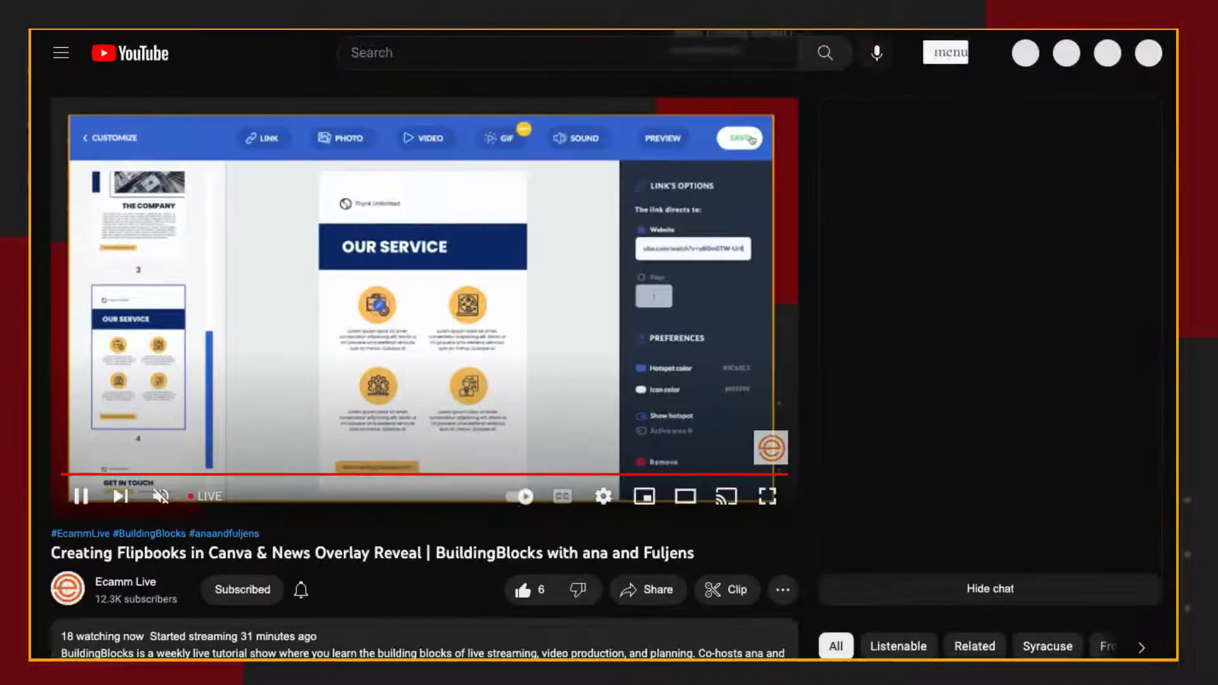
pyautogui.press('super+w')
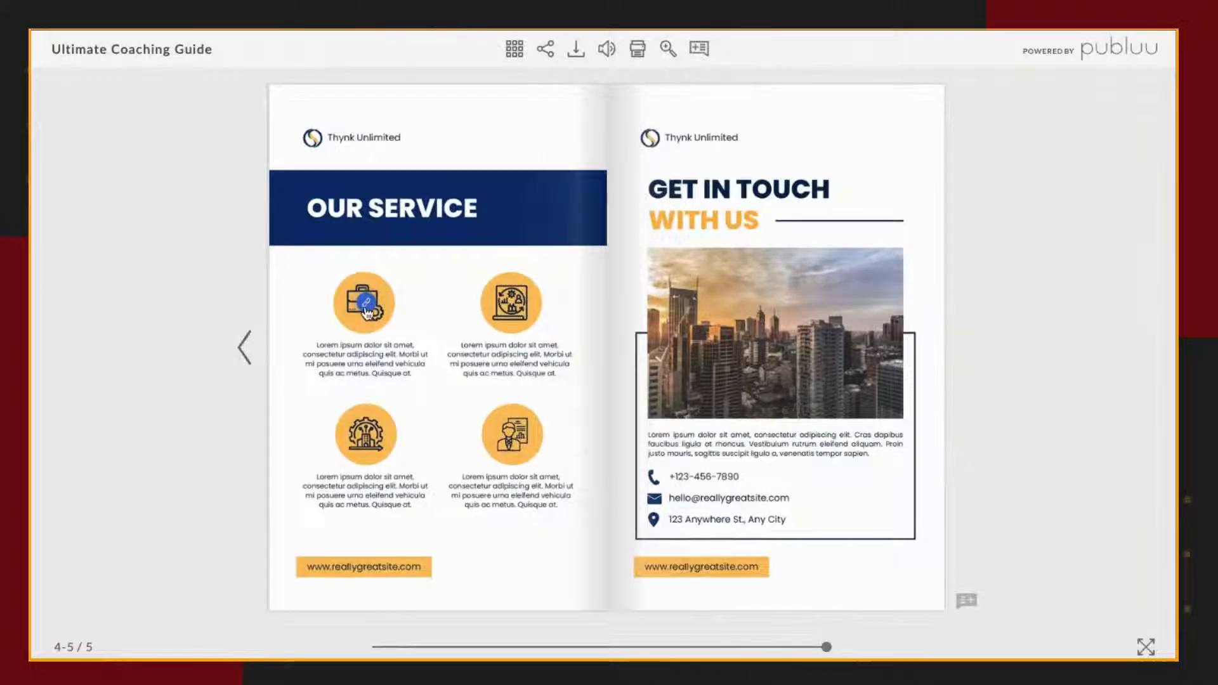
pyautogui.click(515, 51)
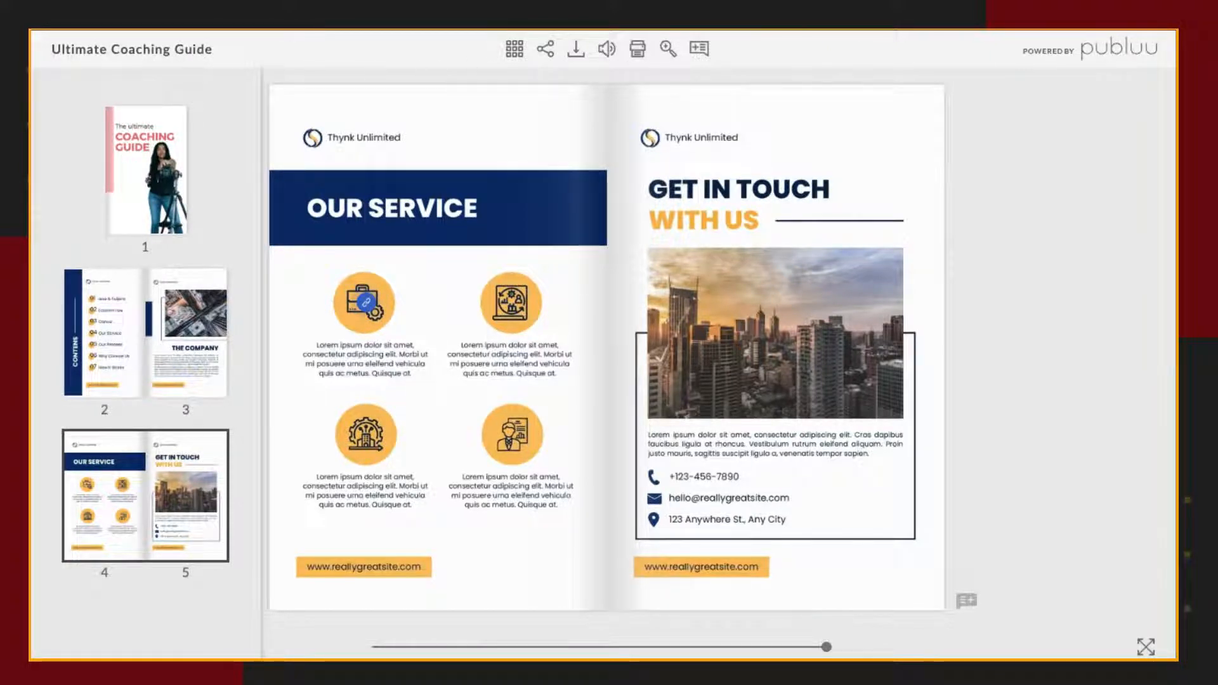
pyautogui.click(508, 30)
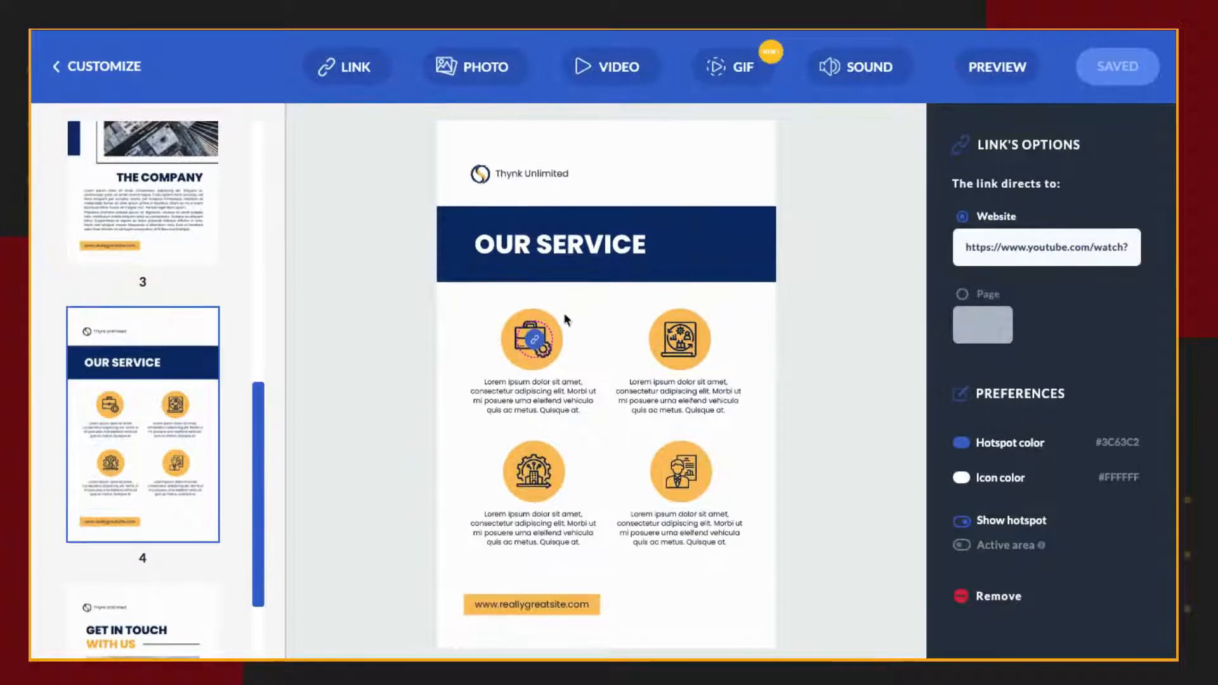
# Check the briefcase hotspot's colour picker and set its icon color to dark red #4F1717.
pyautogui.click(962, 444)
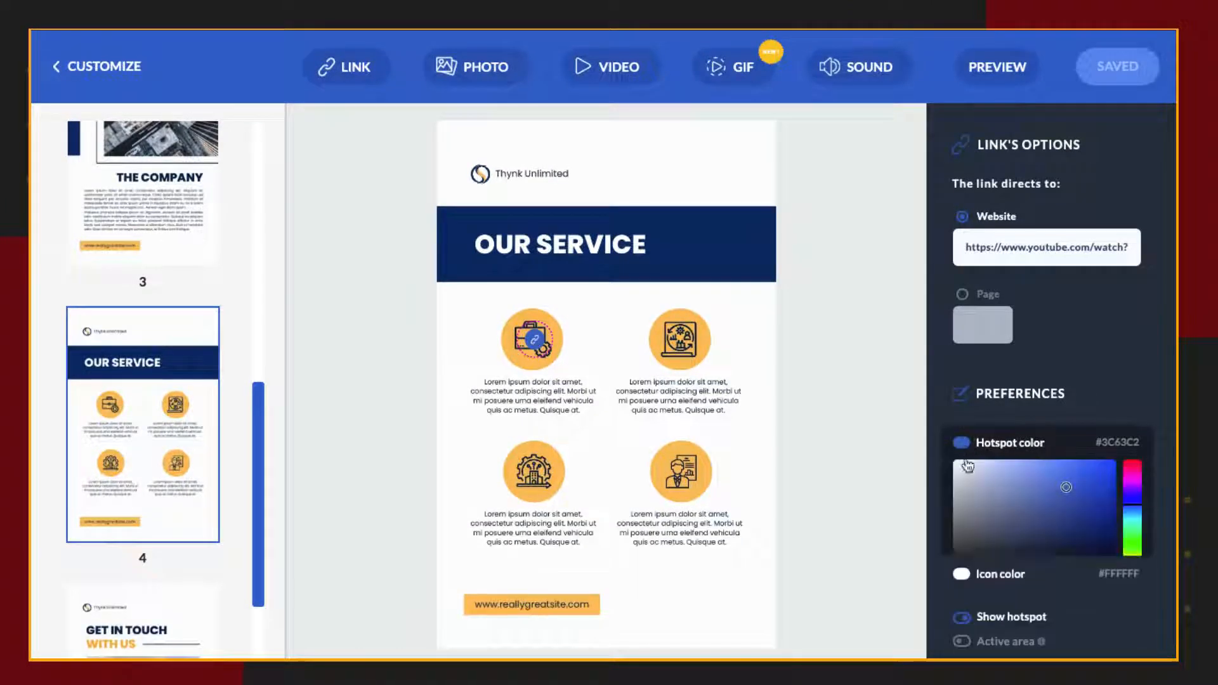
pyautogui.click(962, 445)
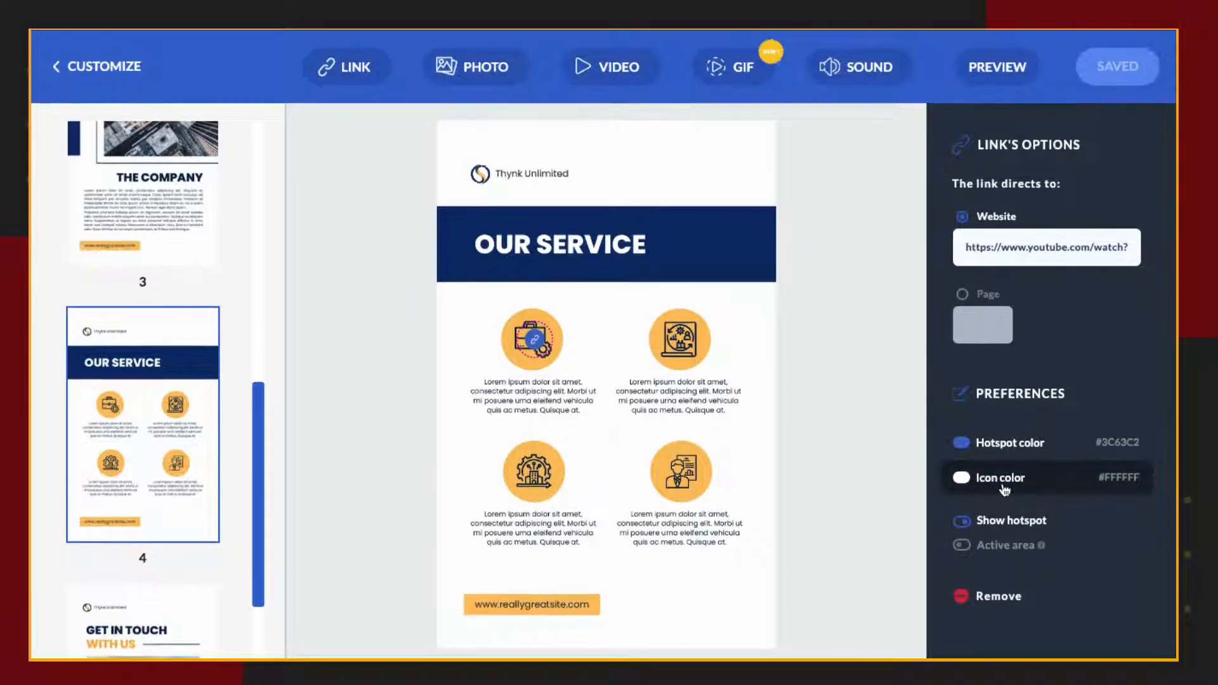
pyautogui.click(963, 480)
pyautogui.click(1036, 511)
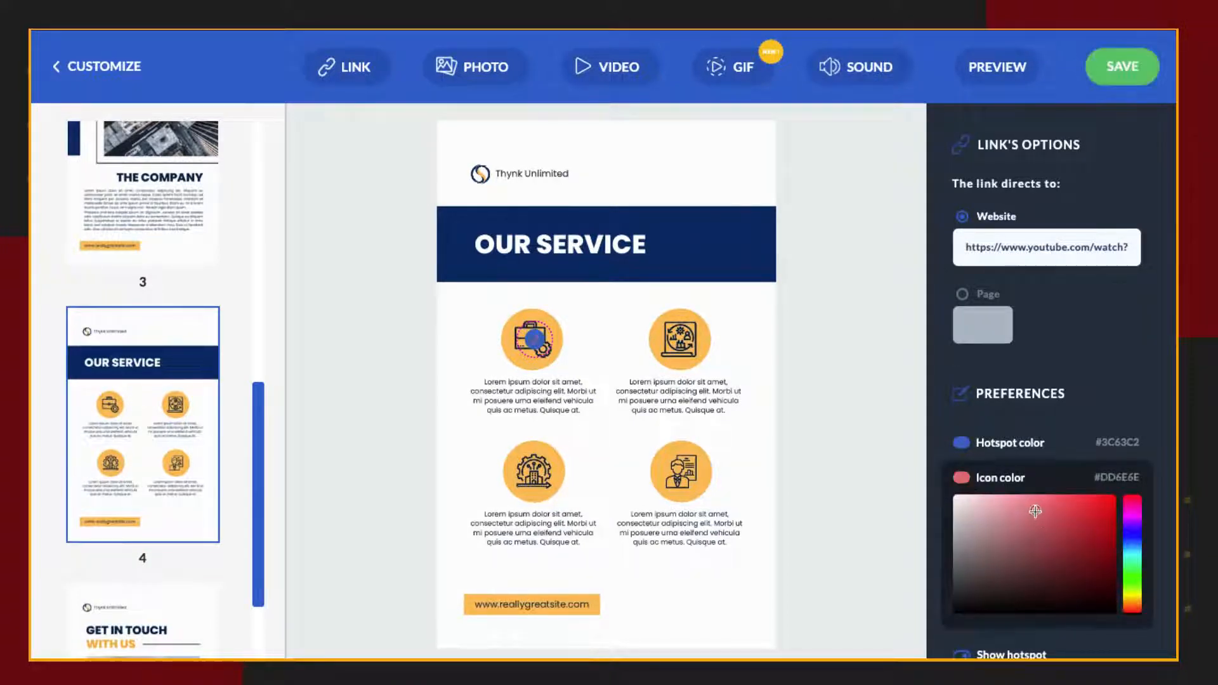
pyautogui.click(1066, 577)
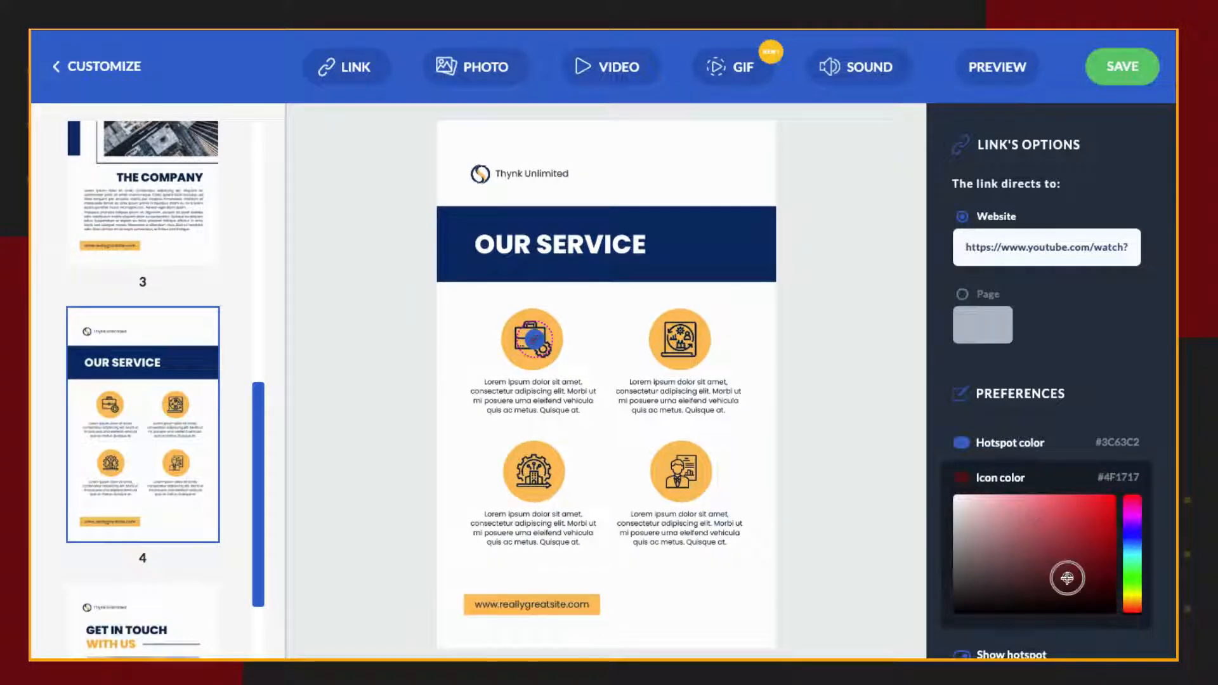
pyautogui.click(962, 476)
# Turn on the active area over the briefcase icon, turn off Show hotspot, and deselect the link.
pyautogui.click(962, 545)
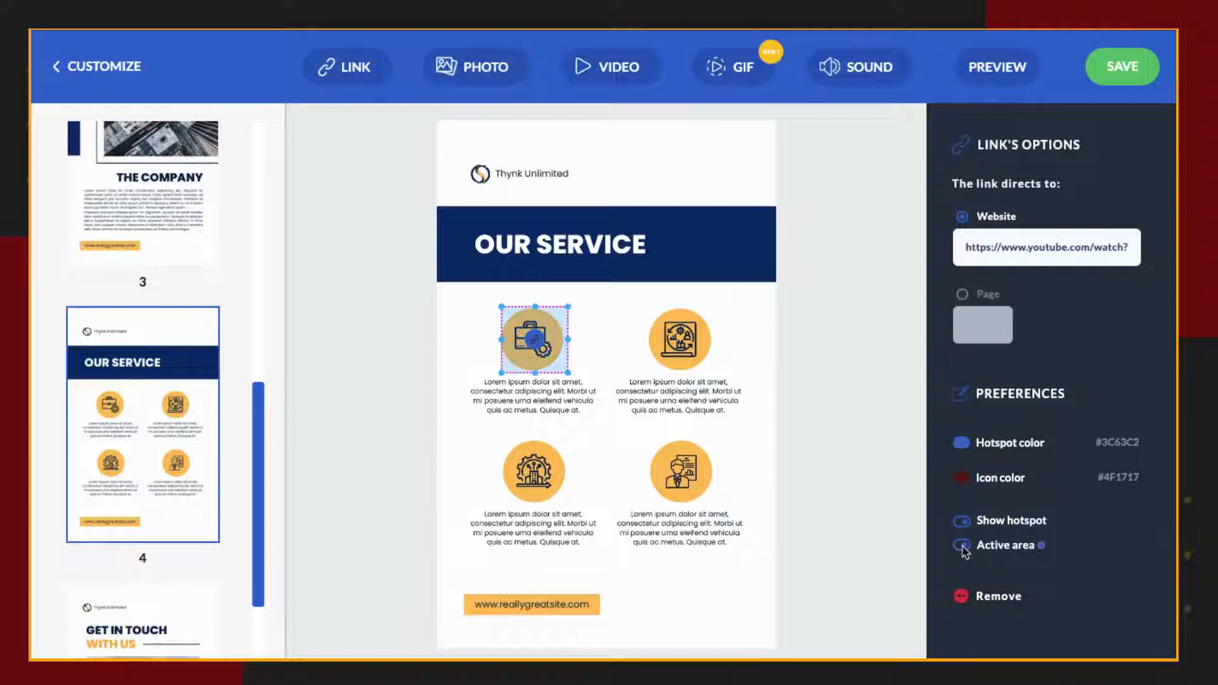
pyautogui.click(963, 522)
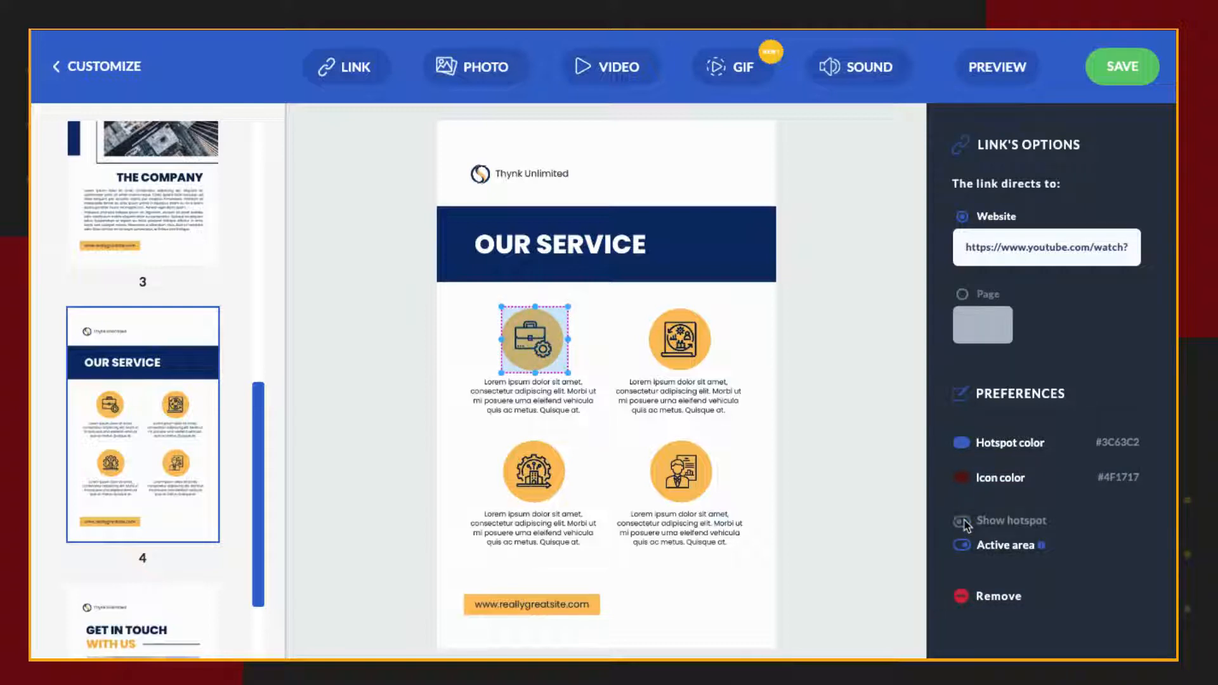
pyautogui.click(648, 424)
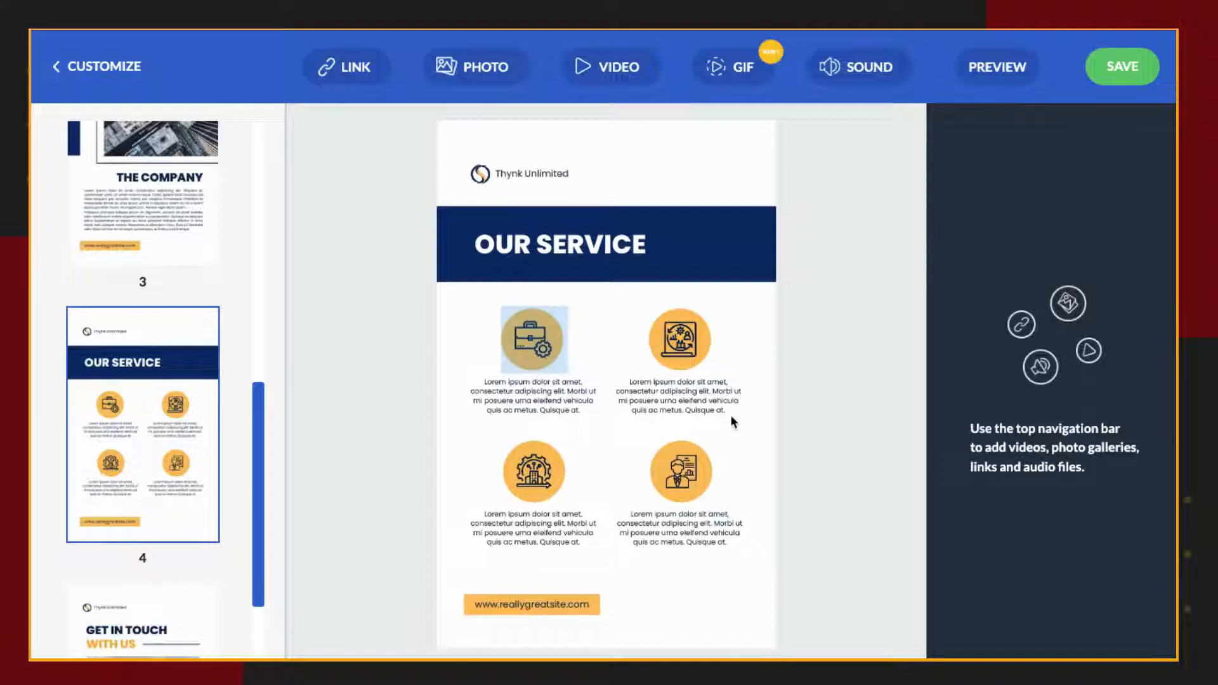
# Preview the flipbook, test the briefcase active area's link, and close the opened pages to return to the hotspot editor.
pyautogui.click(1007, 75)
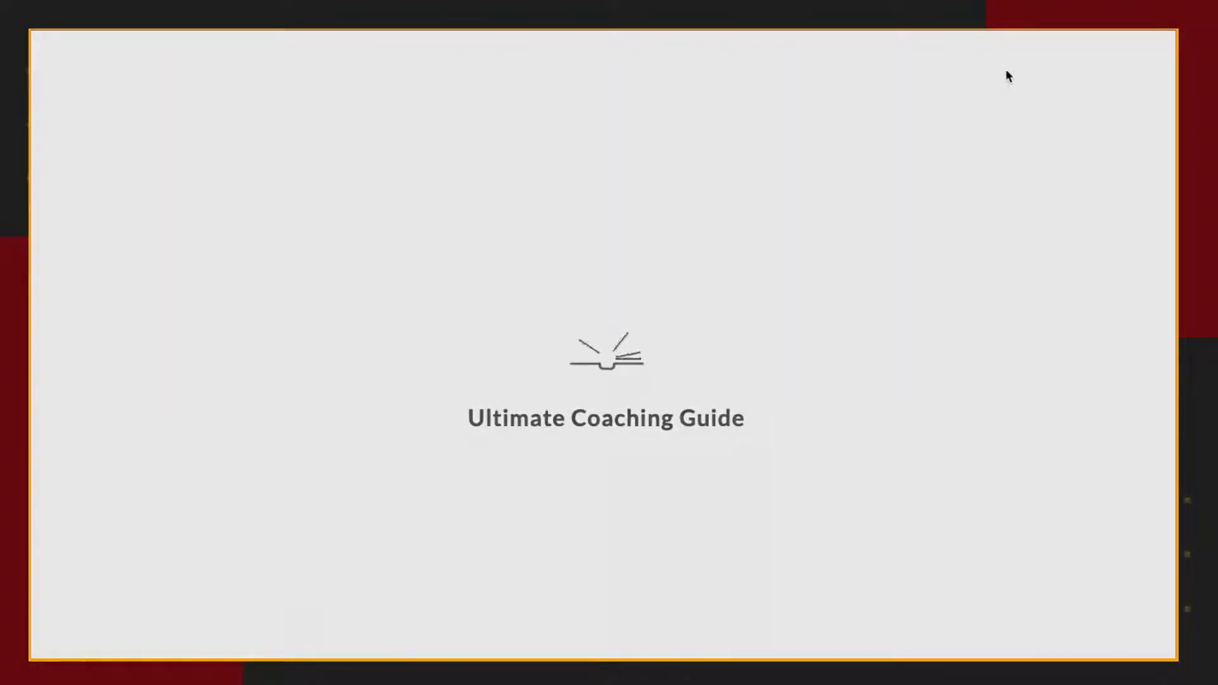
pyautogui.click(364, 312)
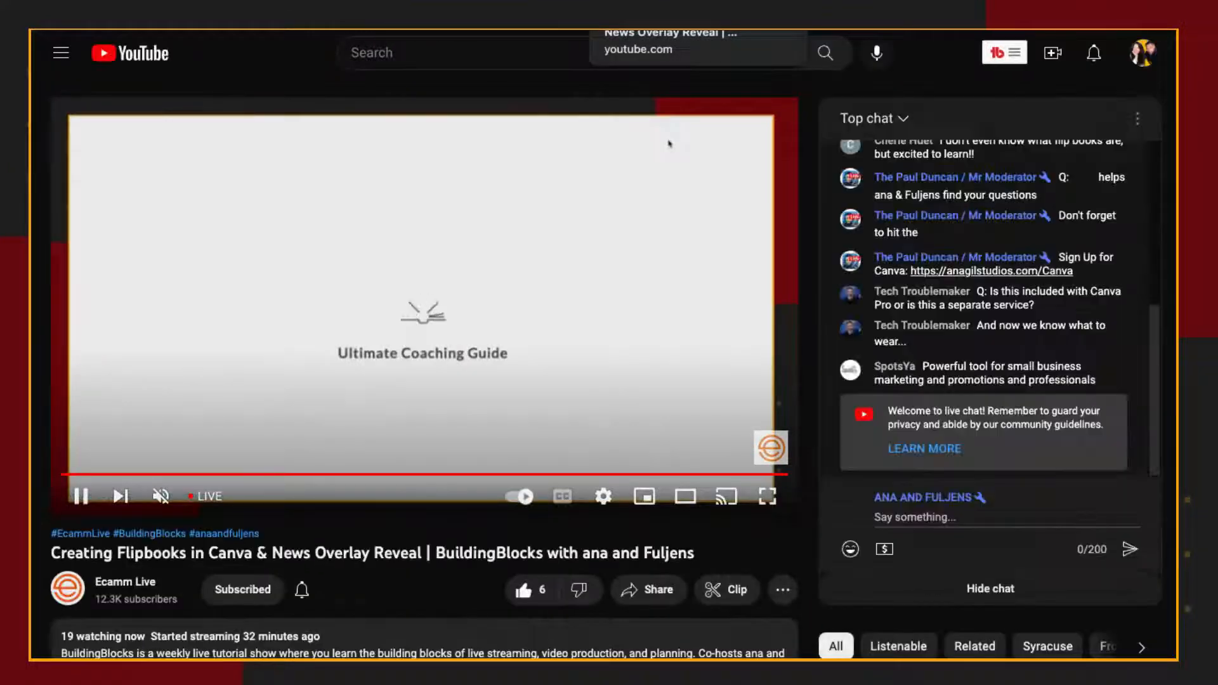
pyautogui.press('super+w')
pyautogui.click(575, 334)
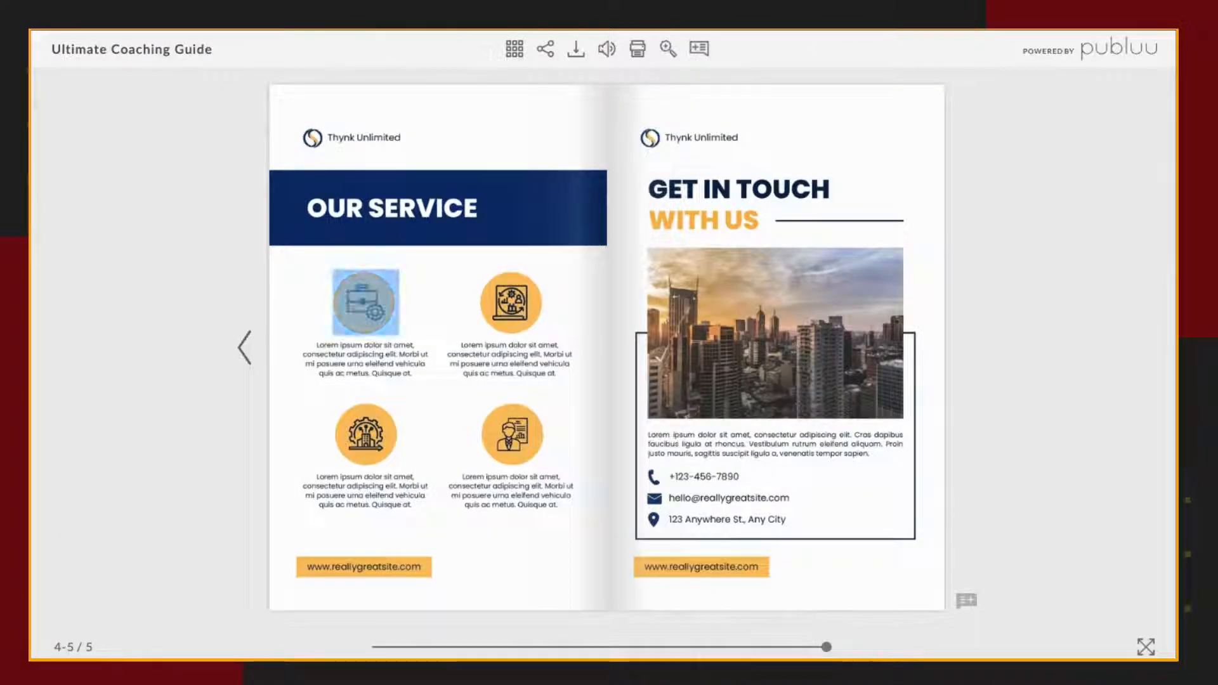
pyautogui.click(514, 49)
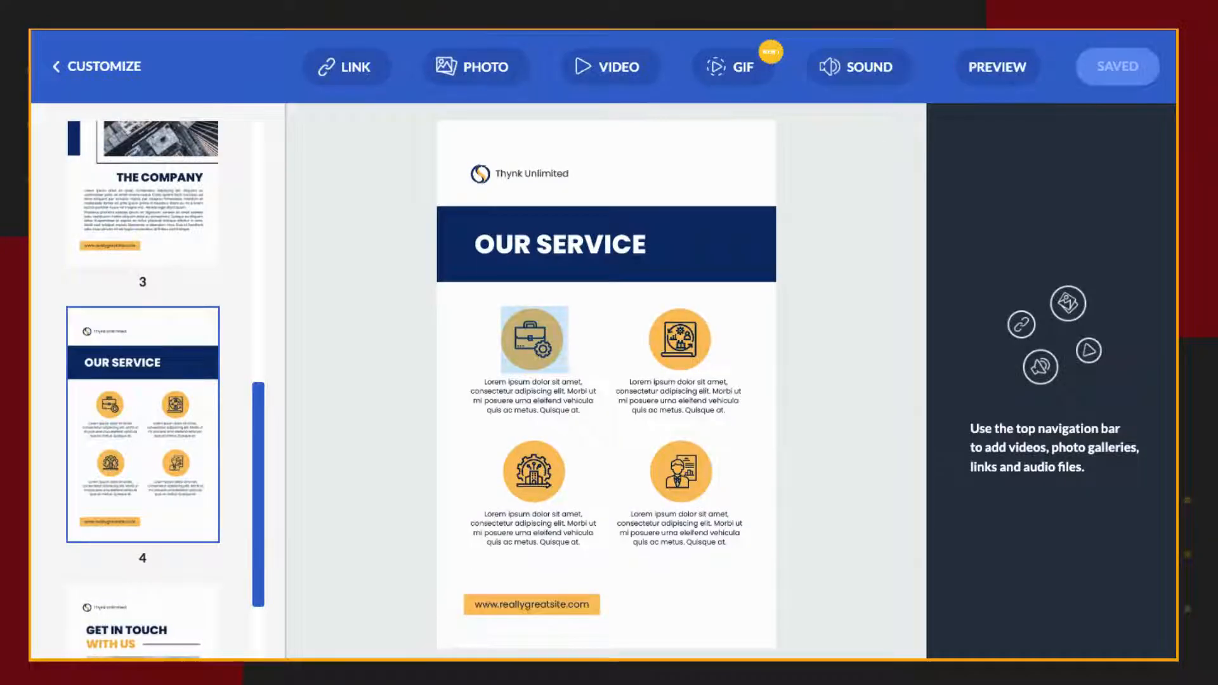
# On page 5, add a photo gallery with the PNG portrait image from the CANVA FLIPBOOK folder and save the gallery.
pyautogui.moveTo(250, 538); pyautogui.dragTo(249, 615)
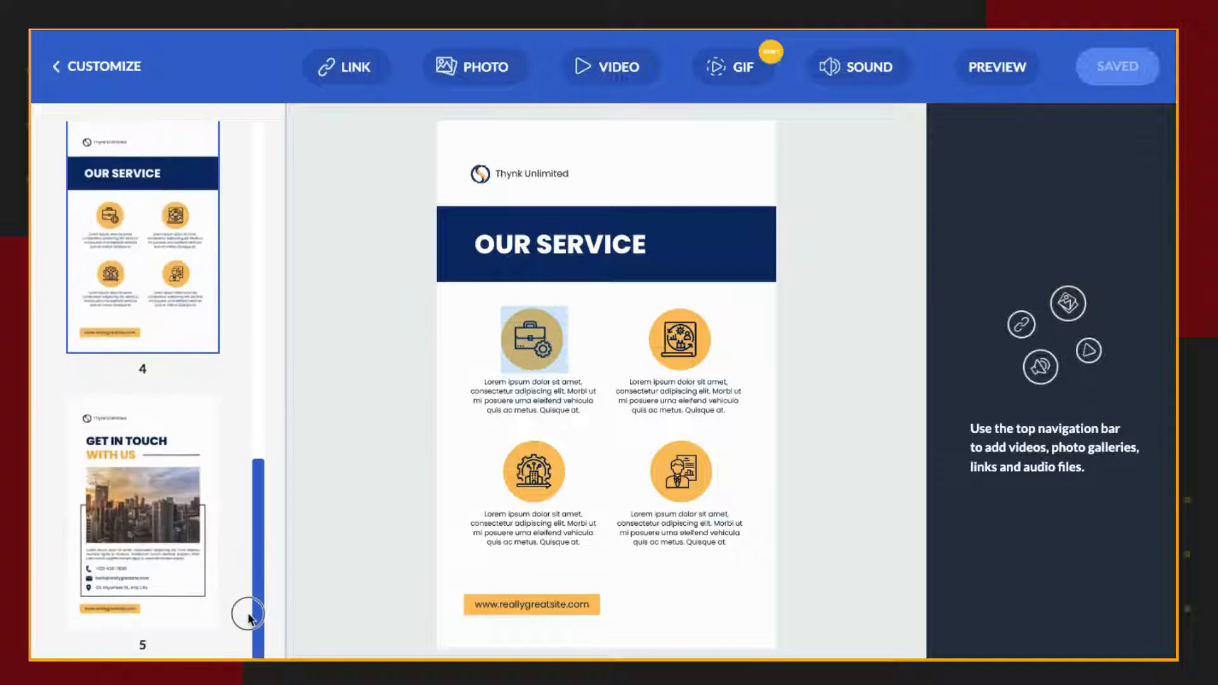
pyautogui.click(170, 530)
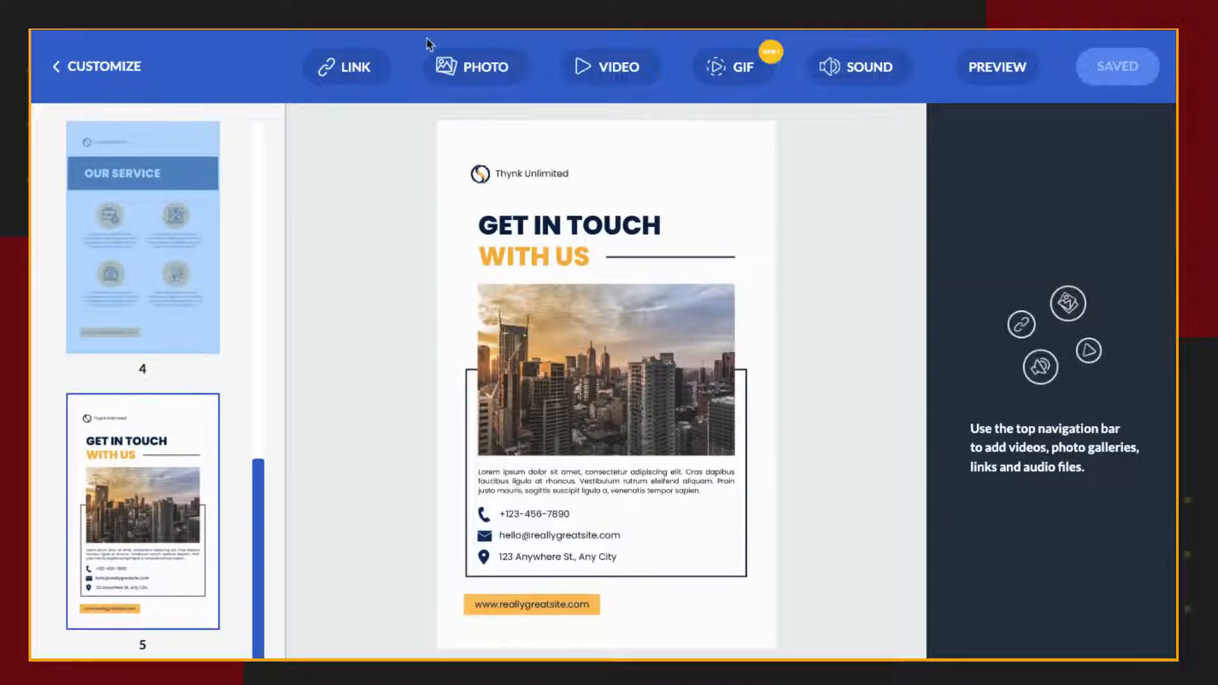
pyautogui.click(465, 67)
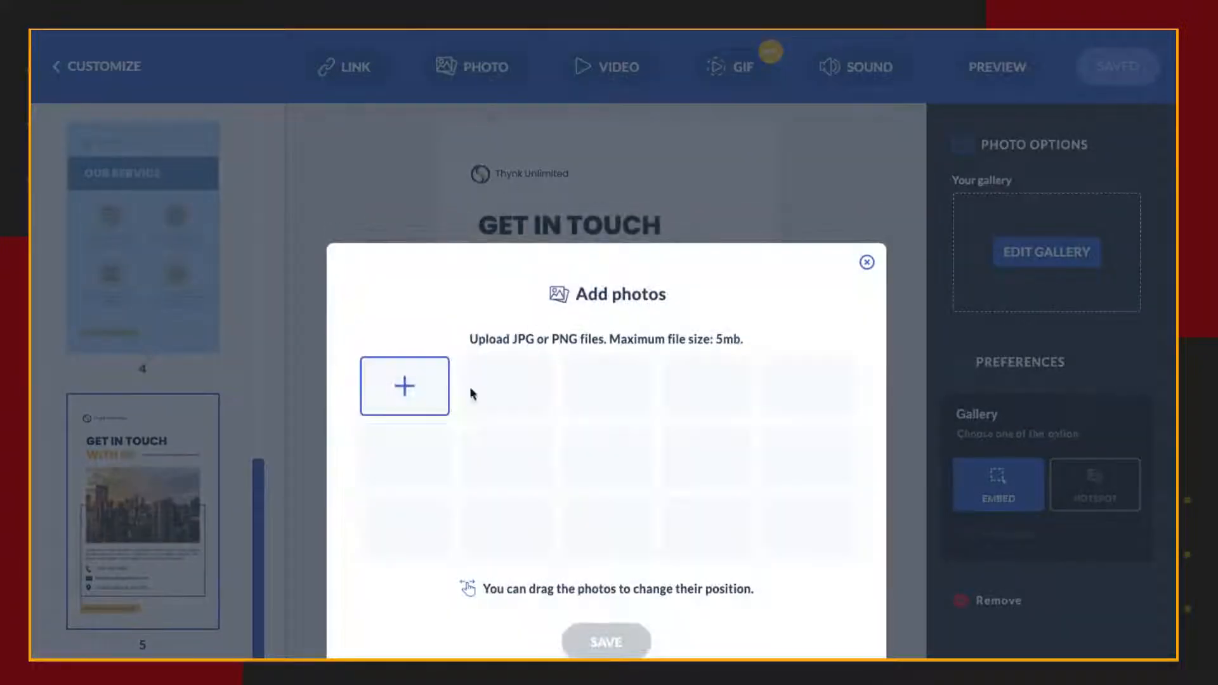
pyautogui.click(399, 396)
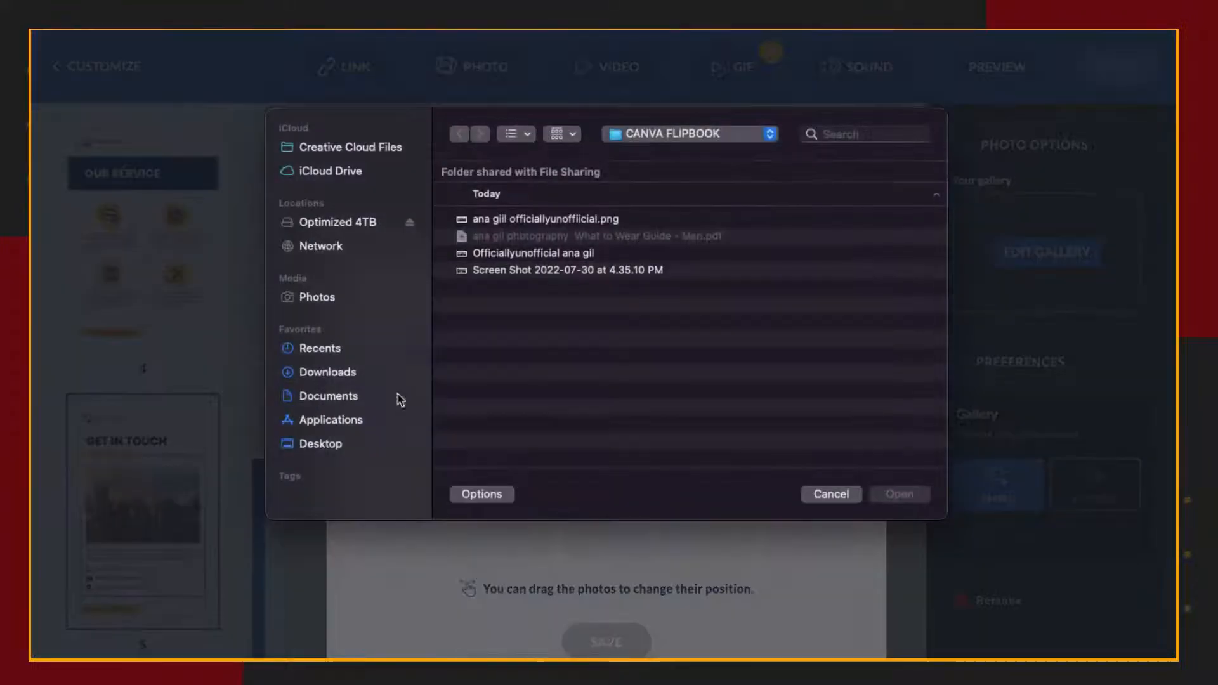
pyautogui.click(559, 222)
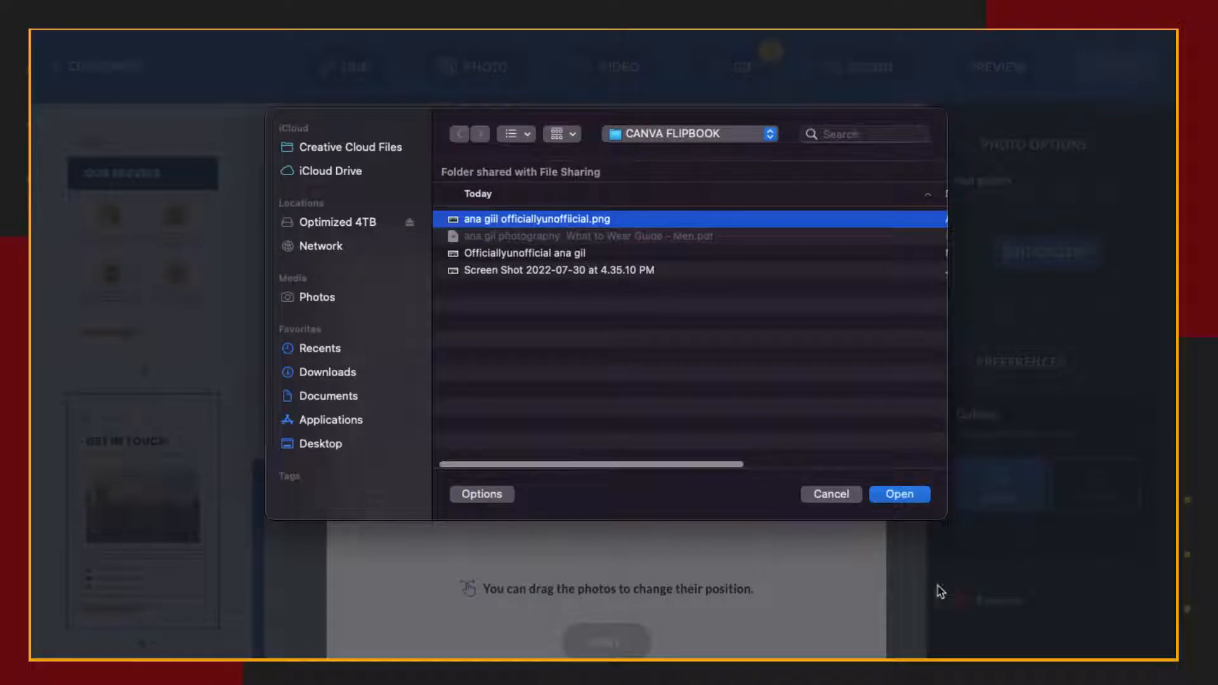
pyautogui.click(907, 499)
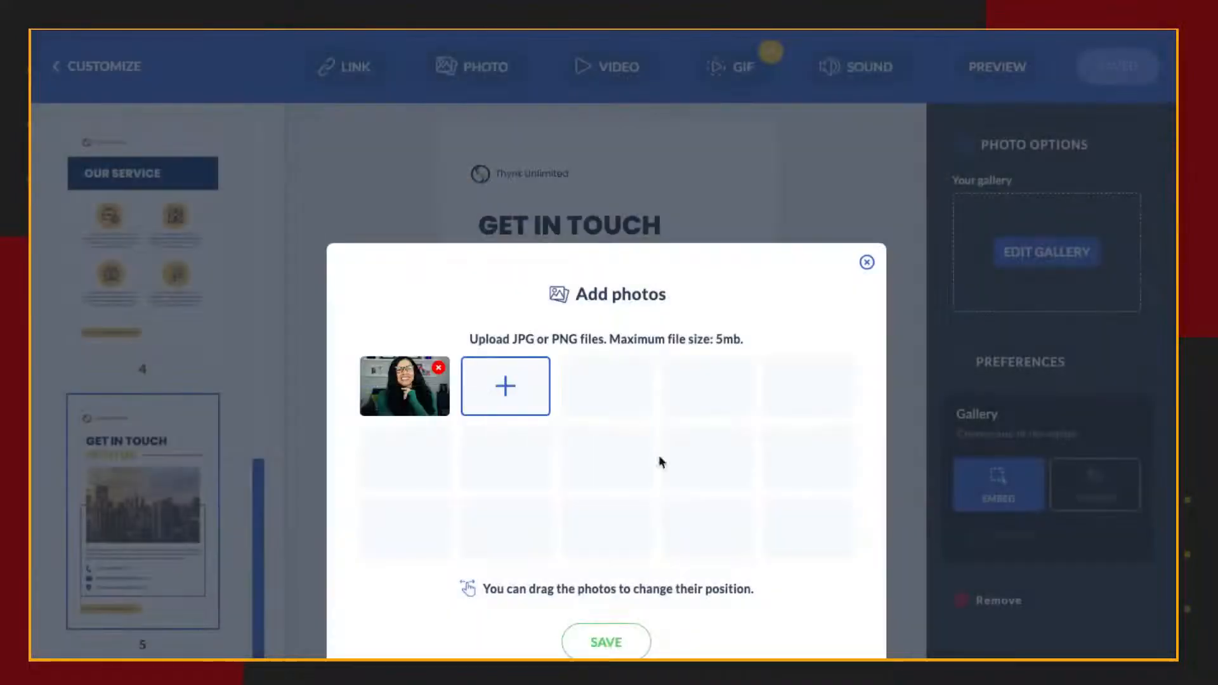
pyautogui.click(603, 642)
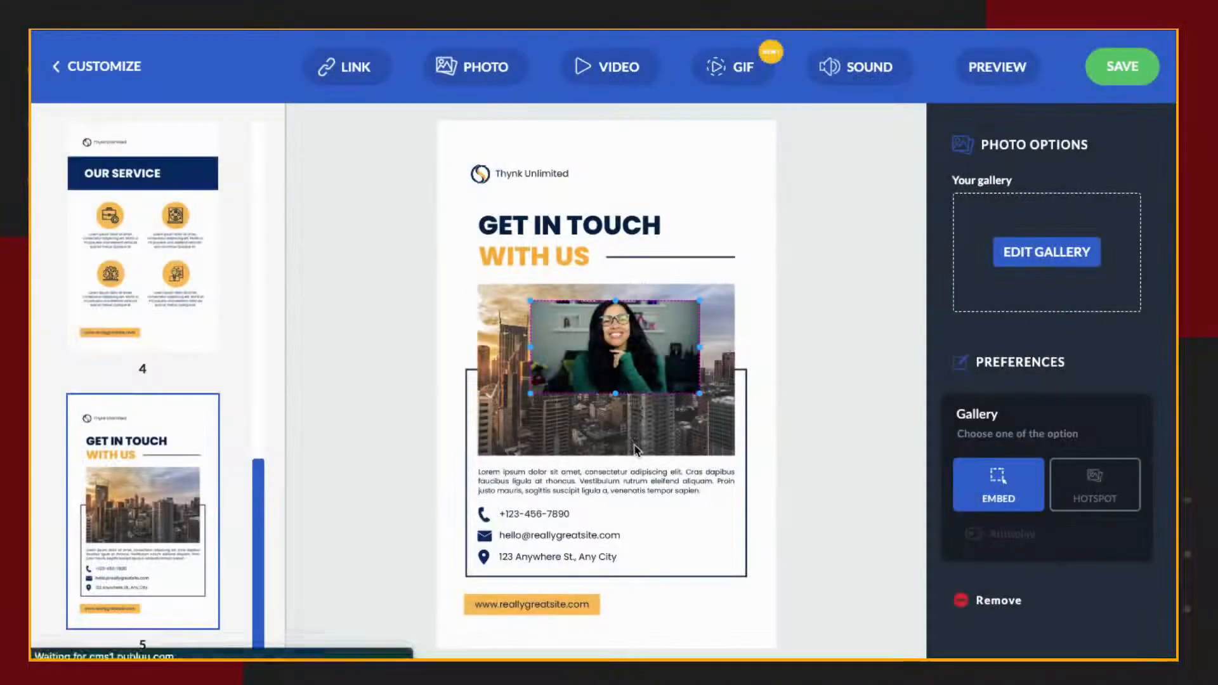
# Move and enlarge the embedded portrait to cover the page 5 city photo, deselect it, and save the flipbook.
pyautogui.moveTo(570, 311); pyautogui.dragTo(516, 295)
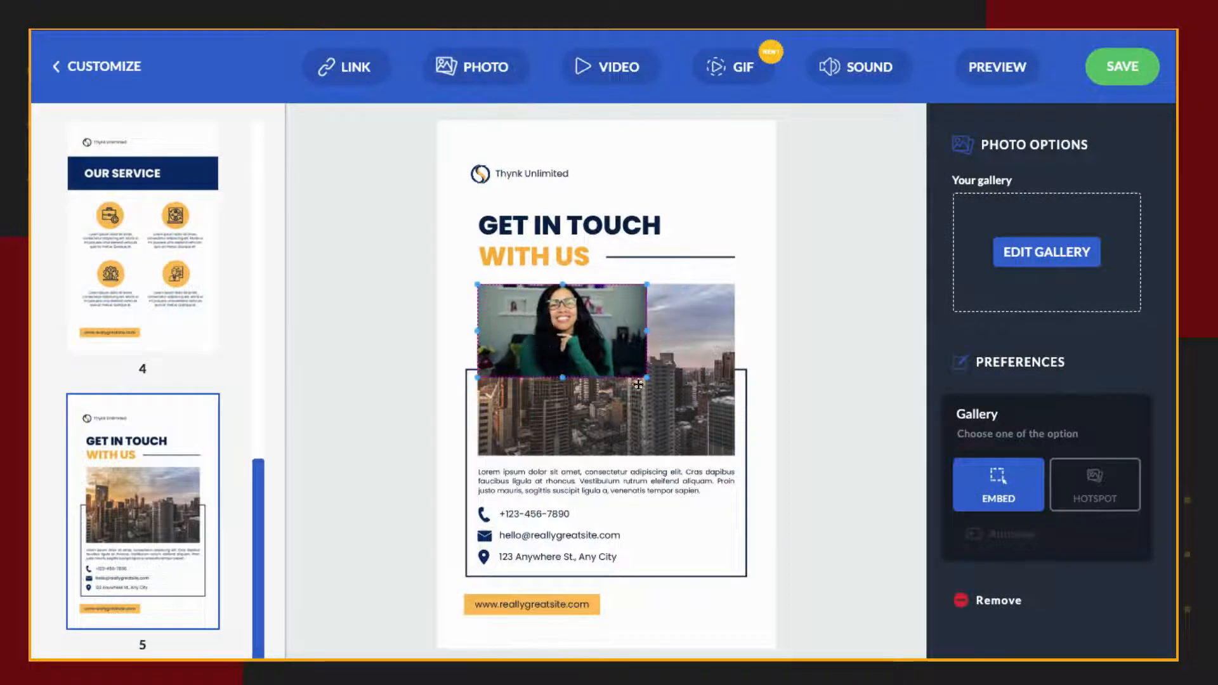
pyautogui.moveTo(645, 375); pyautogui.dragTo(703, 461)
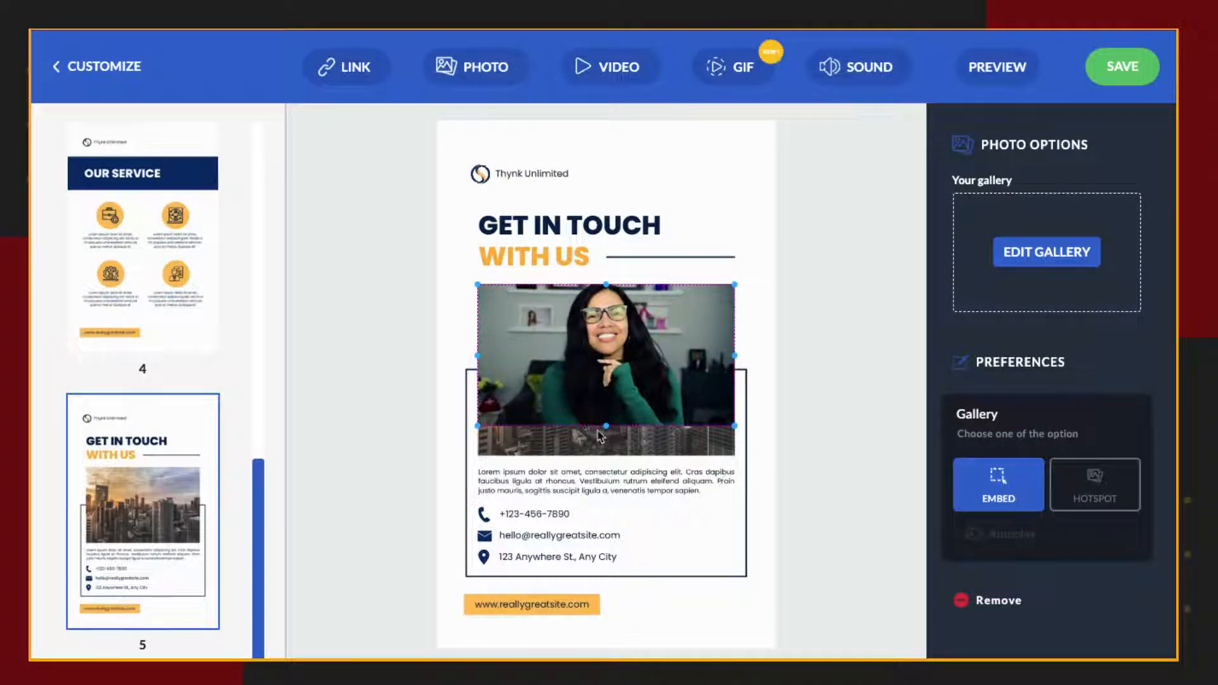
pyautogui.moveTo(603, 428); pyautogui.dragTo(610, 458)
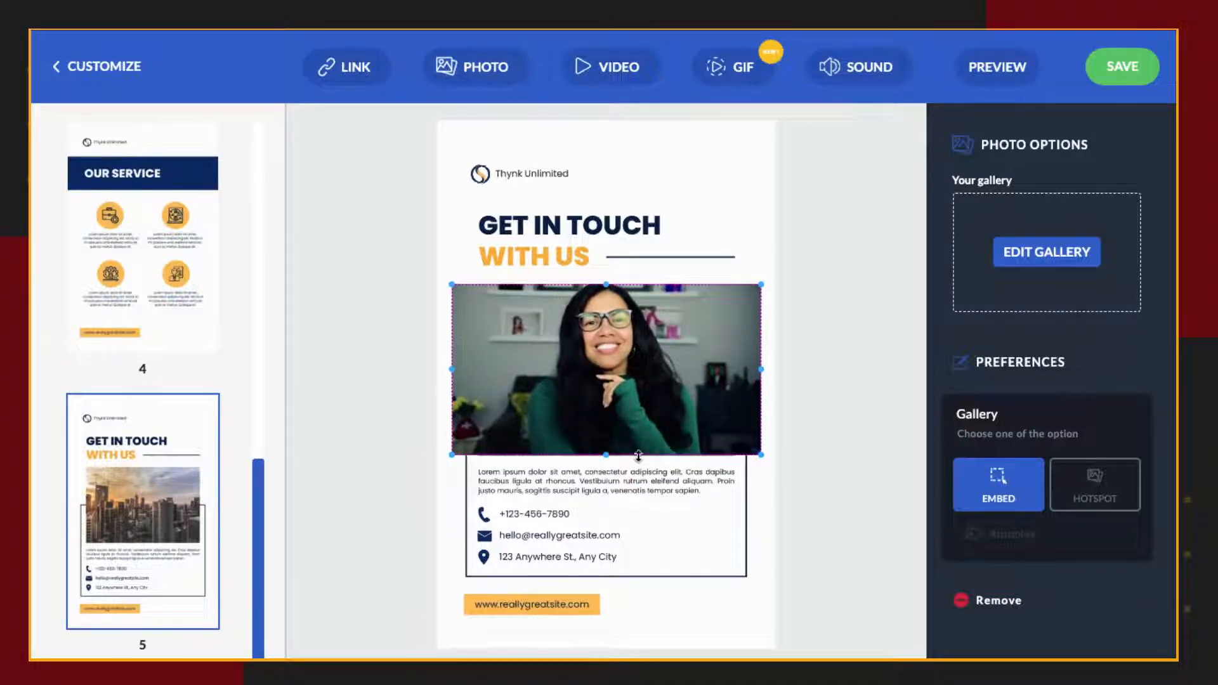
pyautogui.click(734, 498)
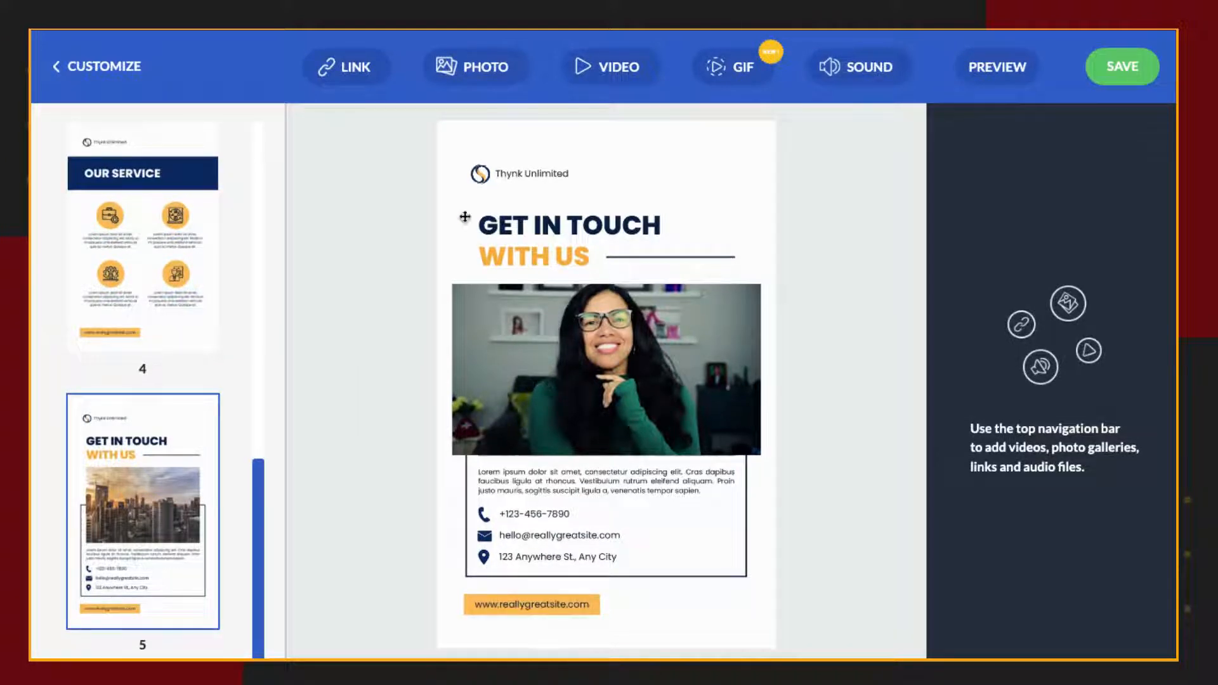
pyautogui.click(1117, 70)
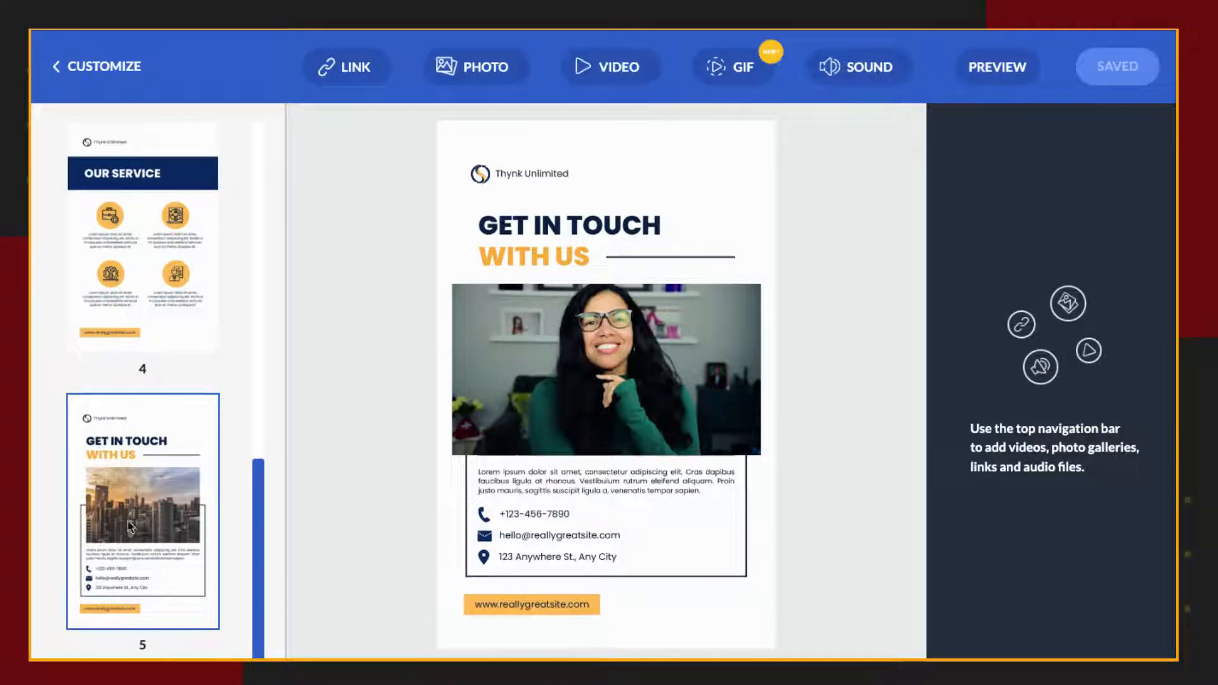
# On page 3, The Company, add an embedded video using the copied YouTube link and save it.
pyautogui.scroll(7, 131, 527)
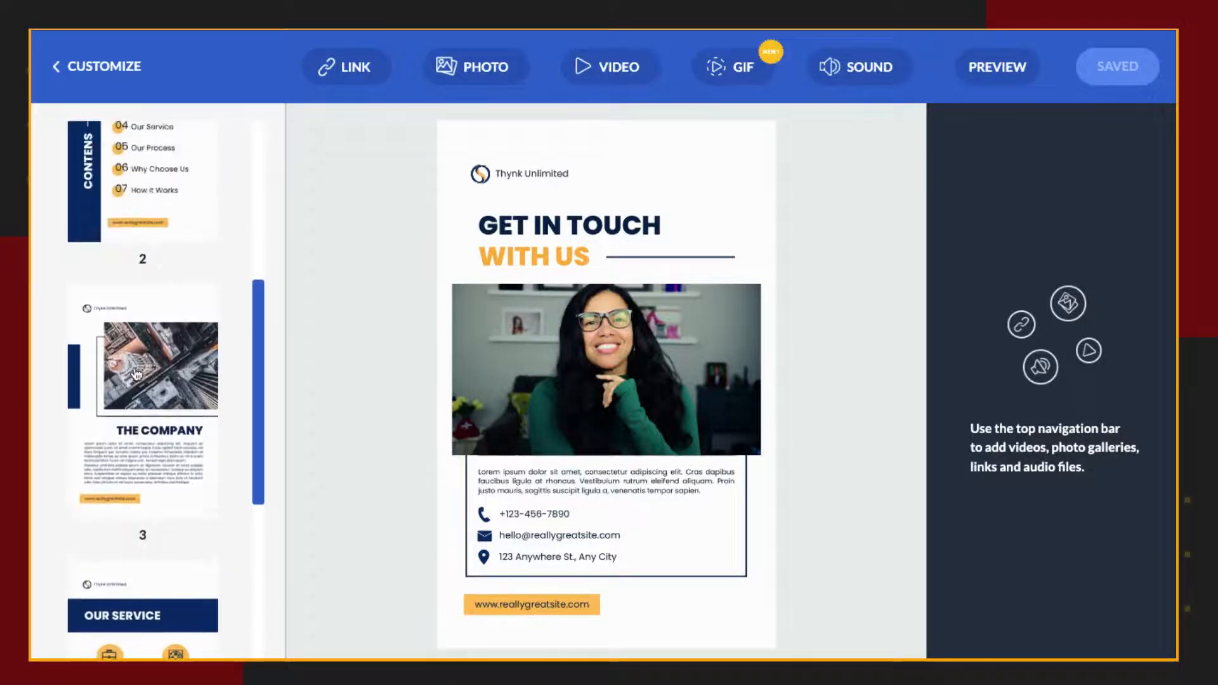
pyautogui.click(136, 374)
pyautogui.click(577, 58)
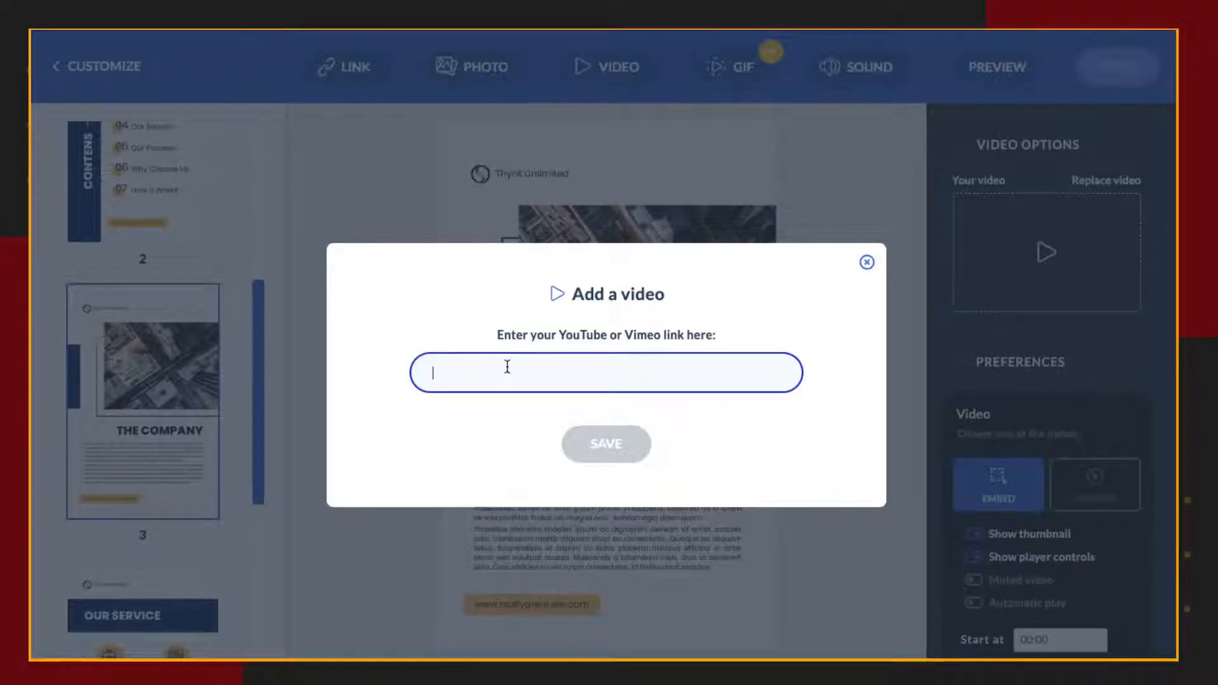
pyautogui.hotkey('ctrl', 'v')
pyautogui.click(578, 457)
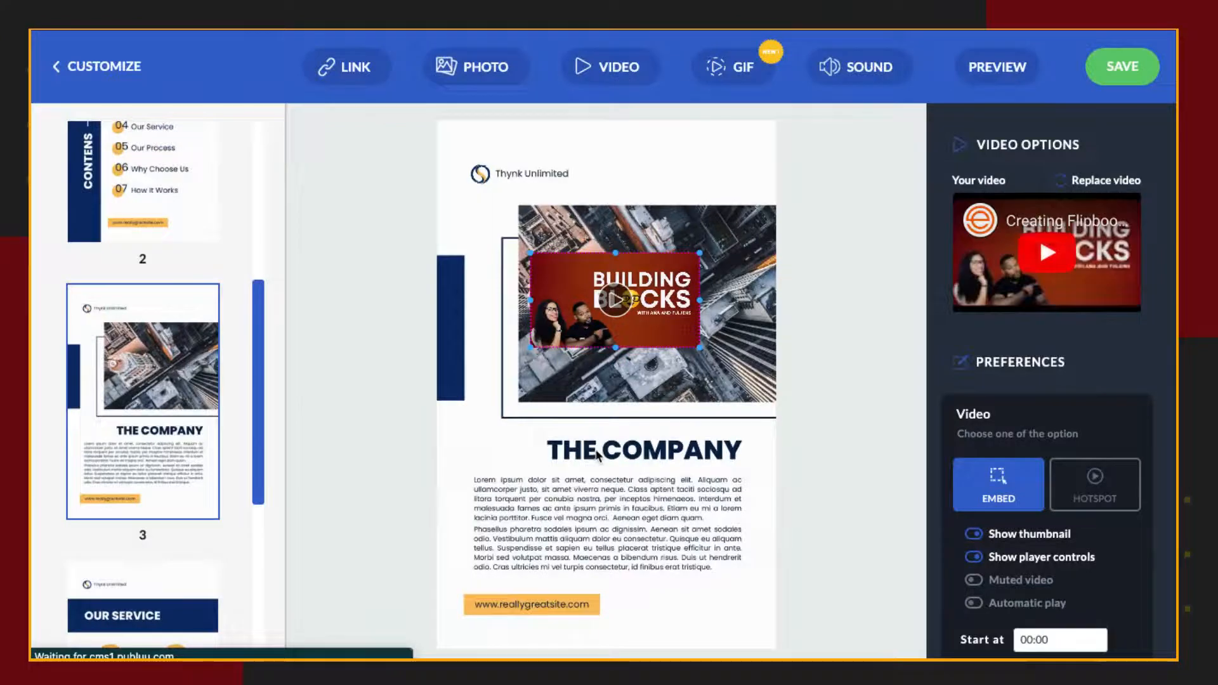
# Enlarge the embedded video and position it over the aerial photo above The Company heading.
pyautogui.moveTo(709, 344); pyautogui.dragTo(778, 440)
pyautogui.moveTo(644, 288); pyautogui.dragTo(652, 322)
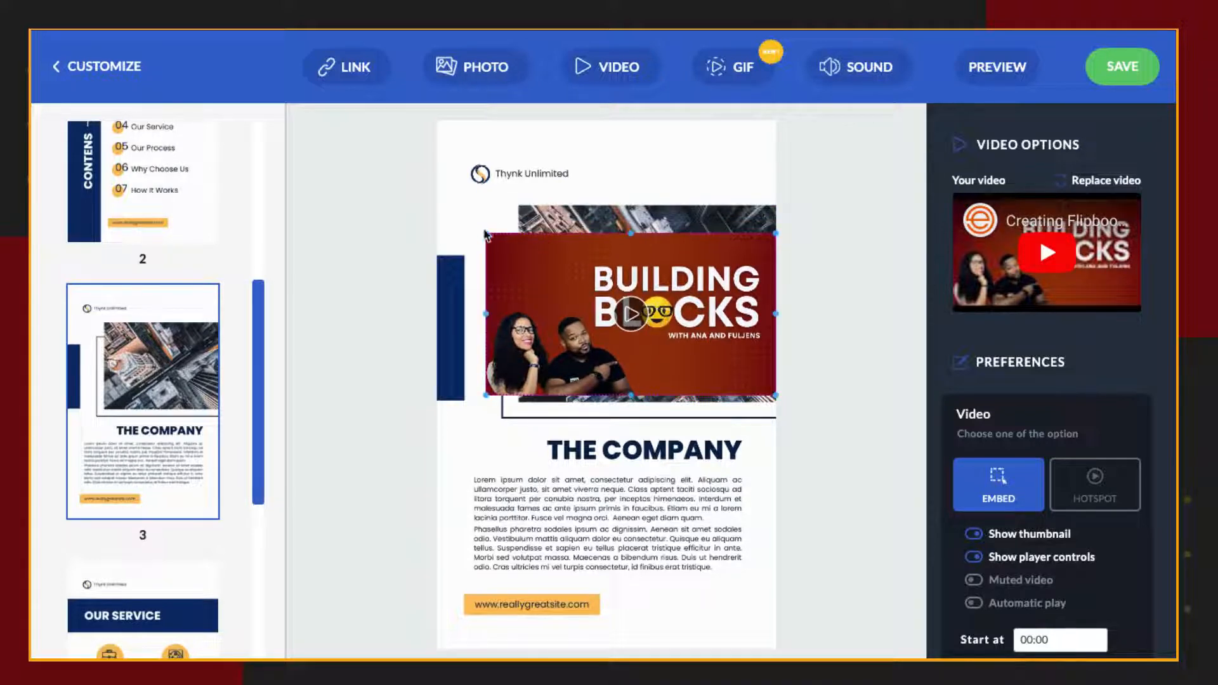
pyautogui.moveTo(486, 235)
pyautogui.mouseDown()
pyautogui.moveTo(457, 217)
pyautogui.moveTo(467, 222)
pyautogui.mouseUp()
pyautogui.moveTo(599, 282); pyautogui.dragTo(596, 275)
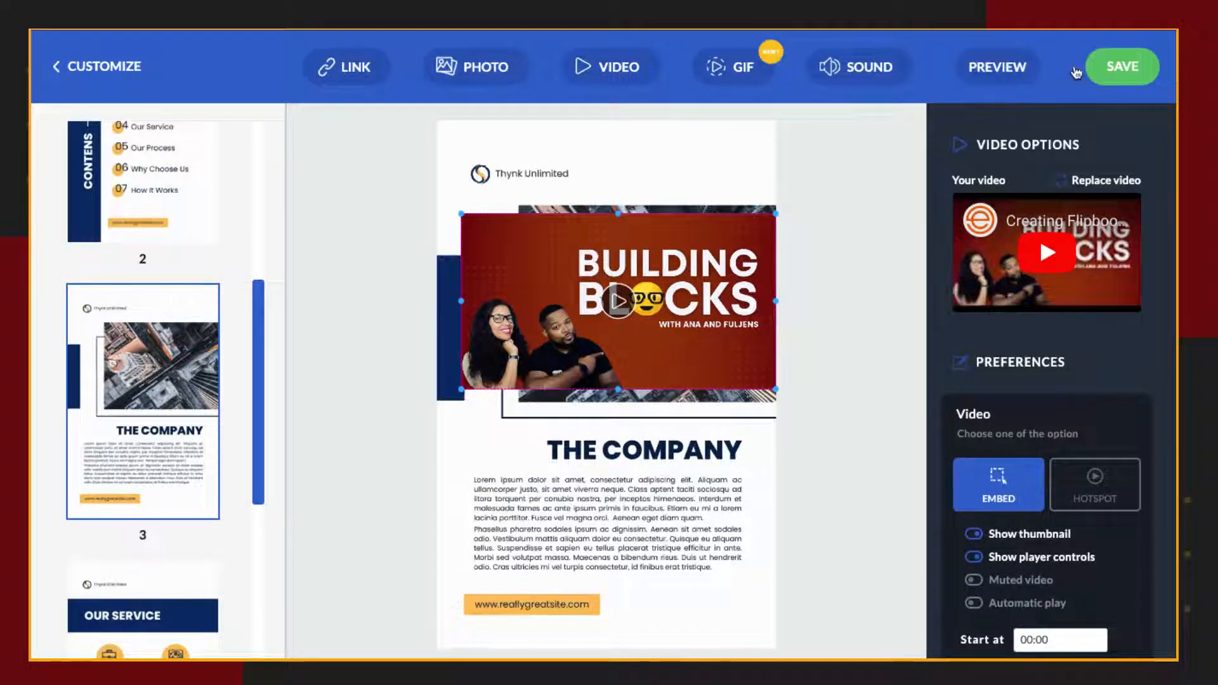
# Preview the flipbook, play the embedded video on page 3, and pause it.
pyautogui.click(1019, 64)
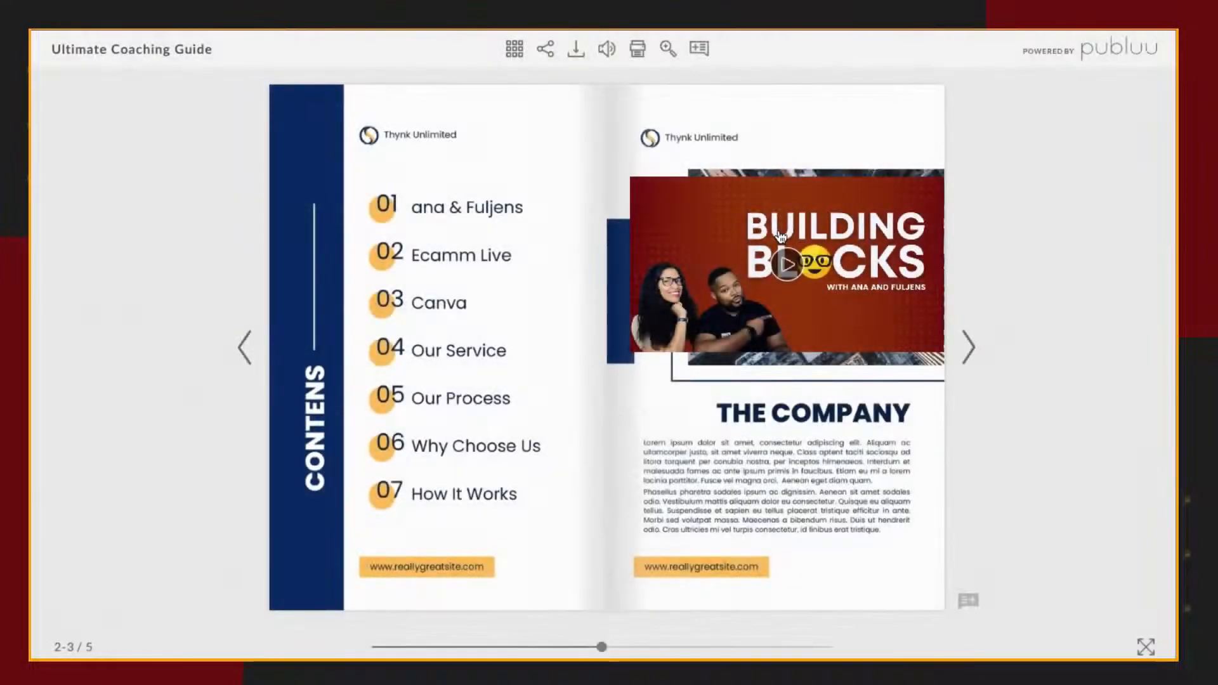
pyautogui.click(770, 268)
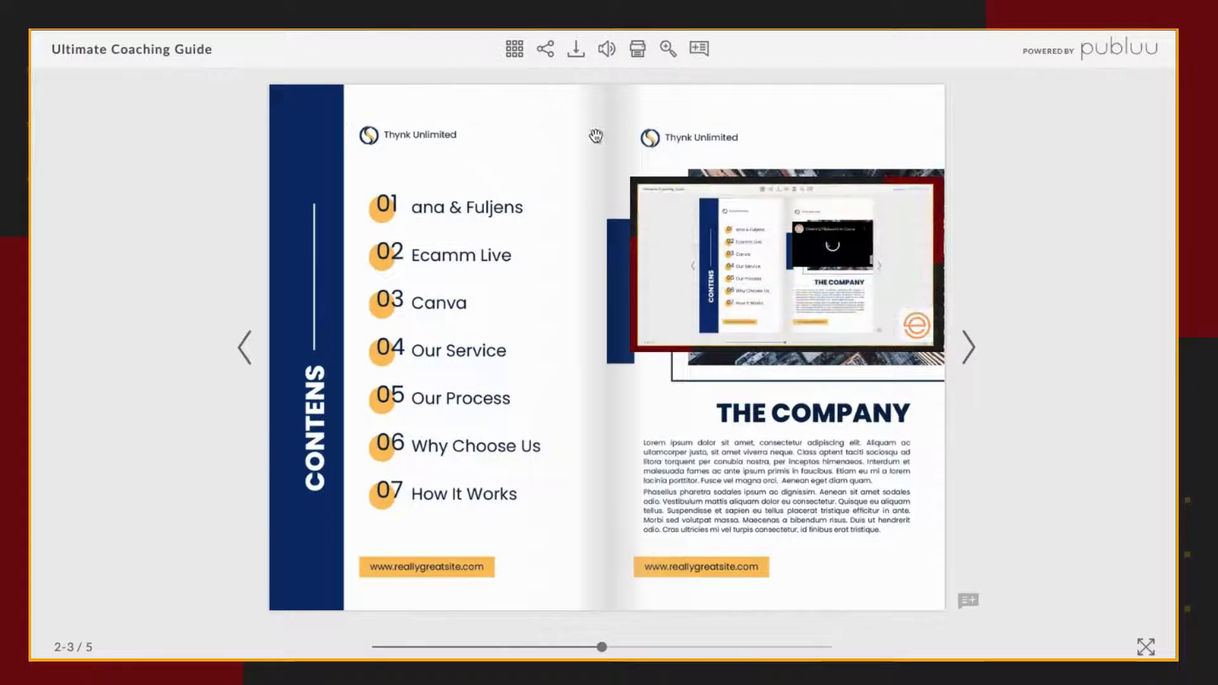
pyautogui.click(658, 336)
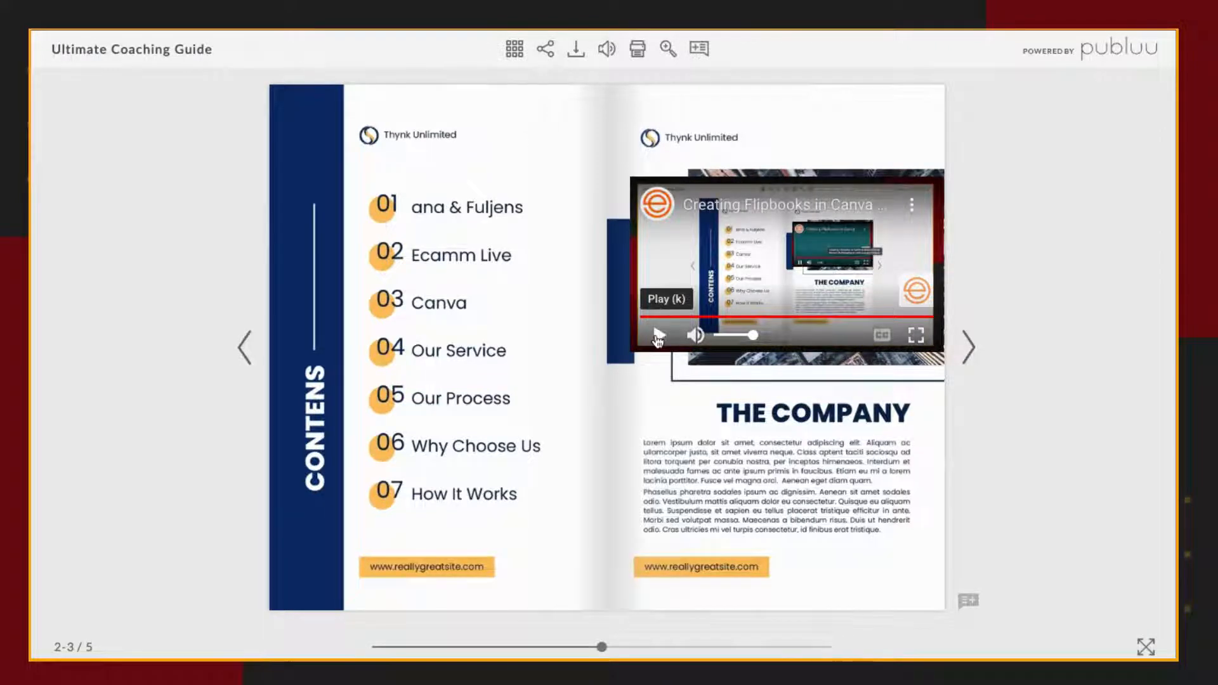
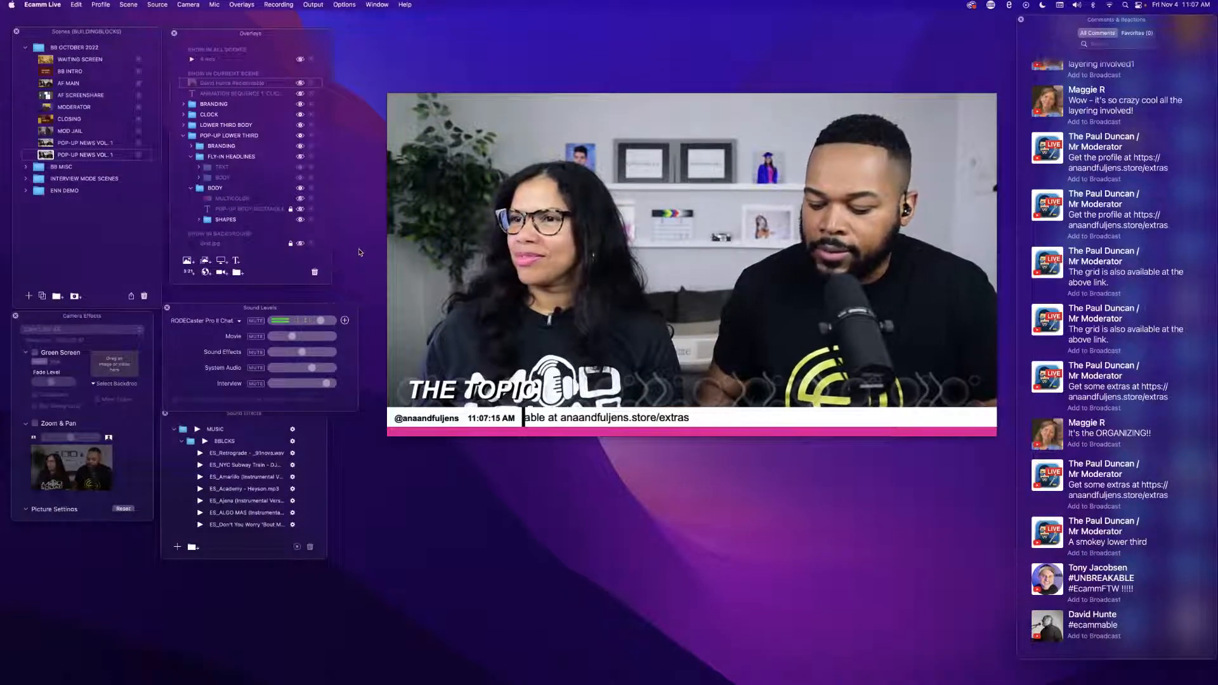
# In Ecamm Live, show the POP-UP BODY RECTANGLE overlay, set its background to Aqua at 50% opacity, and save it.
pyautogui.click(301, 210)
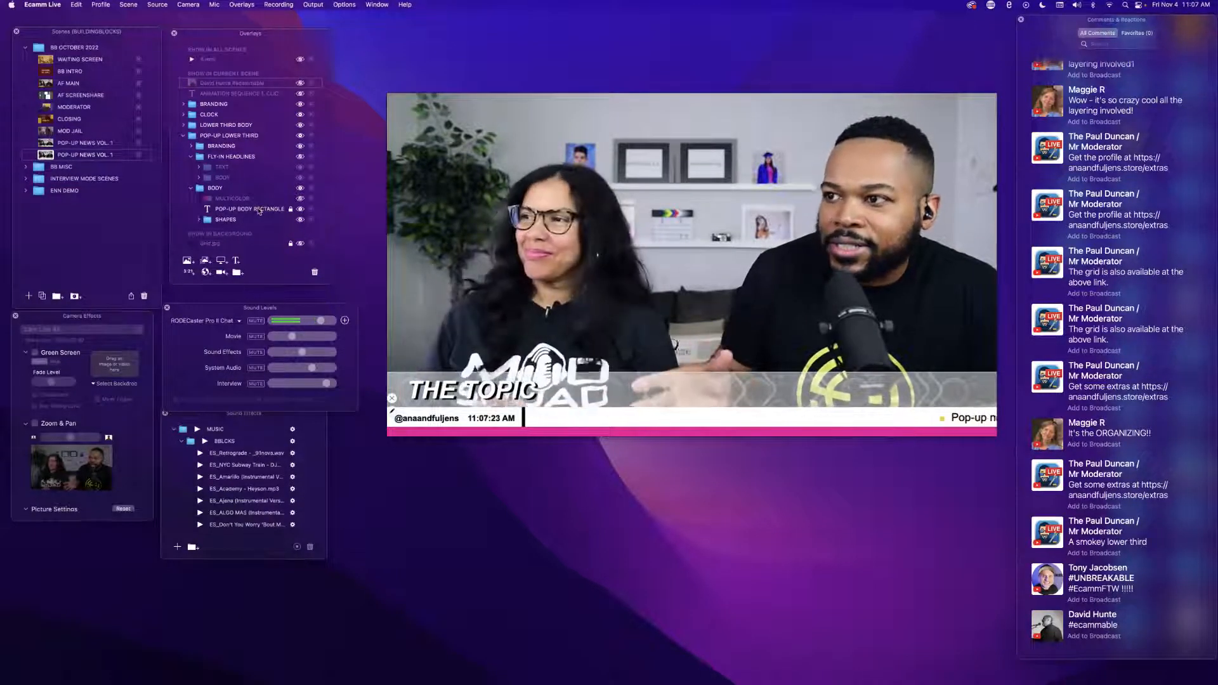
pyautogui.doubleClick(259, 212)
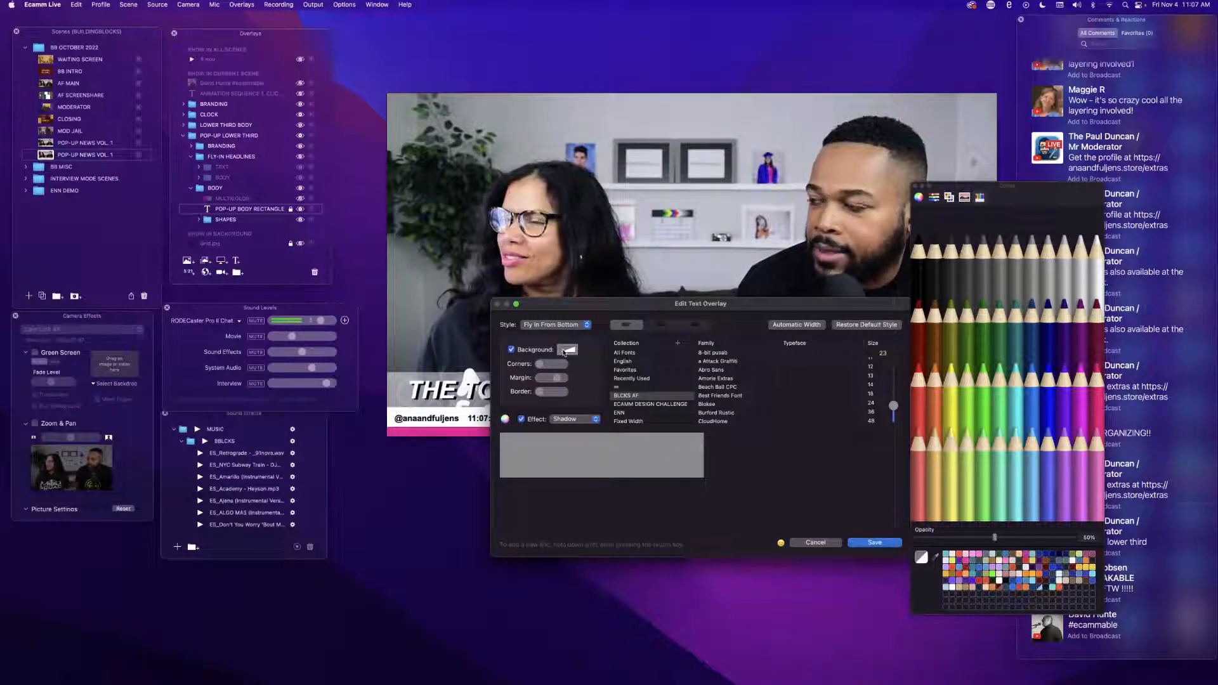
pyautogui.click(1033, 378)
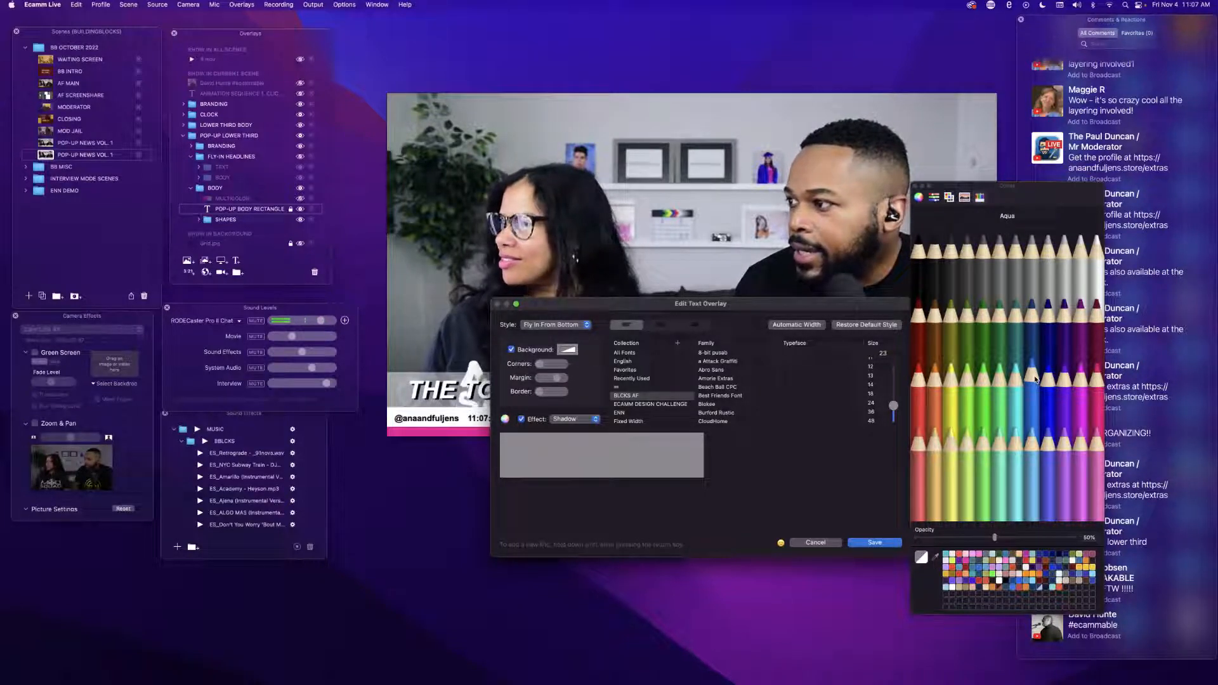
pyautogui.click(1036, 380)
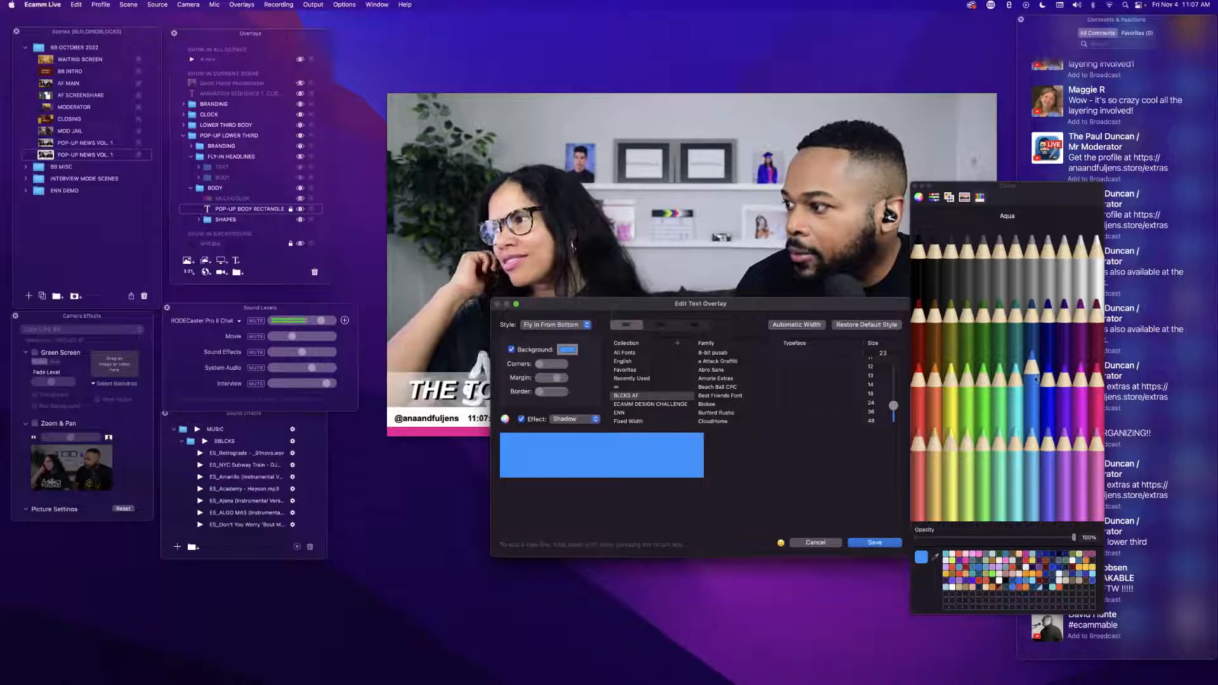
pyautogui.click(995, 538)
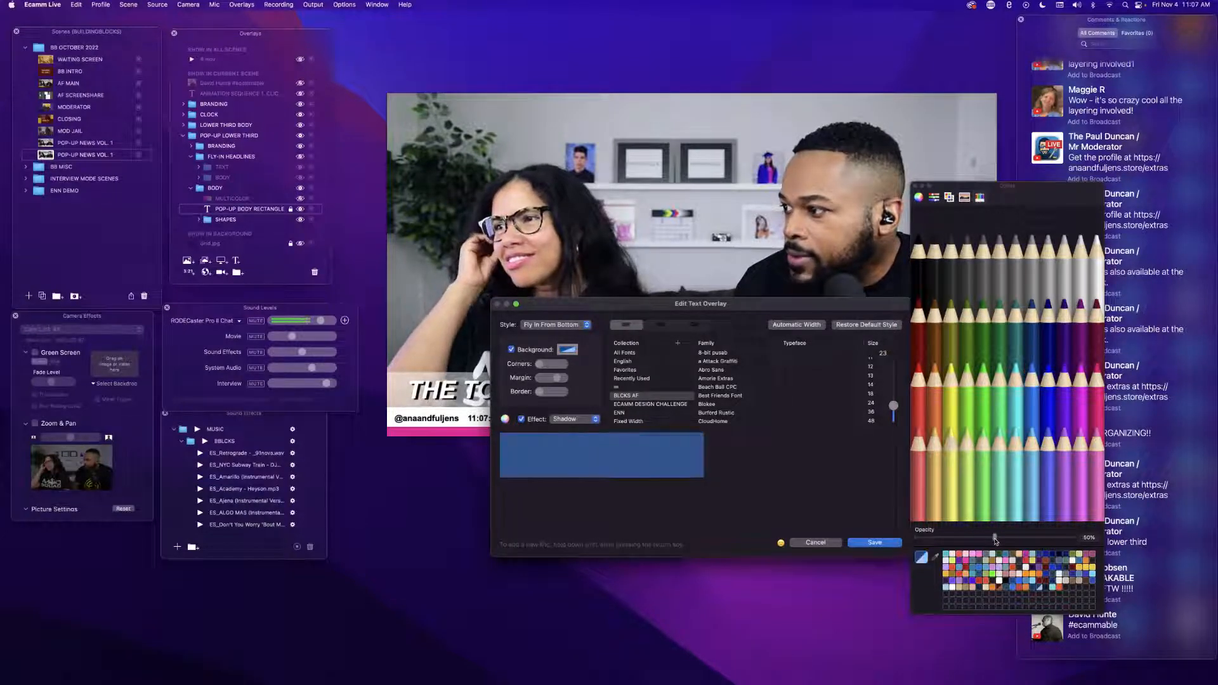
pyautogui.click(874, 543)
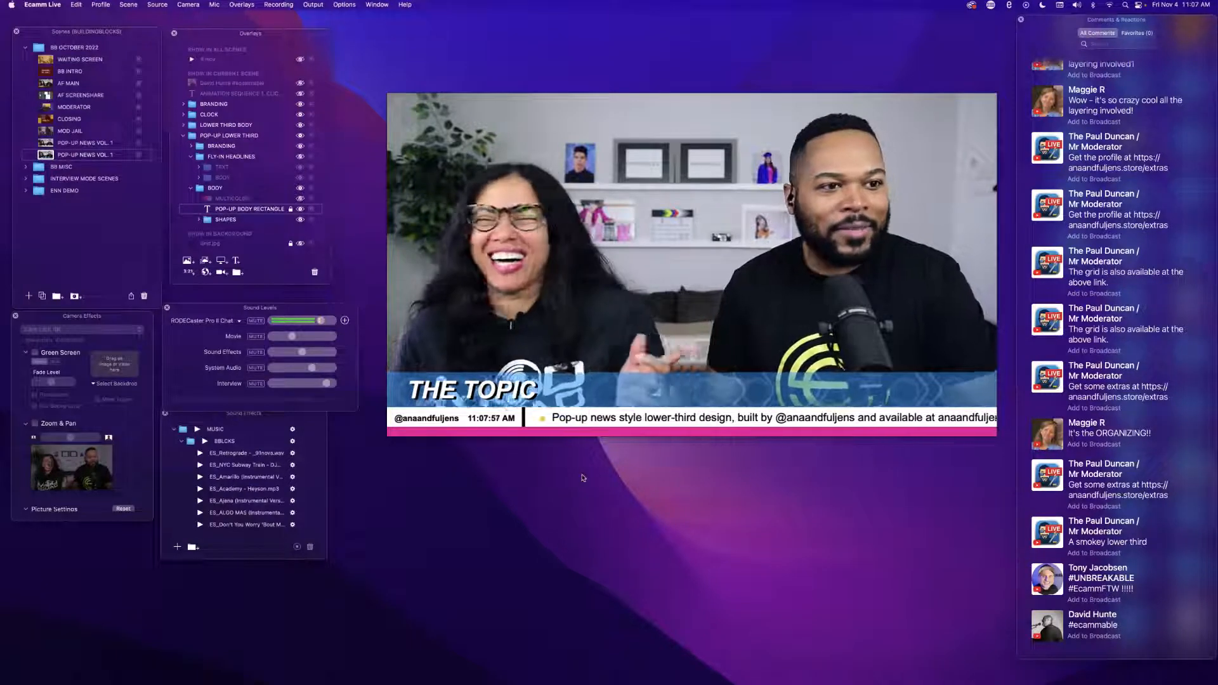
# Switch to the AF MAIN scene and turn off Live Demo Mode.
pyautogui.moveTo(426, 374)
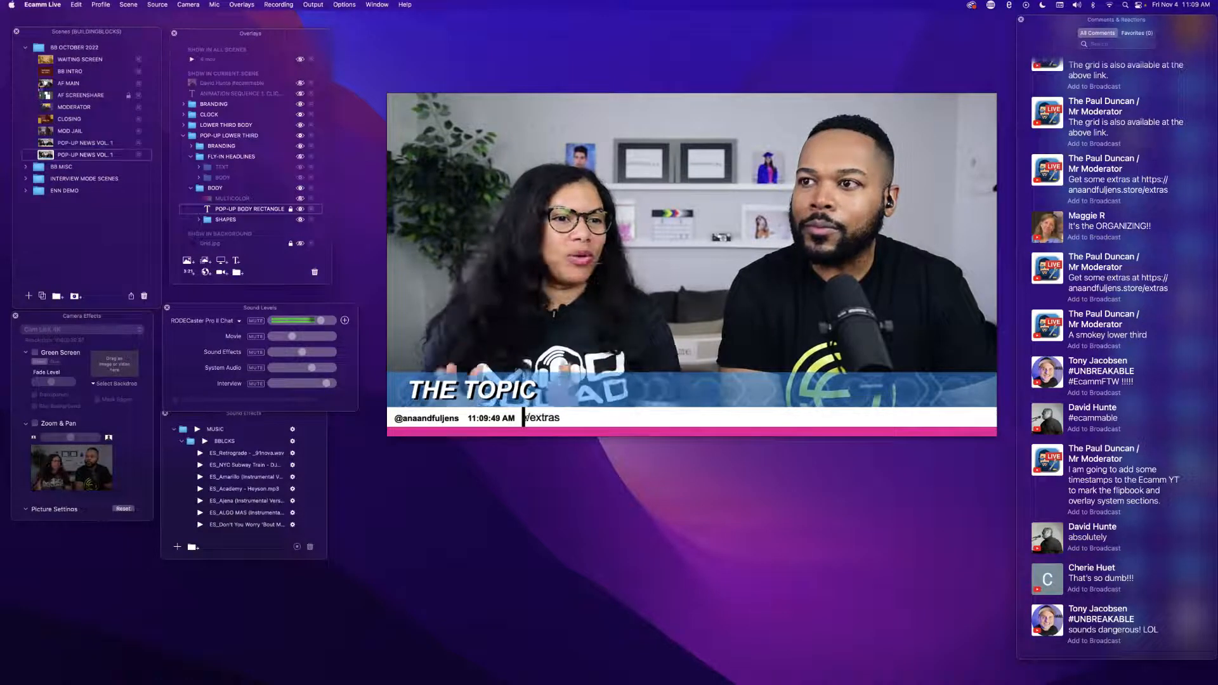
pyautogui.click(45, 84)
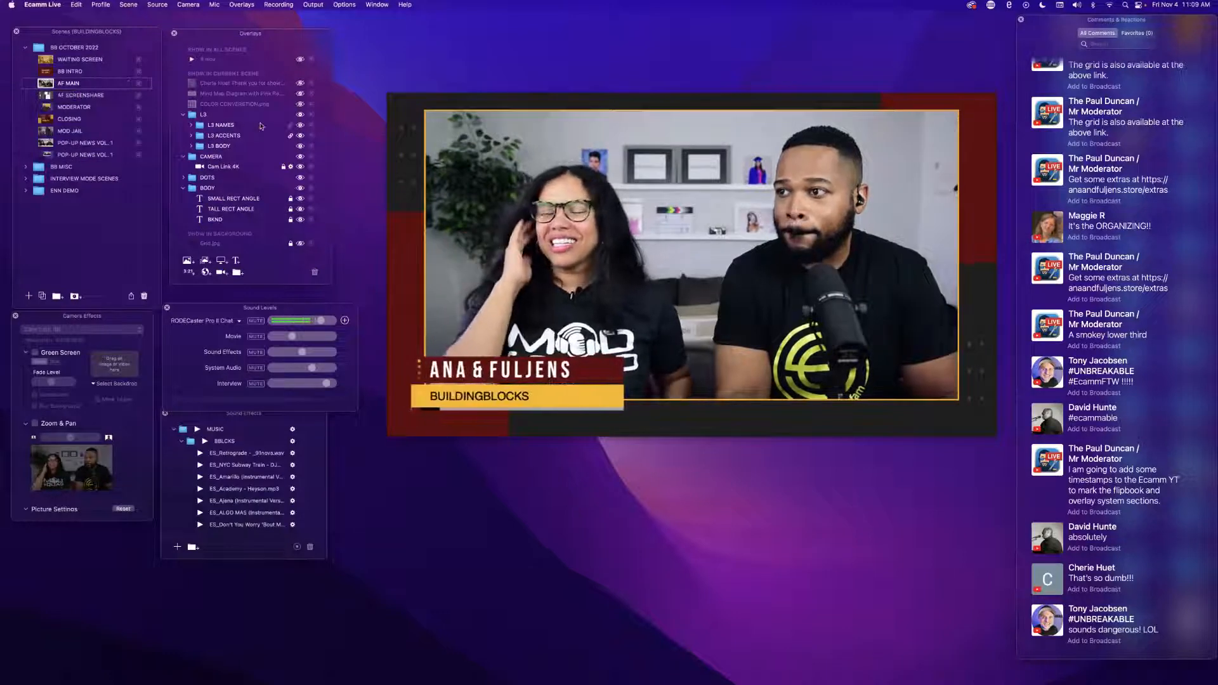
pyautogui.scroll(-2, 1042, 514)
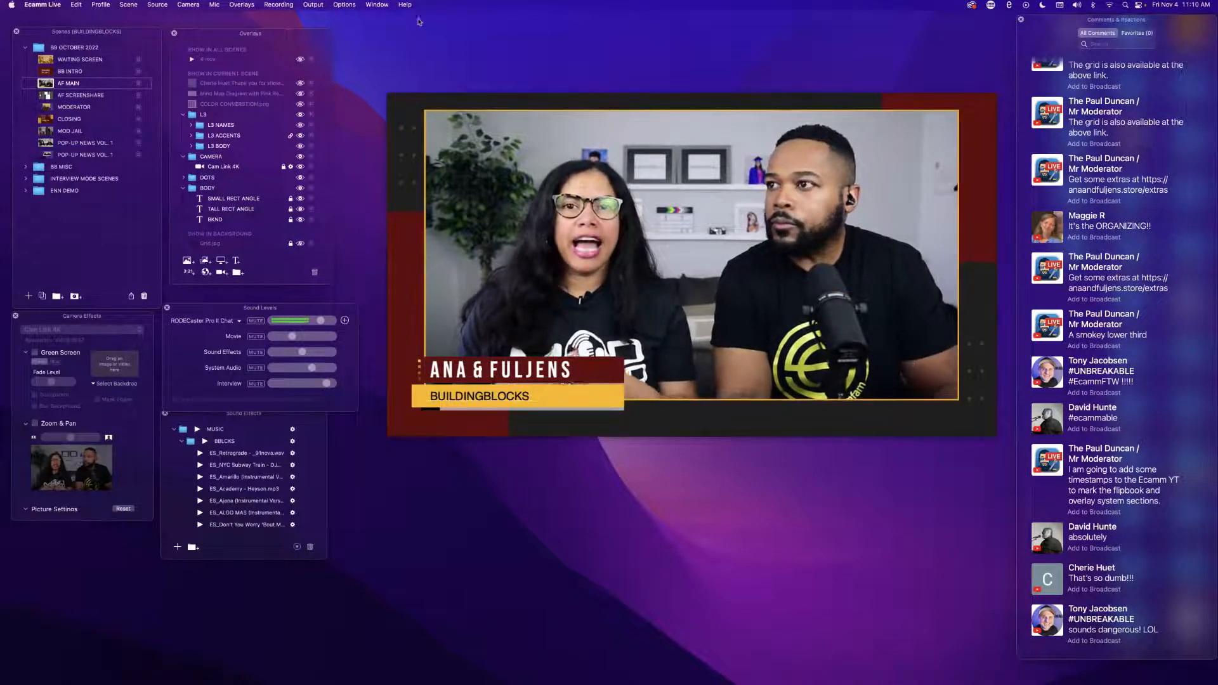
pyautogui.click(348, 5)
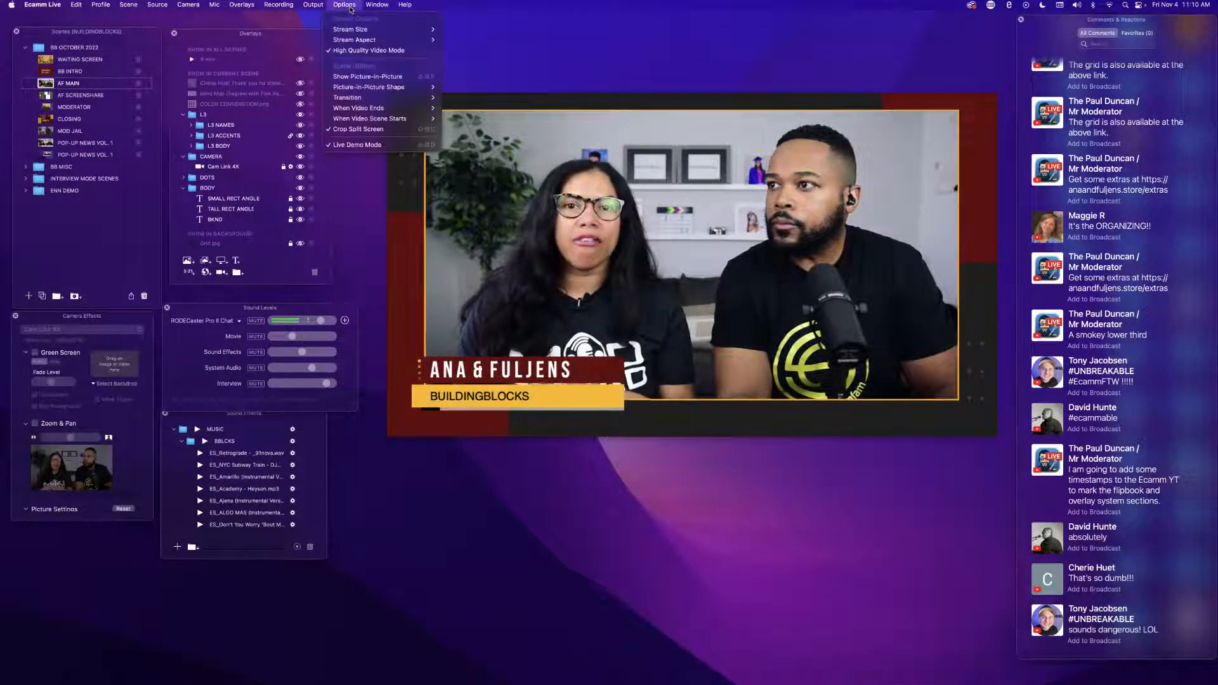
pyautogui.click(371, 145)
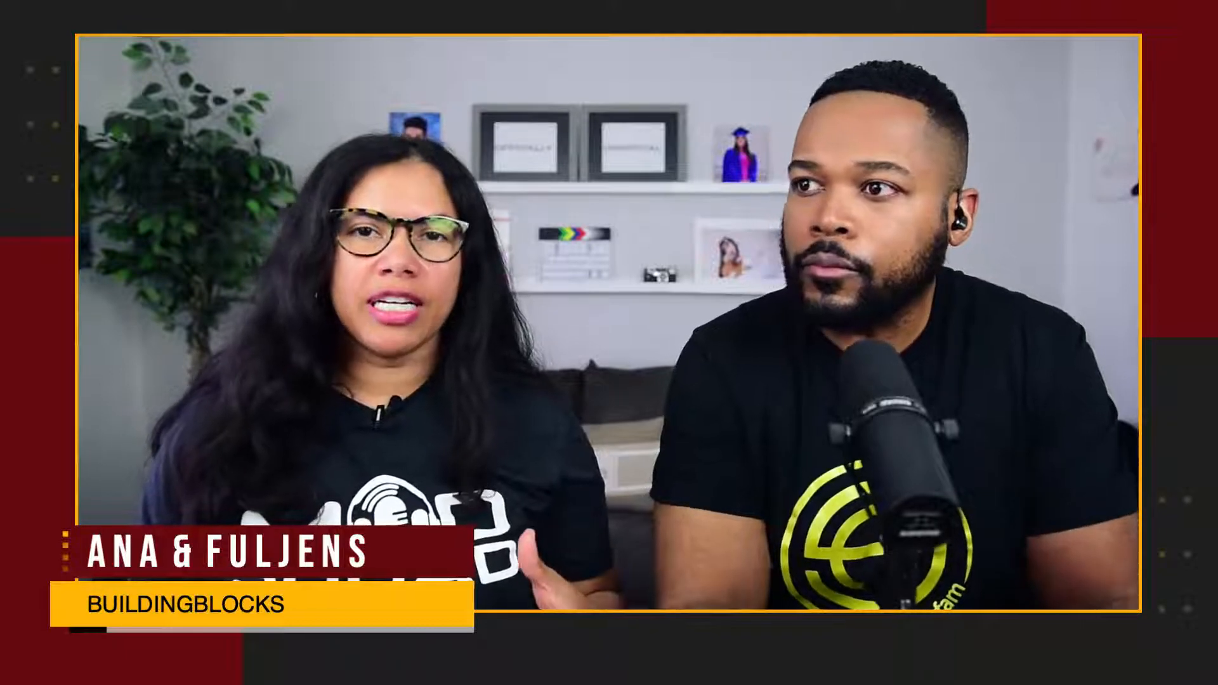